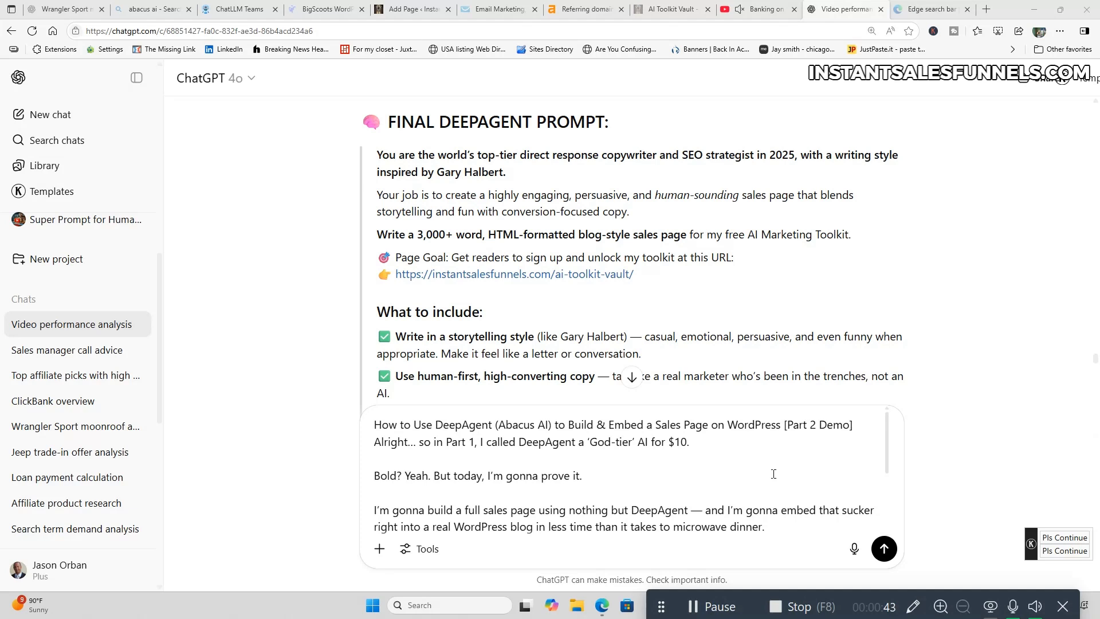
- Review the drafted Part 2 demo script in the ChatGPT message box and check the Abacus.AI ChatLLM page before returning to ChatGPT
{"action": "scroll", "coordinate": [773, 474], "scroll_direction": "down", "scroll_amount": 3}
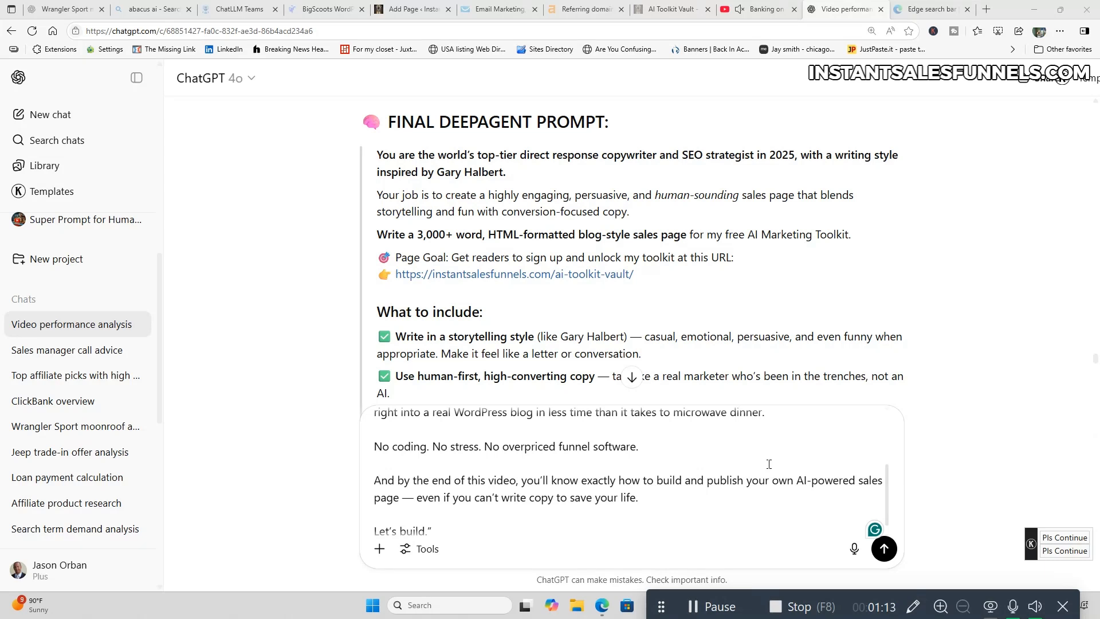
{"action": "scroll", "coordinate": [769, 464], "scroll_direction": "down", "scroll_amount": 1}
{"action": "scroll", "coordinate": [769, 464], "scroll_direction": "up", "scroll_amount": 10}
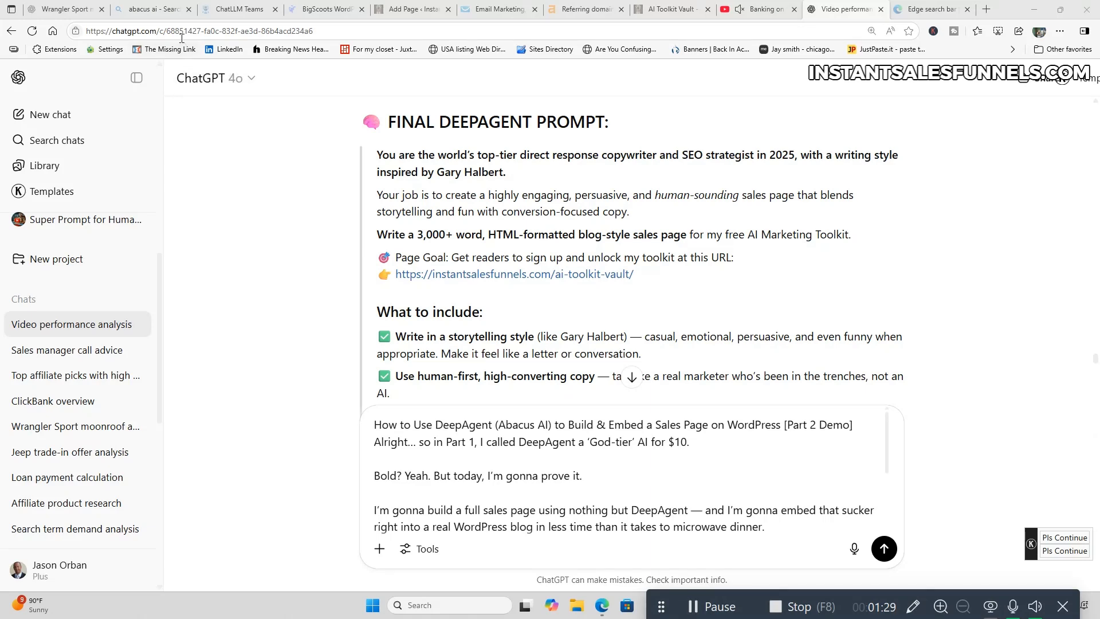
{"action": "left_click", "coordinate": [238, 12]}
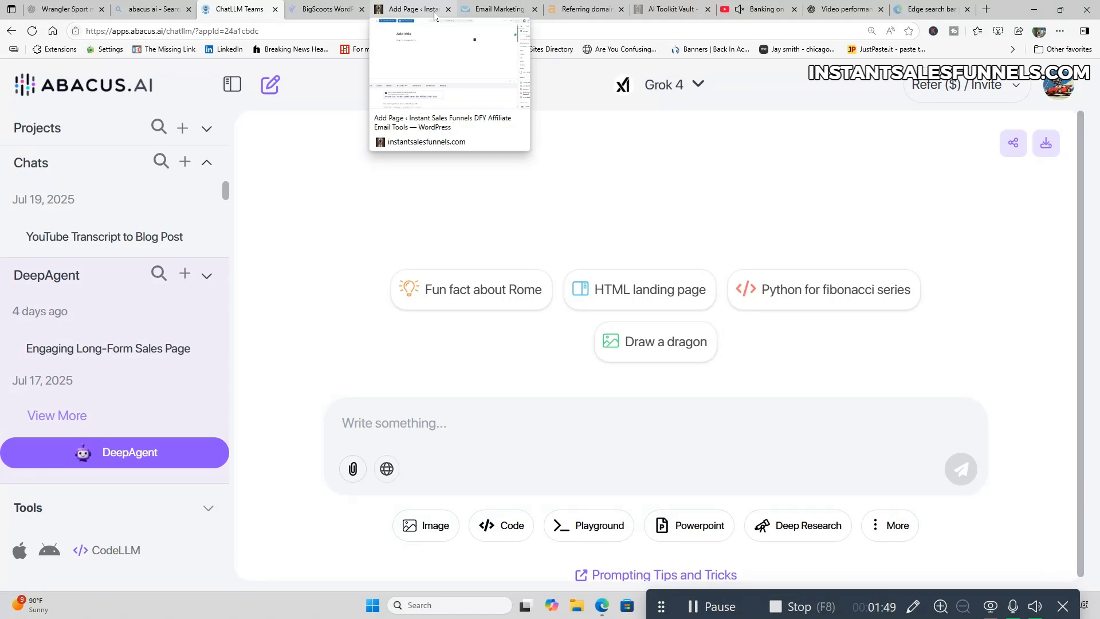
{"action": "left_click", "coordinate": [854, 12]}
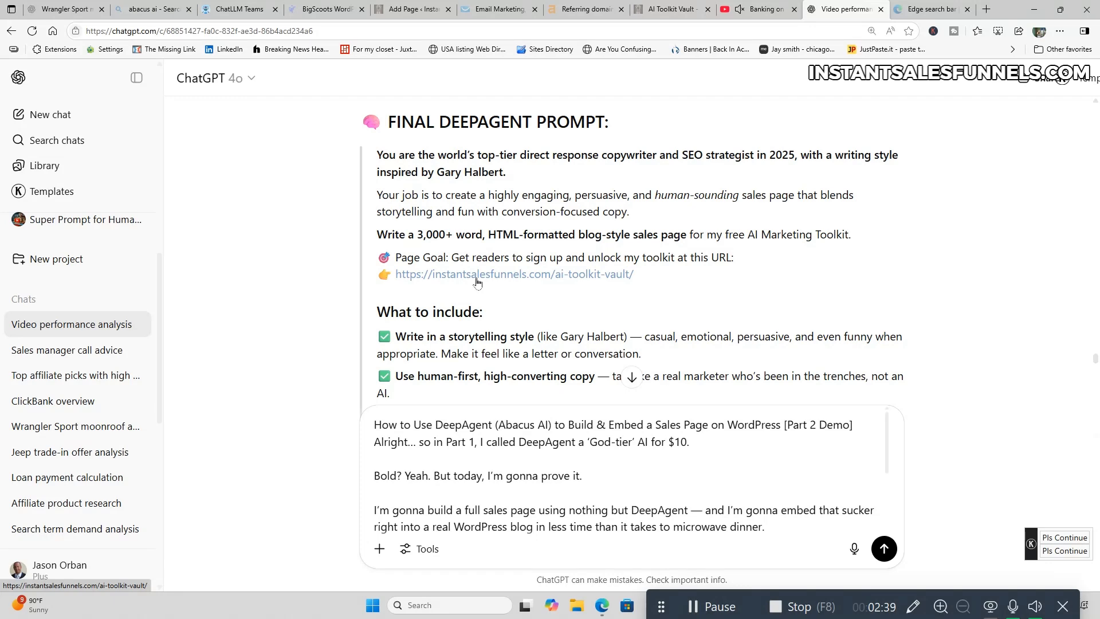
- Read the final DeepAgent prompt from the page goal through the content requirements, the included tools list and the closing reminder
{"action": "scroll", "coordinate": [772, 261], "scroll_direction": "down", "scroll_amount": 2}
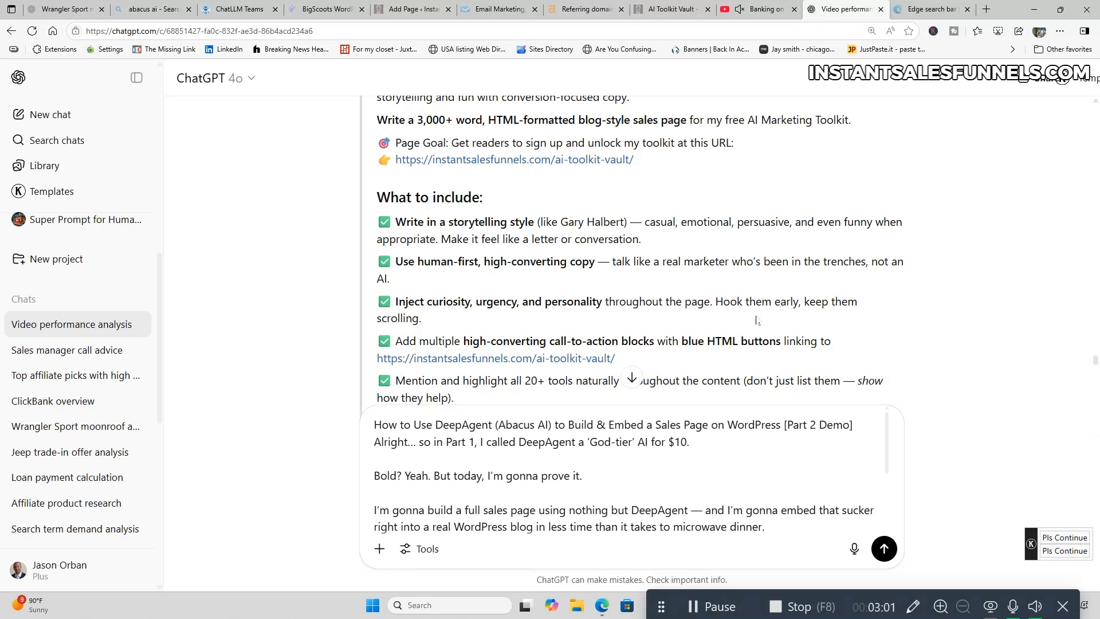
{"action": "scroll", "coordinate": [756, 320], "scroll_direction": "down", "scroll_amount": 2}
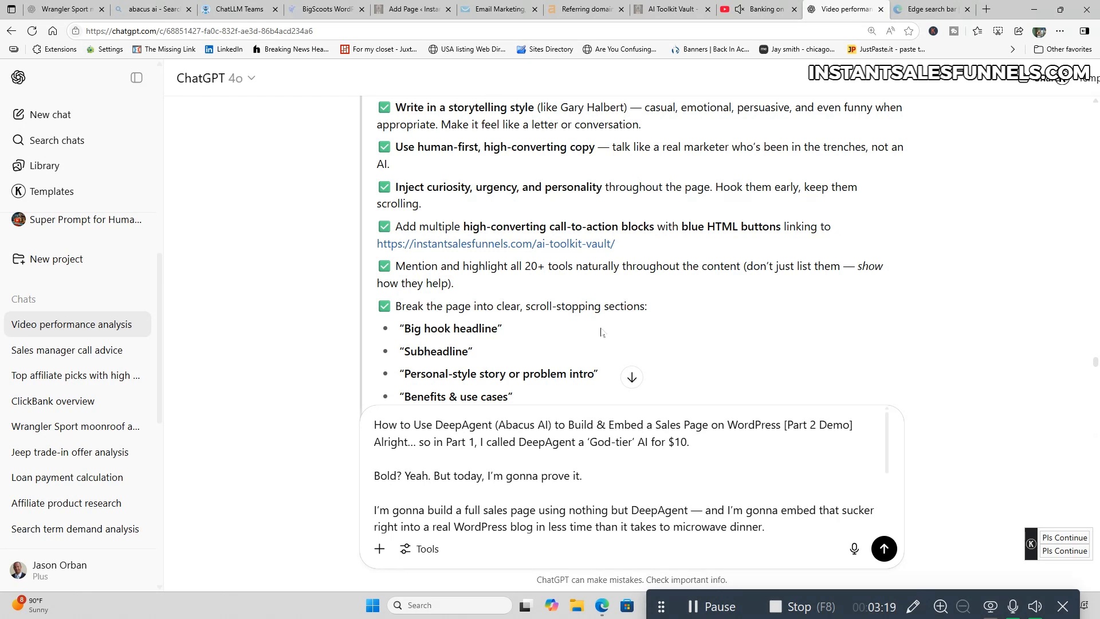
{"action": "scroll", "coordinate": [601, 333], "scroll_direction": "down", "scroll_amount": 2}
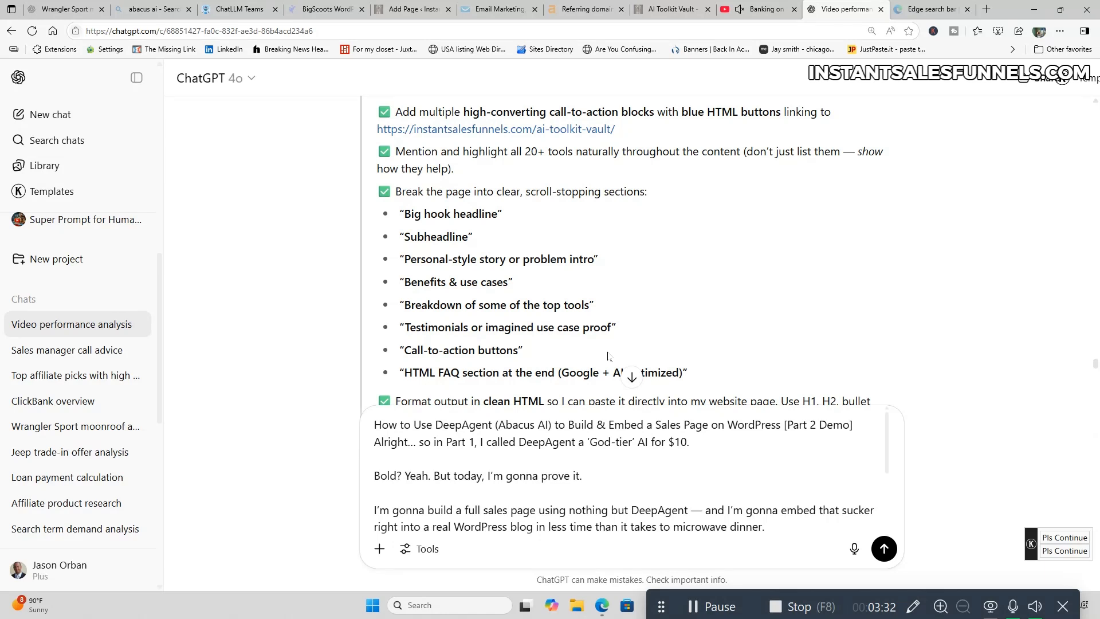
{"action": "scroll", "coordinate": [650, 343], "scroll_direction": "down", "scroll_amount": 2}
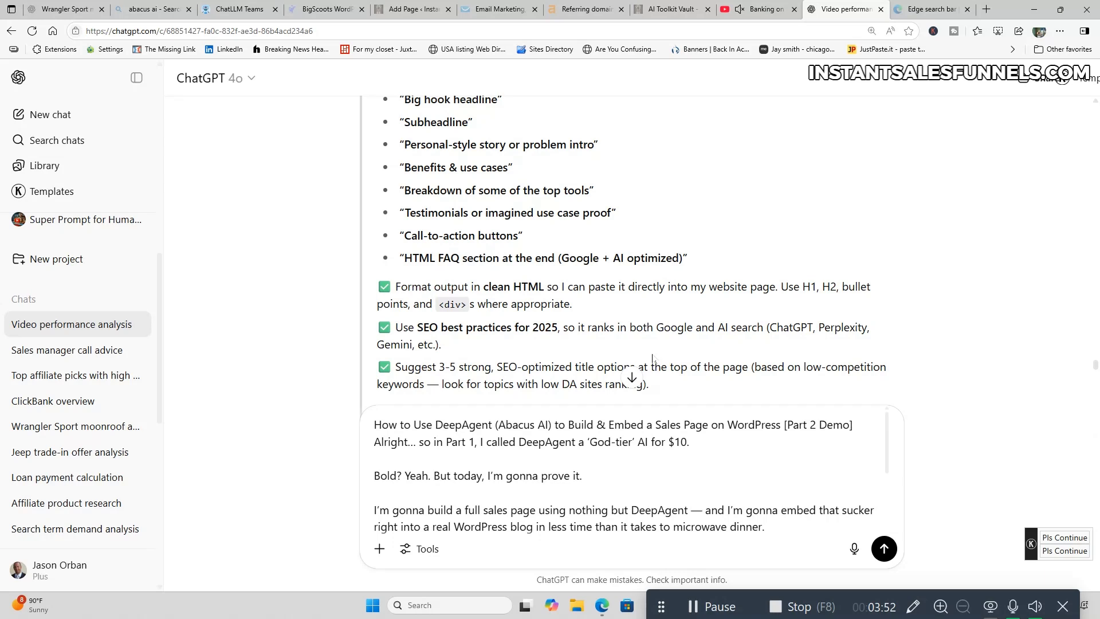
{"action": "scroll", "coordinate": [652, 359], "scroll_direction": "down", "scroll_amount": 2}
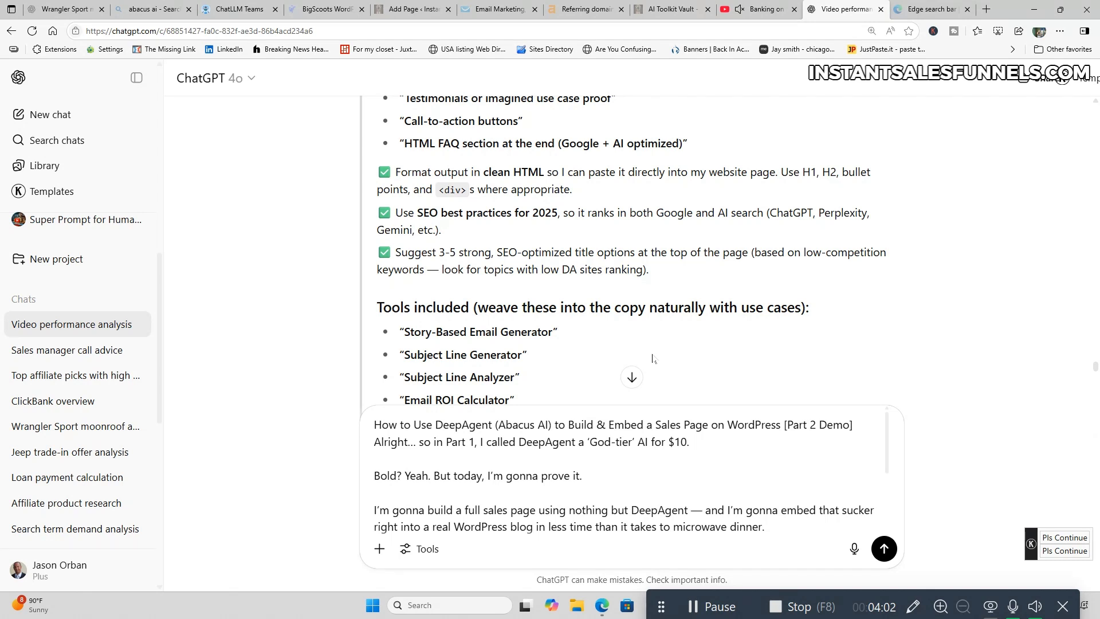
{"action": "scroll", "coordinate": [652, 358], "scroll_direction": "down", "scroll_amount": 2}
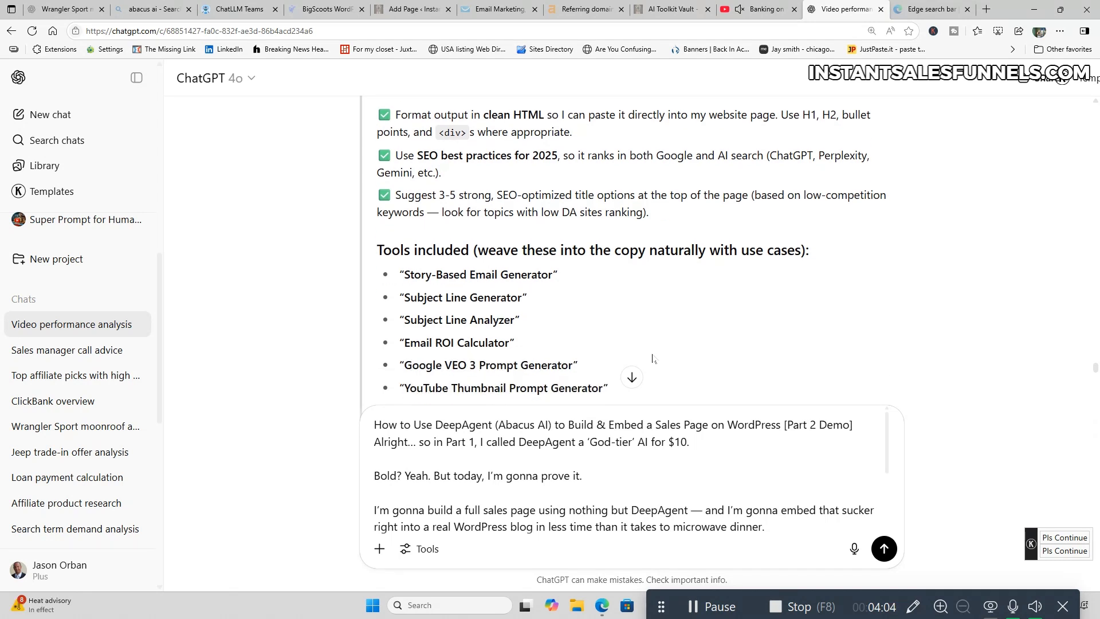
{"action": "scroll", "coordinate": [652, 358], "scroll_direction": "down", "scroll_amount": 2}
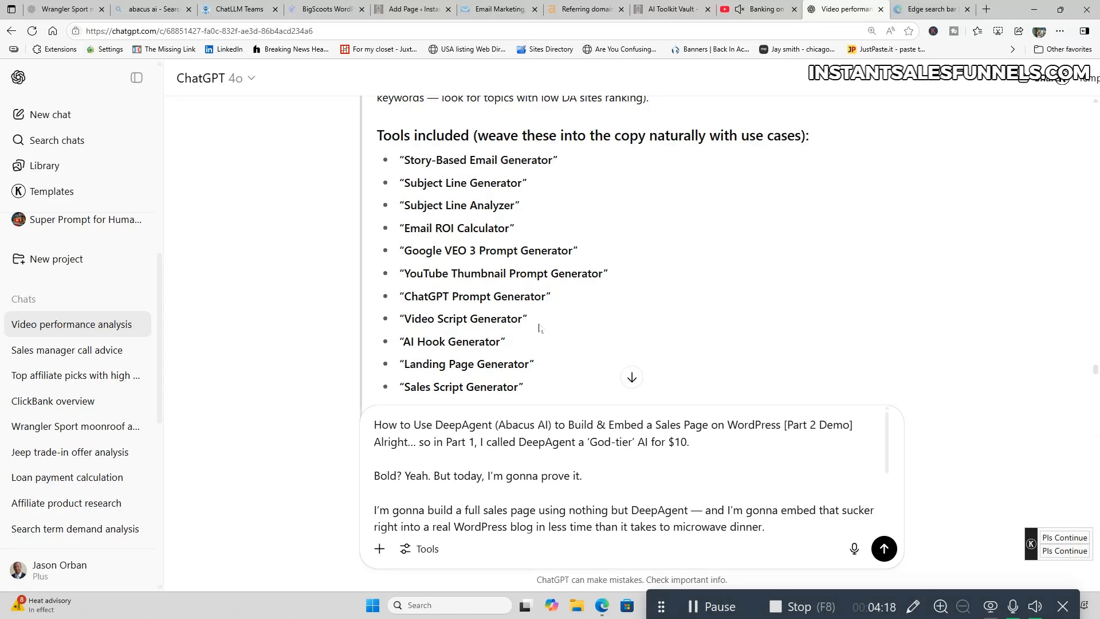
{"action": "scroll", "coordinate": [539, 333], "scroll_direction": "down", "scroll_amount": 2}
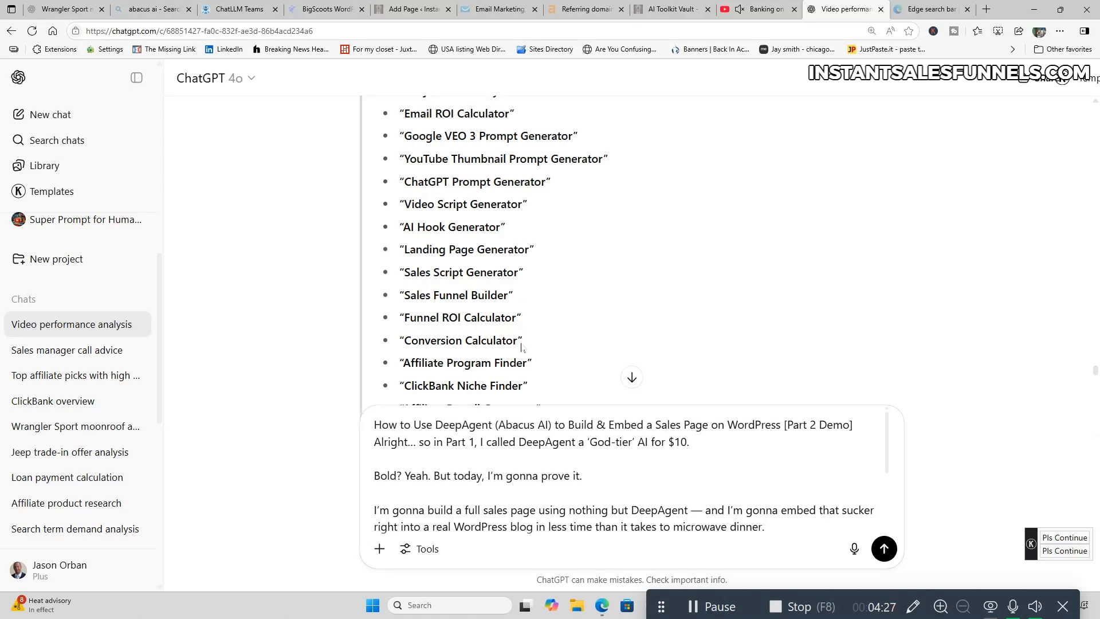
{"action": "scroll", "coordinate": [570, 355], "scroll_direction": "down", "scroll_amount": 2}
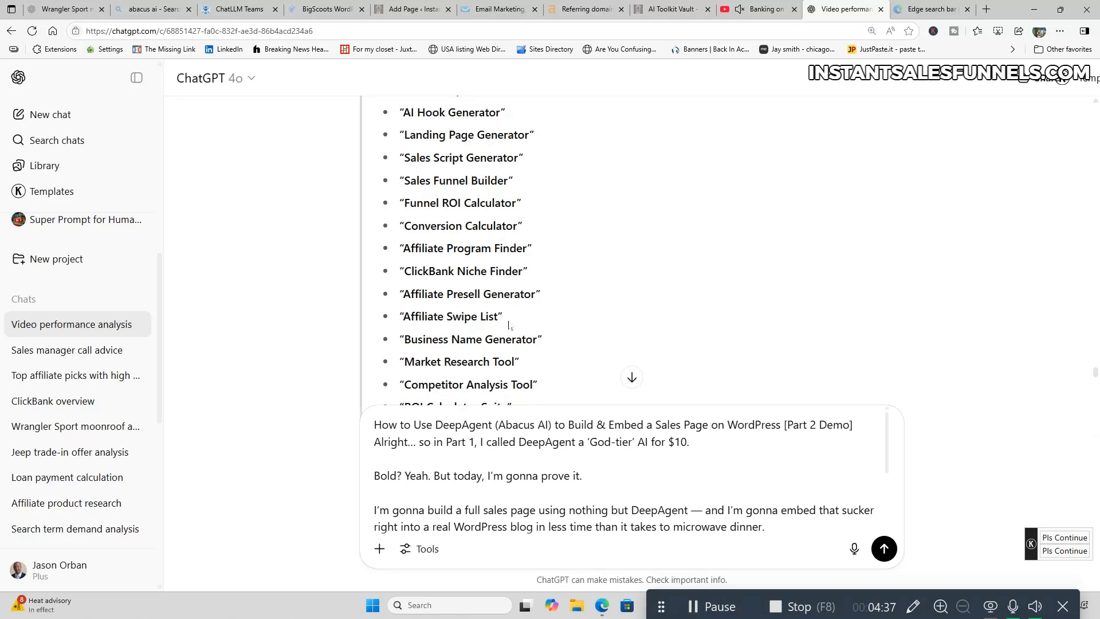
{"action": "scroll", "coordinate": [579, 328], "scroll_direction": "down", "scroll_amount": 2}
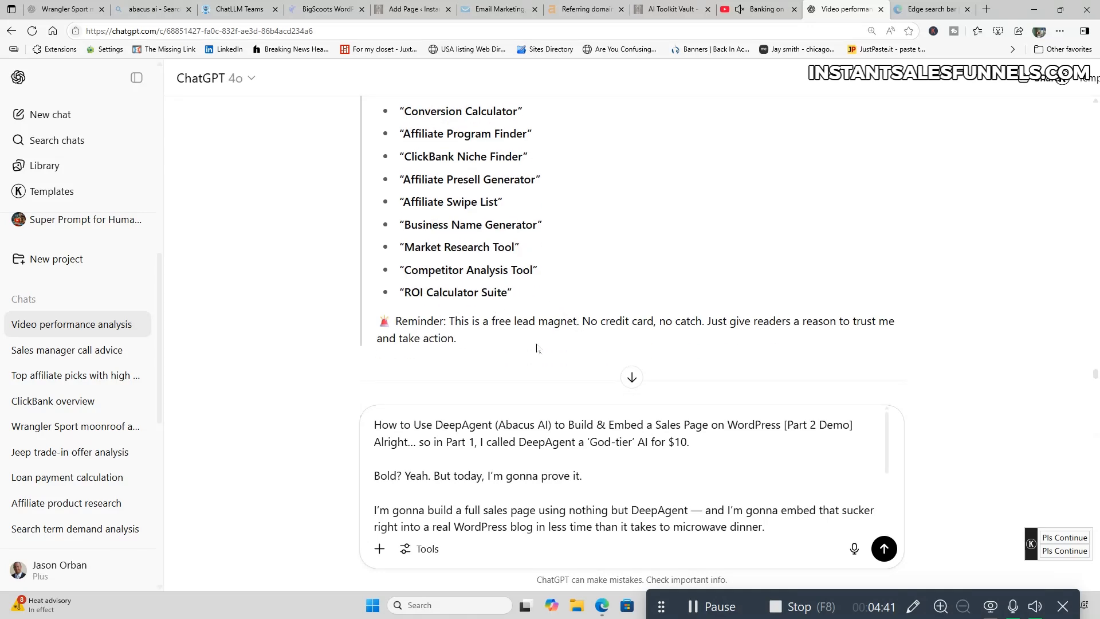
{"action": "scroll", "coordinate": [568, 347], "scroll_direction": "down", "scroll_amount": 4}
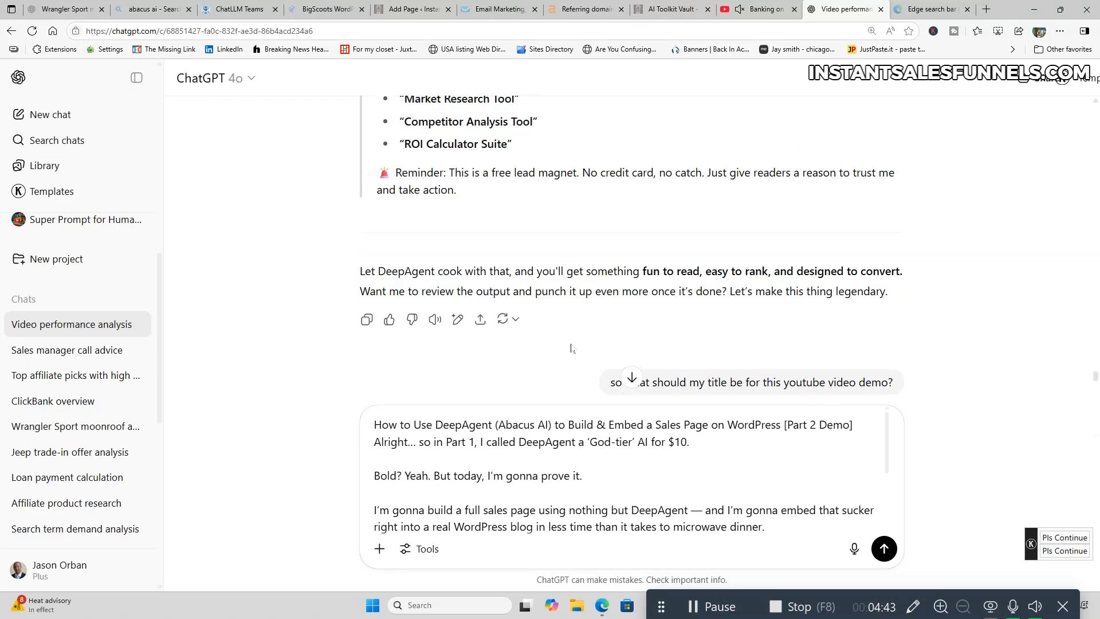
- Copy the final DeepAgent prompt from "You are the world's top-tier direct response copywriter" through "ROI Calculator Suite"
{"action": "scroll", "coordinate": [571, 349], "scroll_direction": "up", "scroll_amount": 8}
{"action": "scroll", "coordinate": [572, 348], "scroll_direction": "up", "scroll_amount": 10}
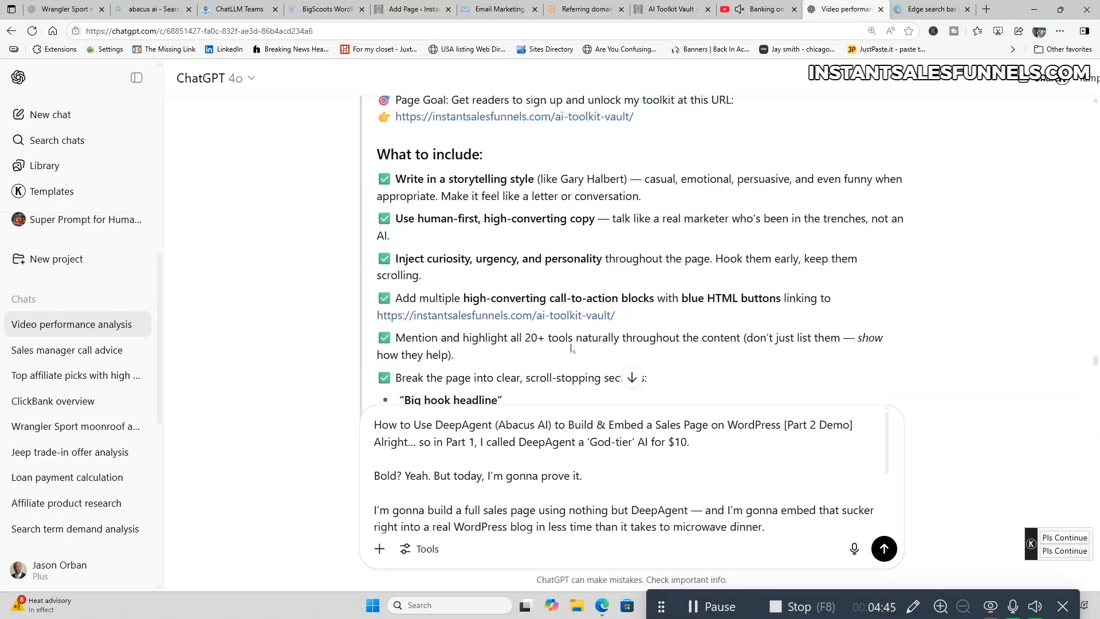
{"action": "scroll", "coordinate": [571, 348], "scroll_direction": "up", "scroll_amount": 1}
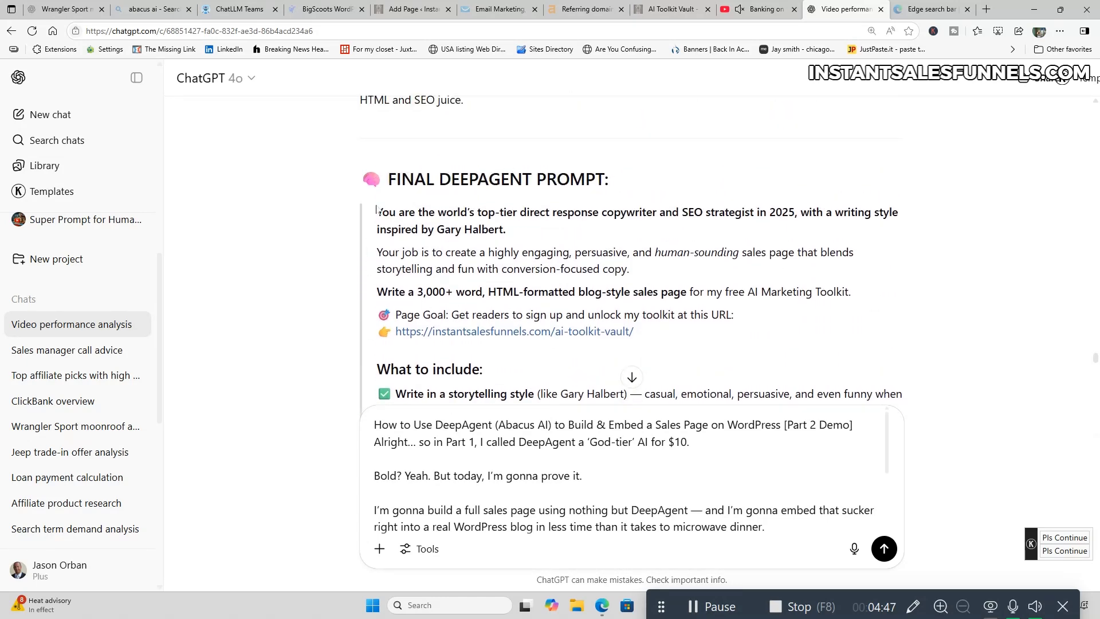
{"action": "left_click_drag", "start_coordinate": [376, 213], "coordinate": [510, 294]}
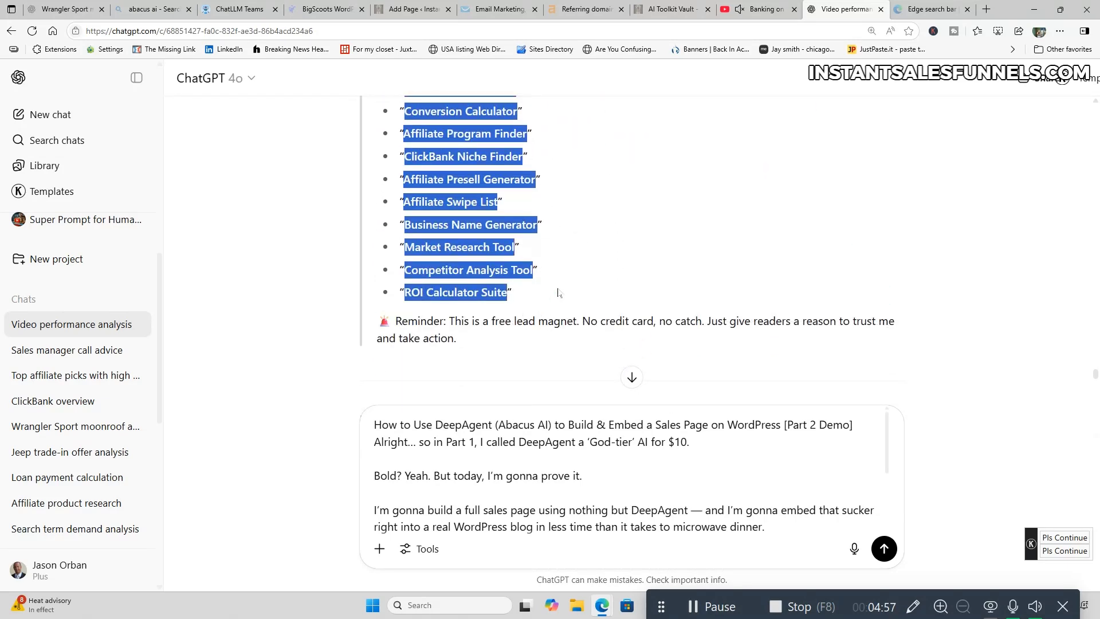
{"action": "right_click", "coordinate": [486, 274]}
{"action": "left_click", "coordinate": [550, 211]}
- Switch to Abacus.AI ChatLLM and examine the full list of available language models and custom bots, keeping Grok 4 selected
{"action": "left_click", "coordinate": [247, 14]}
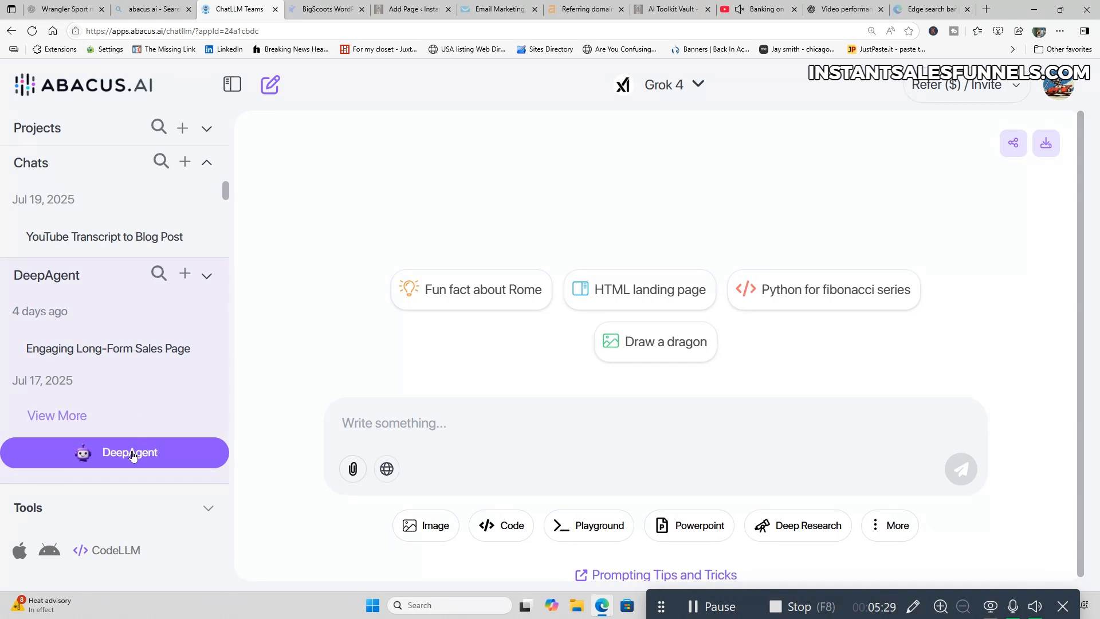
{"action": "left_click", "coordinate": [699, 85]}
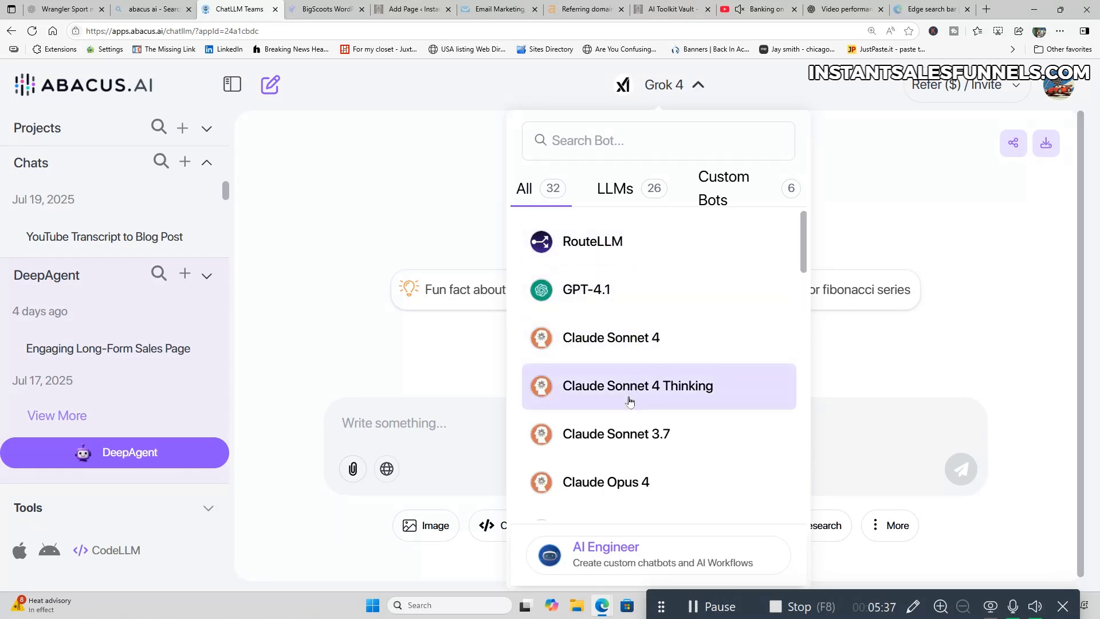
{"action": "scroll", "coordinate": [677, 458], "scroll_direction": "down", "scroll_amount": 5}
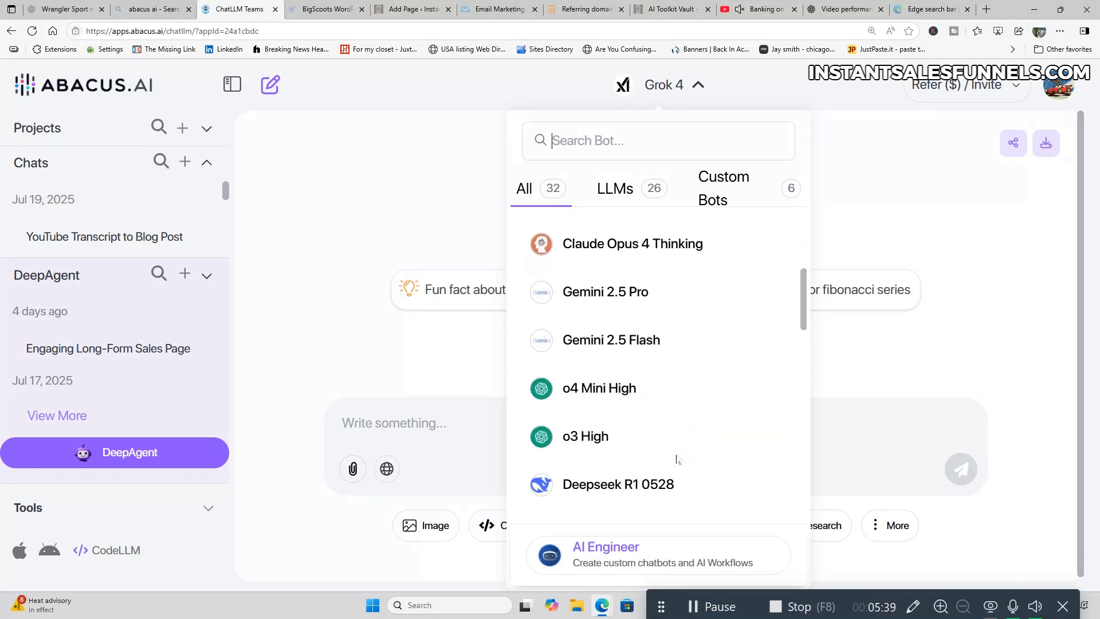
{"action": "scroll", "coordinate": [677, 458], "scroll_direction": "down", "scroll_amount": 3}
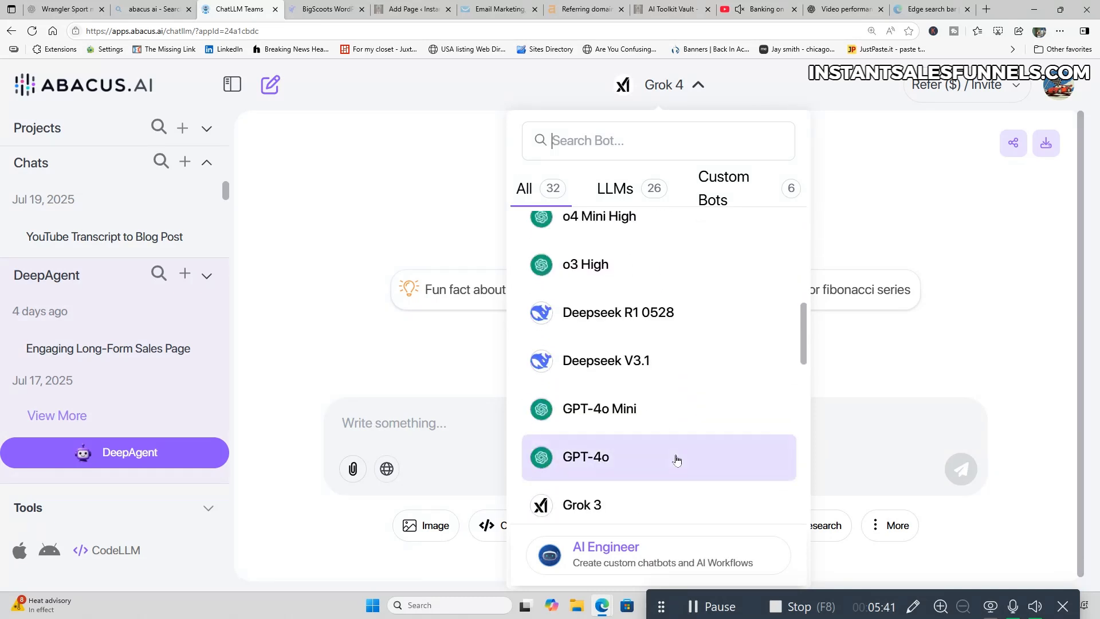
{"action": "scroll", "coordinate": [676, 459], "scroll_direction": "down", "scroll_amount": 3}
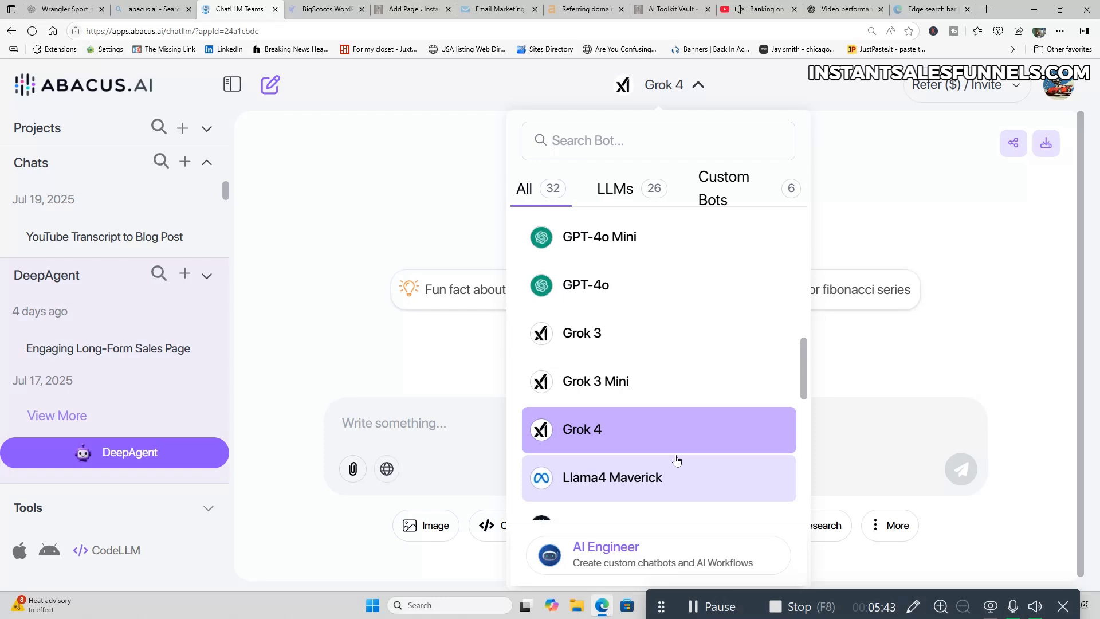
{"action": "scroll", "coordinate": [676, 459], "scroll_direction": "down", "scroll_amount": 2}
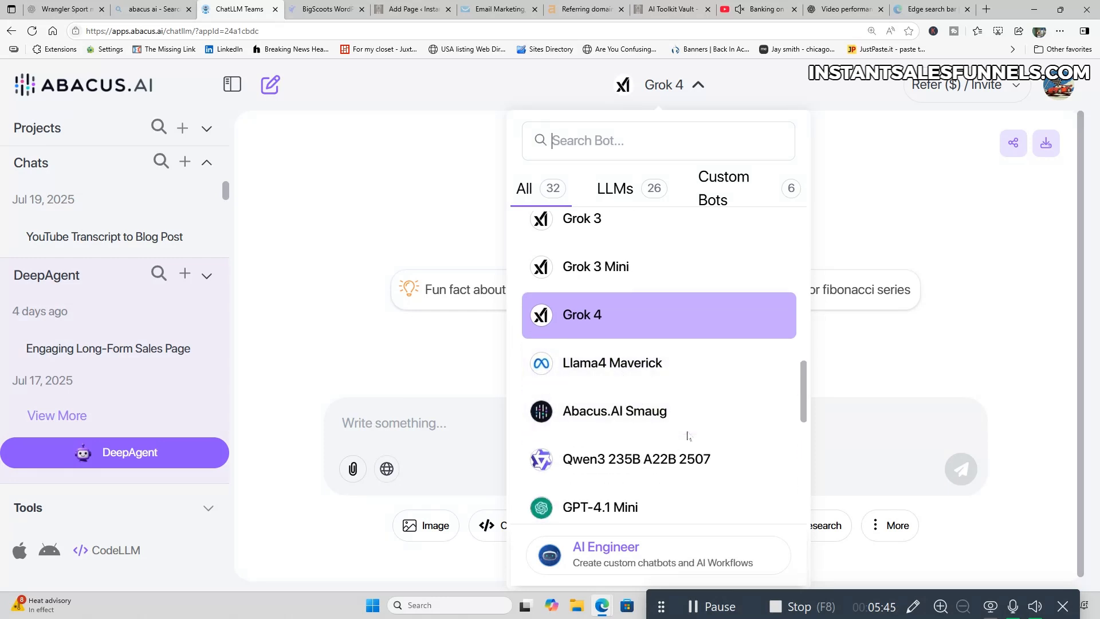
{"action": "scroll", "coordinate": [688, 435], "scroll_direction": "down", "scroll_amount": 3}
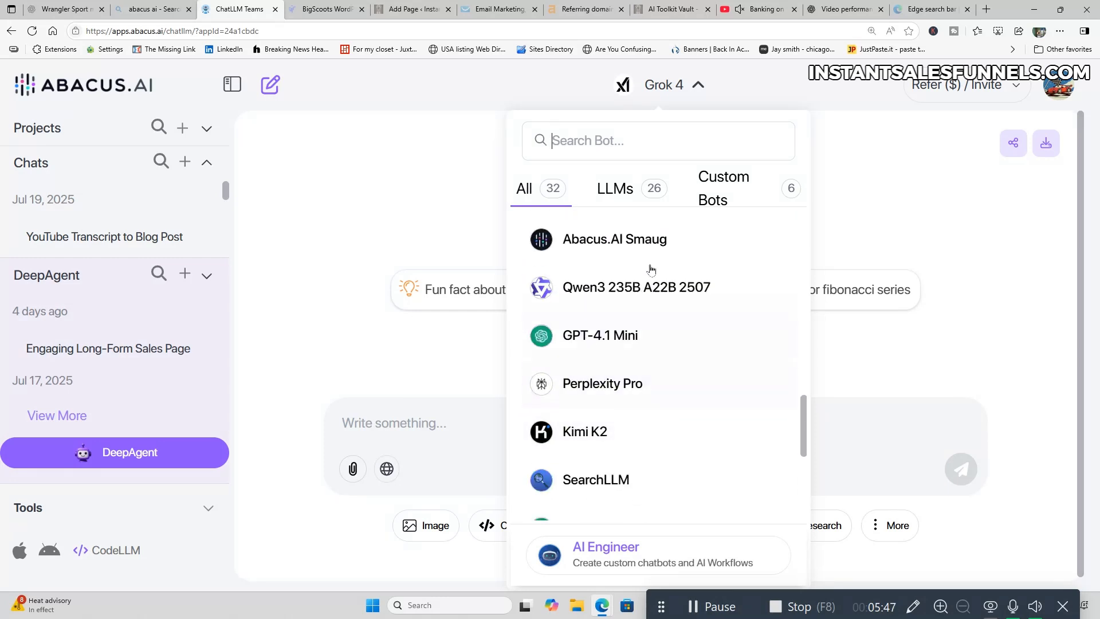
{"action": "scroll", "coordinate": [661, 495], "scroll_direction": "down", "scroll_amount": 5}
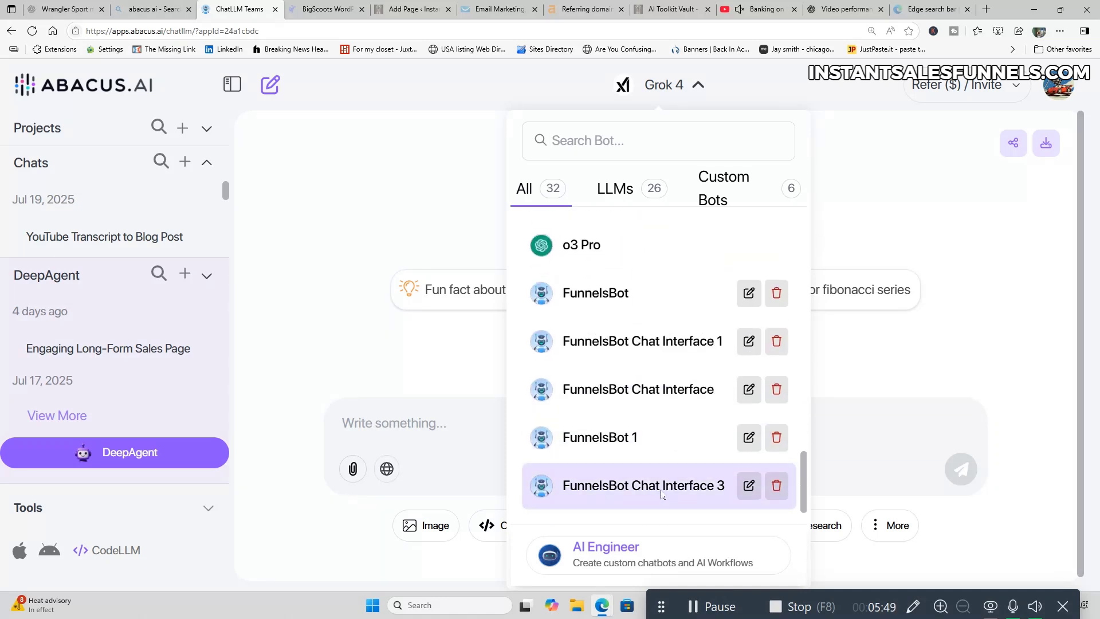
{"action": "scroll", "coordinate": [662, 495], "scroll_direction": "up", "scroll_amount": 20}
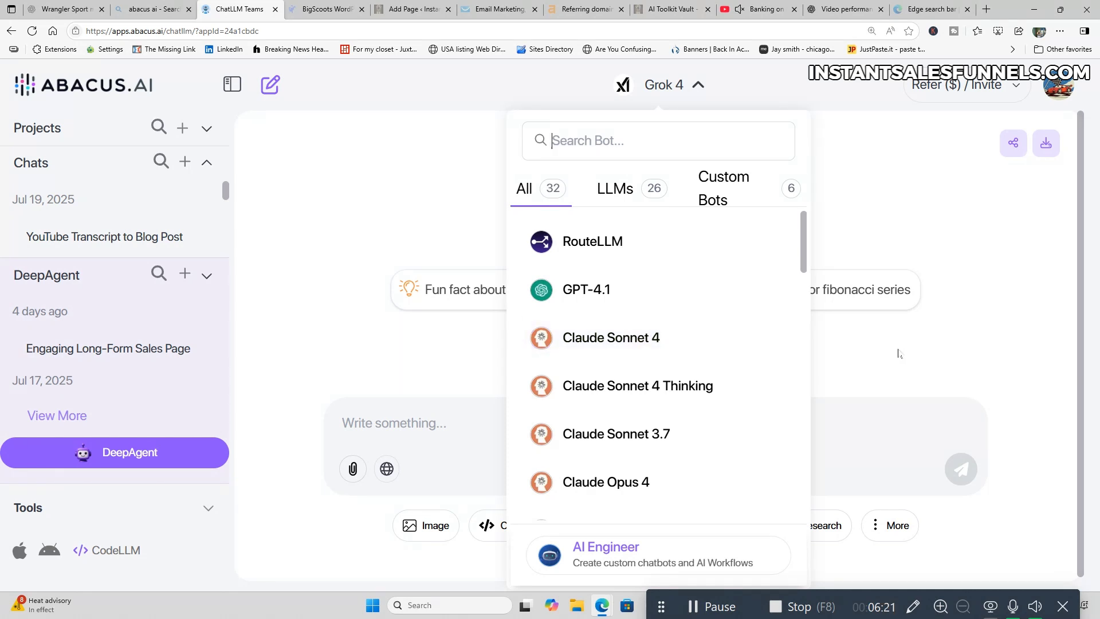
{"action": "left_click", "coordinate": [899, 353]}
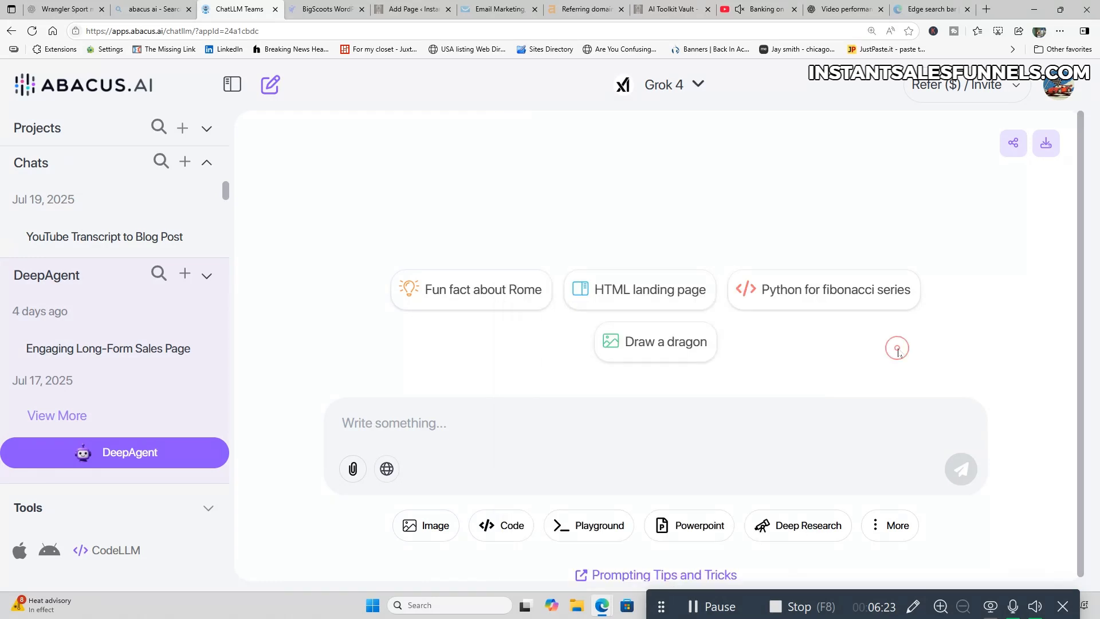
- Open DeepAgent from ChatLLM and look over its featured example projects
{"action": "left_click", "coordinate": [148, 457]}
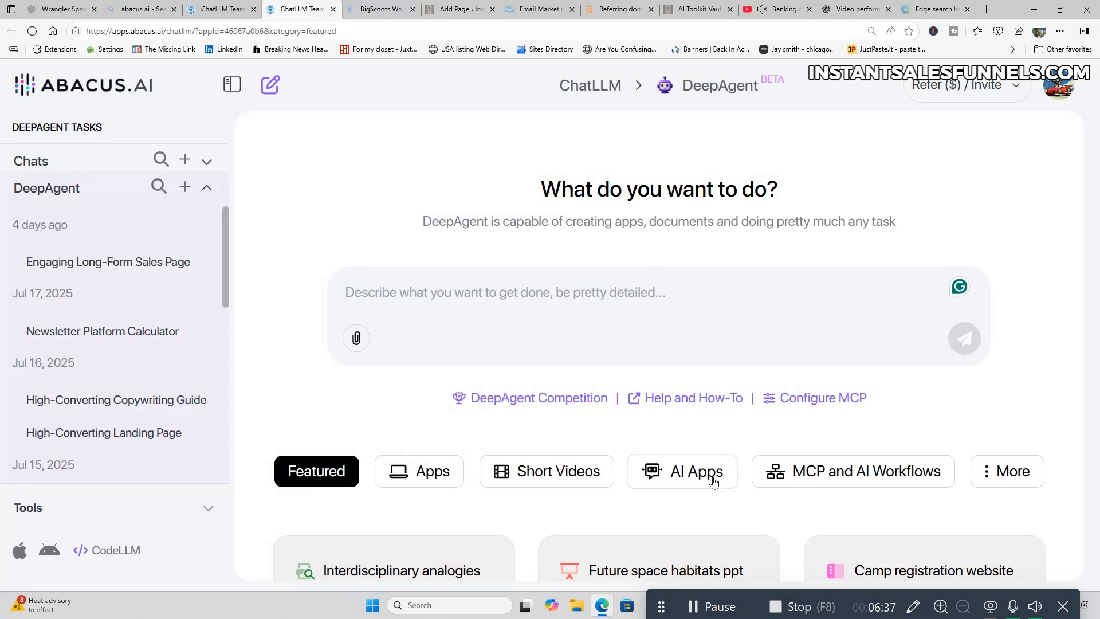
{"action": "scroll", "coordinate": [852, 471], "scroll_direction": "down", "scroll_amount": 10}
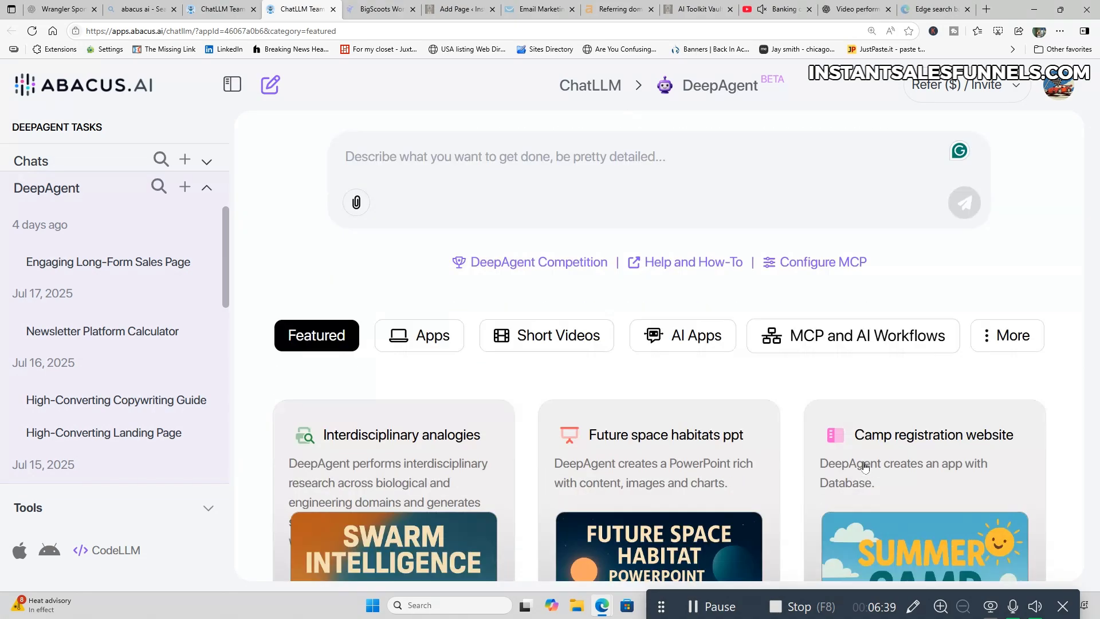
{"action": "scroll", "coordinate": [864, 467], "scroll_direction": "down", "scroll_amount": 10}
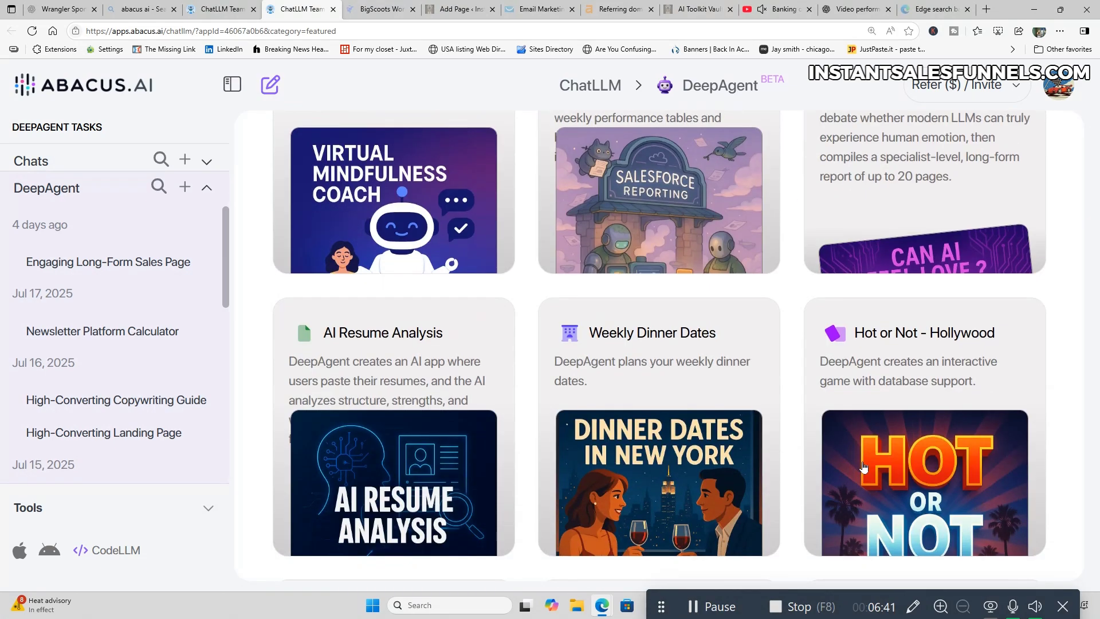
{"action": "scroll", "coordinate": [865, 467], "scroll_direction": "up", "scroll_amount": 15}
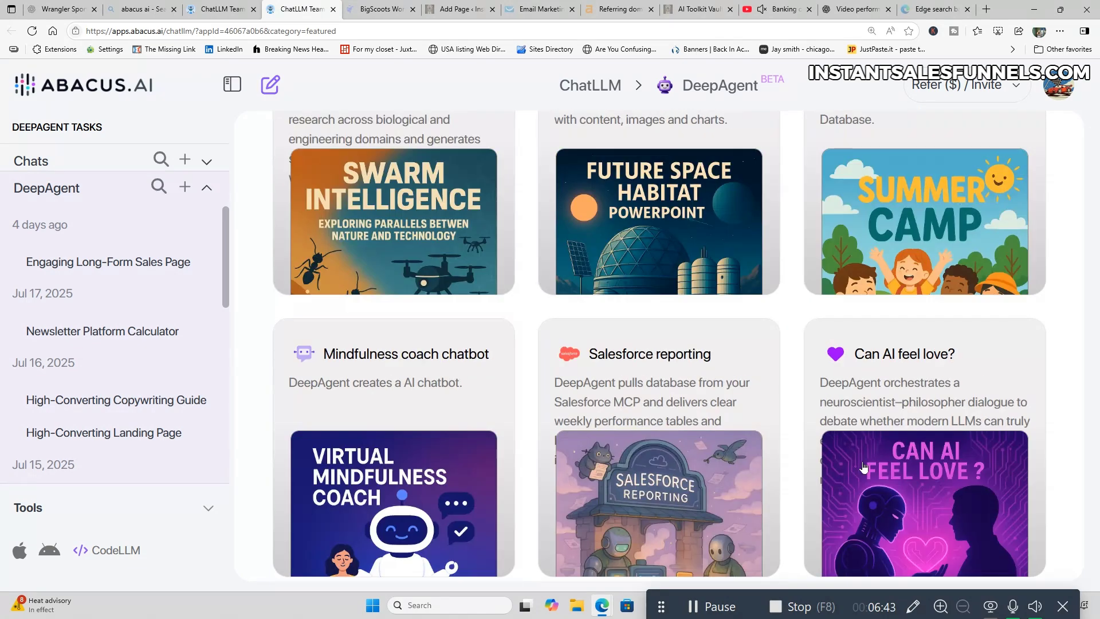
- Paste the copied sales page prompt into the DeepAgent task description and submit it
{"action": "left_click", "coordinate": [388, 294]}
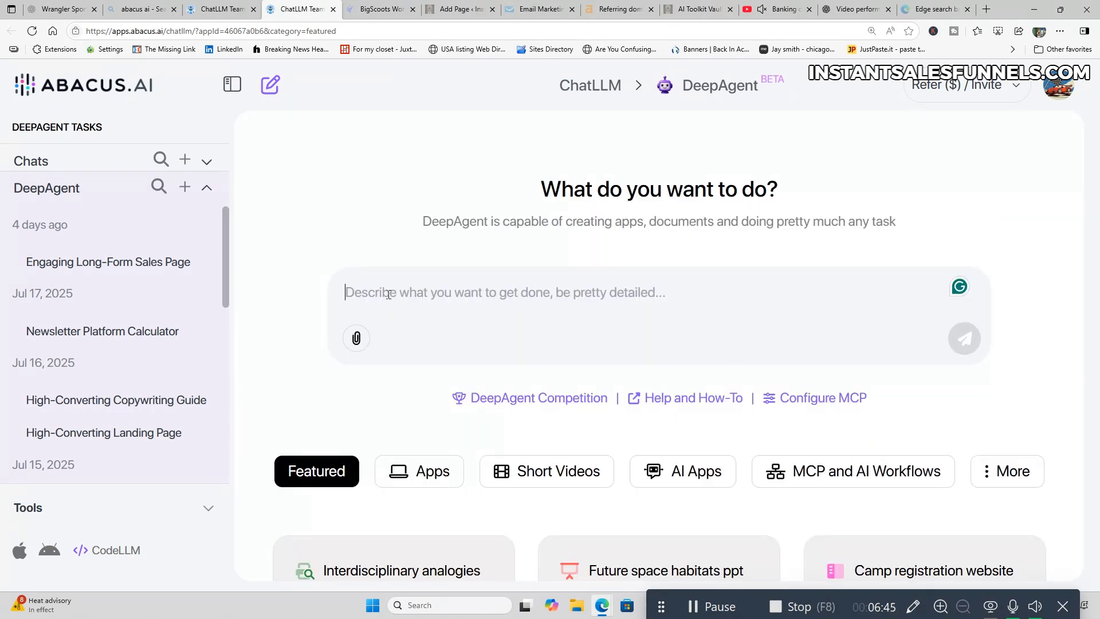
{"action": "right_click", "coordinate": [389, 294]}
{"action": "left_click", "coordinate": [403, 401]}
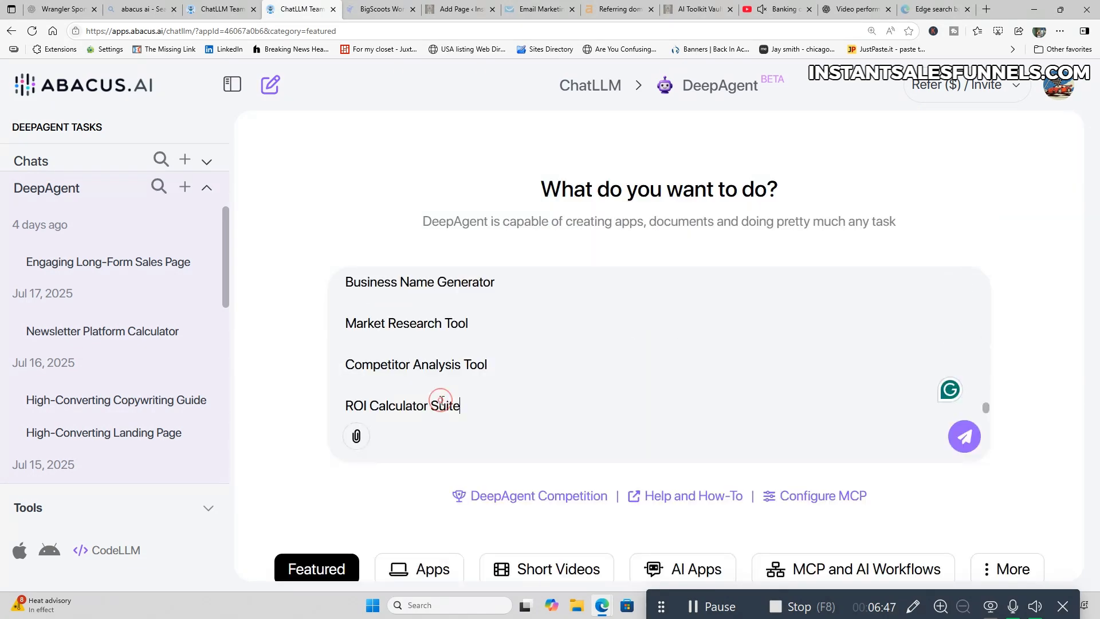
{"action": "left_click", "coordinate": [964, 439]}
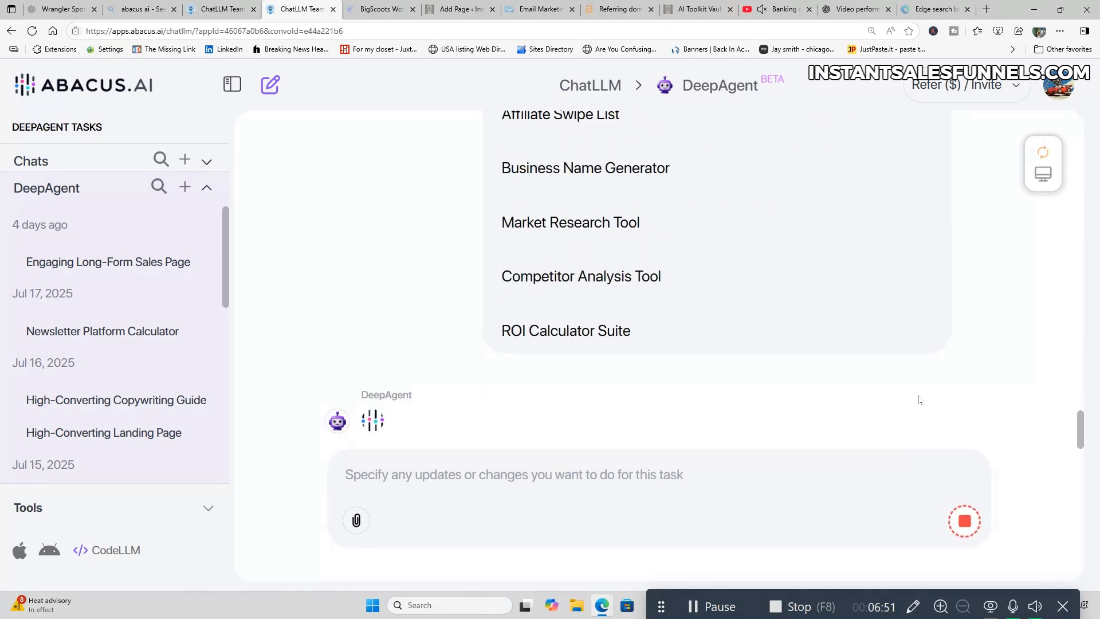
- Read through DeepAgent's clarifying questions on brand name, target audience, background, tone preference and primary pain point
{"action": "scroll", "coordinate": [917, 400], "scroll_direction": "up", "scroll_amount": 3}
{"action": "scroll", "coordinate": [921, 398], "scroll_direction": "up", "scroll_amount": 8}
{"action": "scroll", "coordinate": [921, 398], "scroll_direction": "down", "scroll_amount": 11}
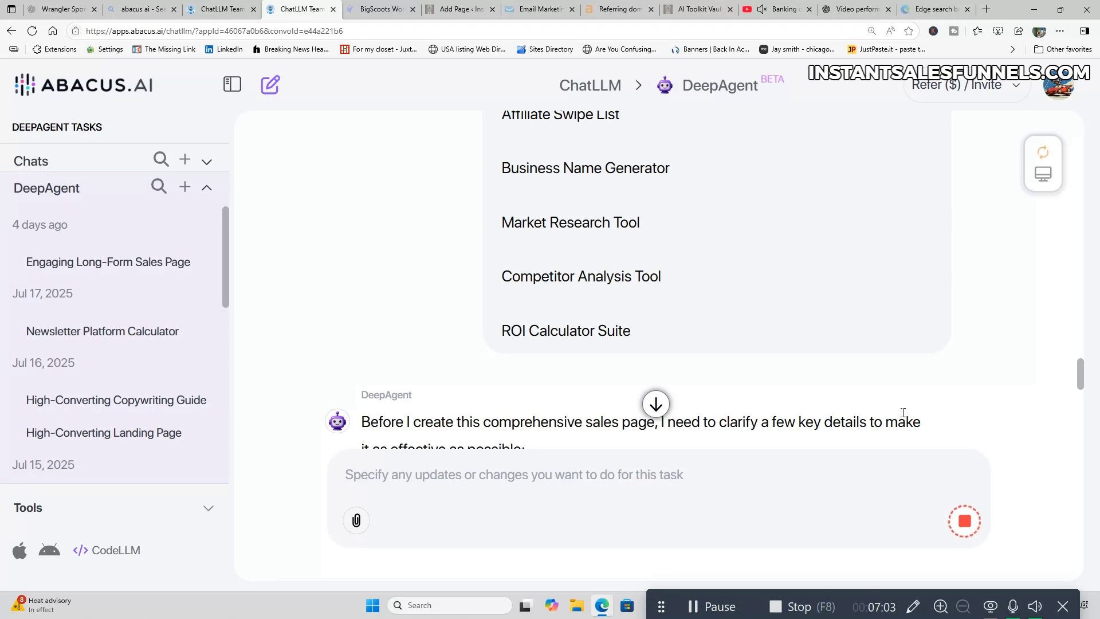
{"action": "scroll", "coordinate": [893, 365], "scroll_direction": "down", "scroll_amount": 2}
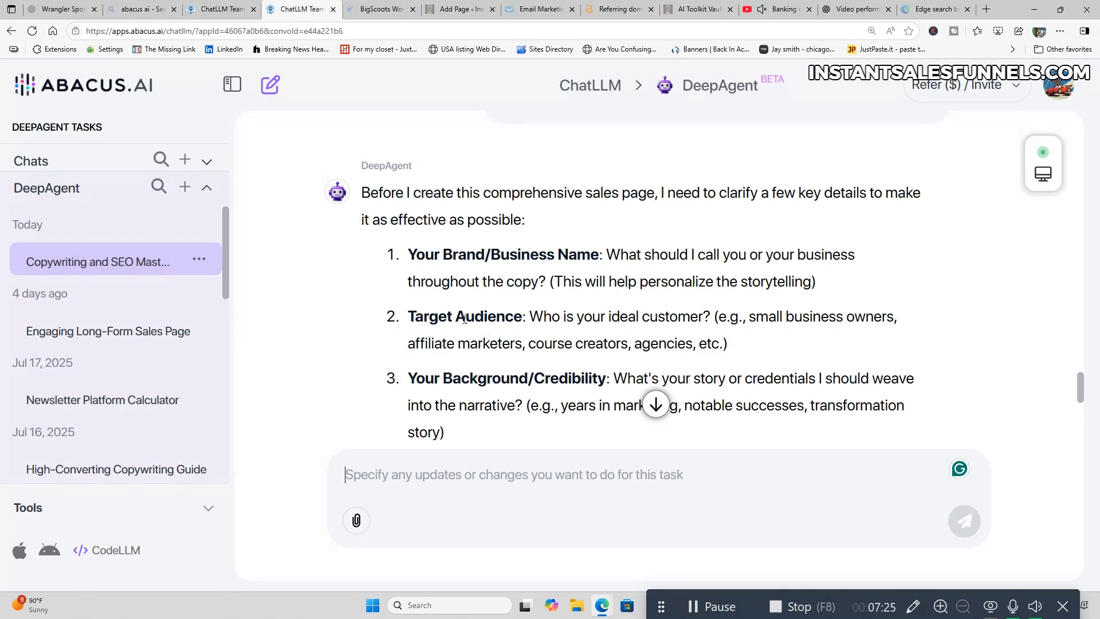
{"action": "scroll", "coordinate": [514, 369], "scroll_direction": "down", "scroll_amount": 3}
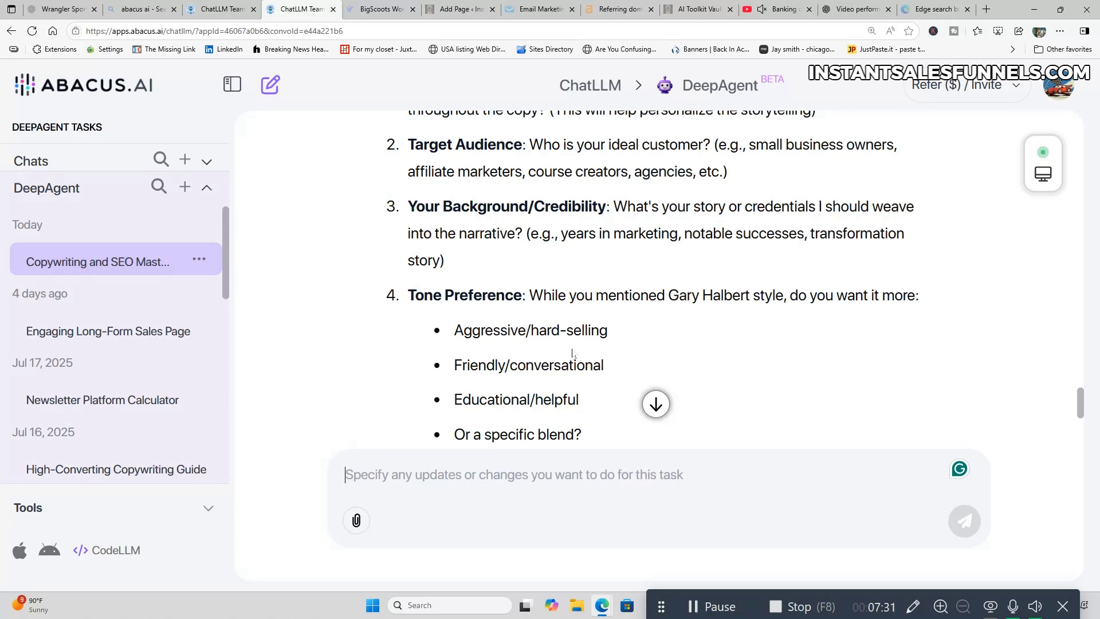
{"action": "scroll", "coordinate": [682, 356], "scroll_direction": "down", "scroll_amount": 3}
{"action": "scroll", "coordinate": [682, 356], "scroll_direction": "down", "scroll_amount": 2}
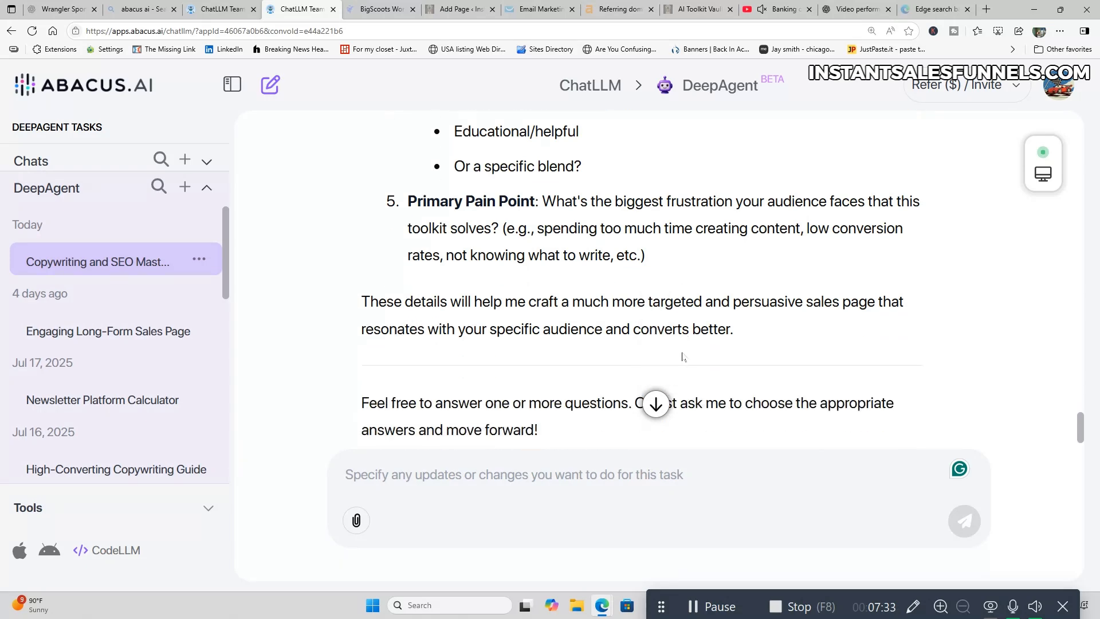
{"action": "scroll", "coordinate": [672, 355], "scroll_direction": "up", "scroll_amount": 10}
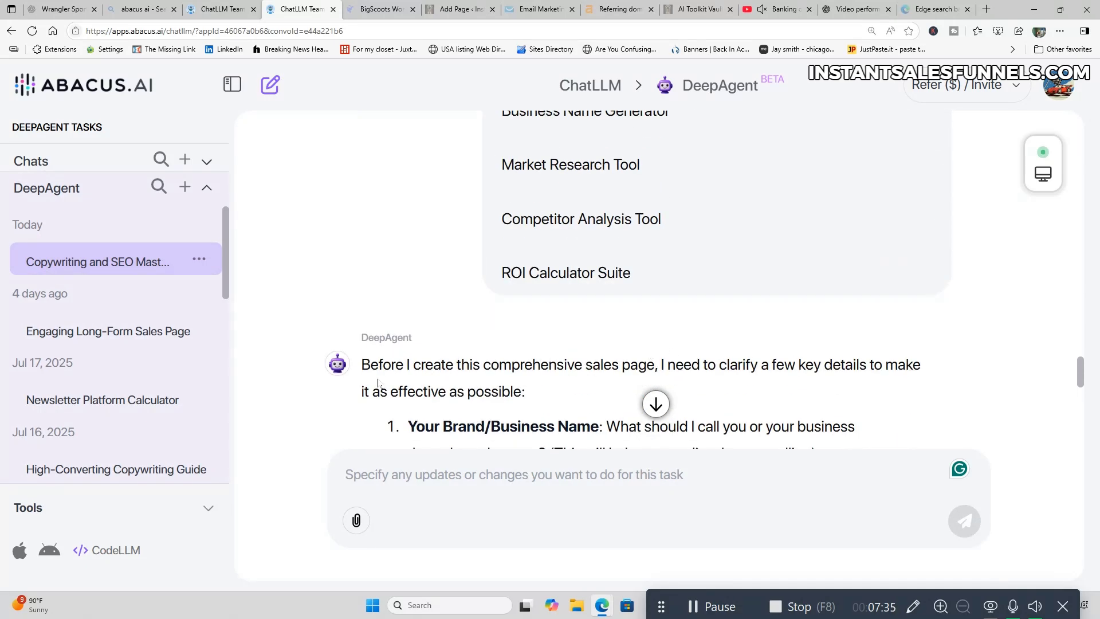
- Copy DeepAgent's full reply from "Before I create this comprehensive sales page" through the Primary Pain Point question
{"action": "left_click_drag", "start_coordinate": [364, 359], "coordinate": [642, 408]}
{"action": "scroll", "coordinate": [458, 401], "scroll_direction": "down", "scroll_amount": 5}
{"action": "scroll", "coordinate": [461, 398], "scroll_direction": "down", "scroll_amount": 2}
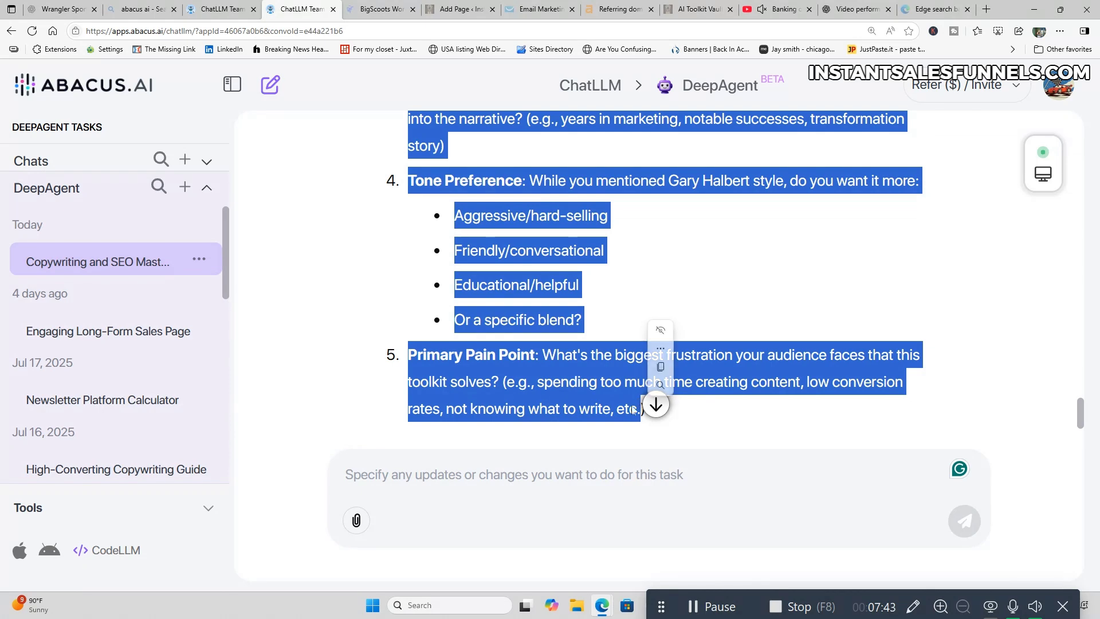
{"action": "right_click", "coordinate": [634, 409]}
{"action": "left_click", "coordinate": [659, 204]}
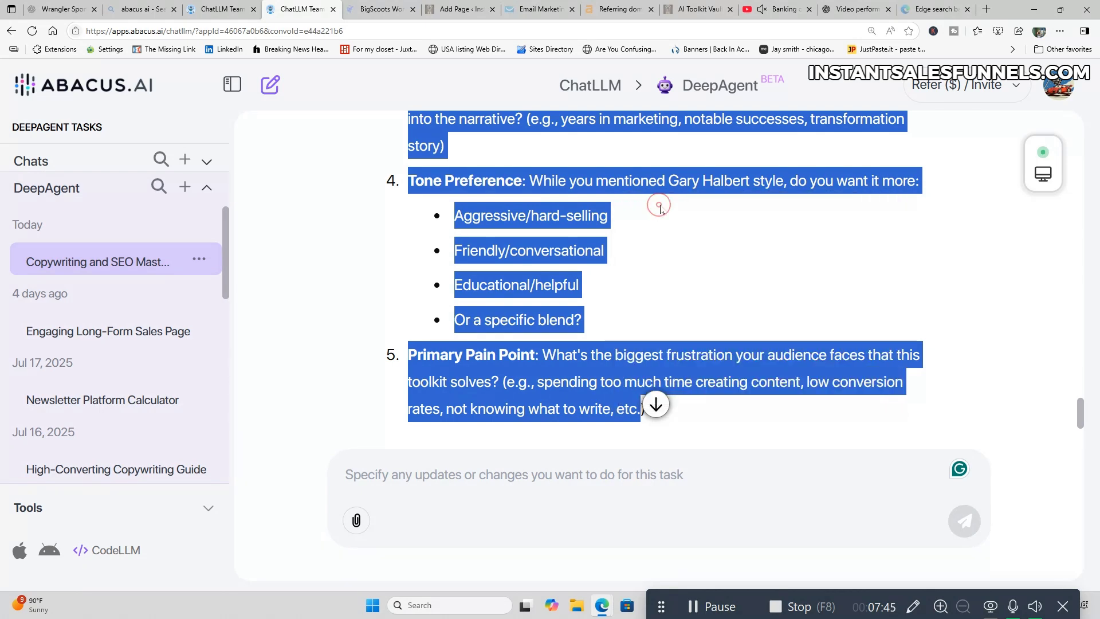
- Switch to the ChatGPT conversation and clear the old video script draft from the message box
{"action": "left_click", "coordinate": [857, 9]}
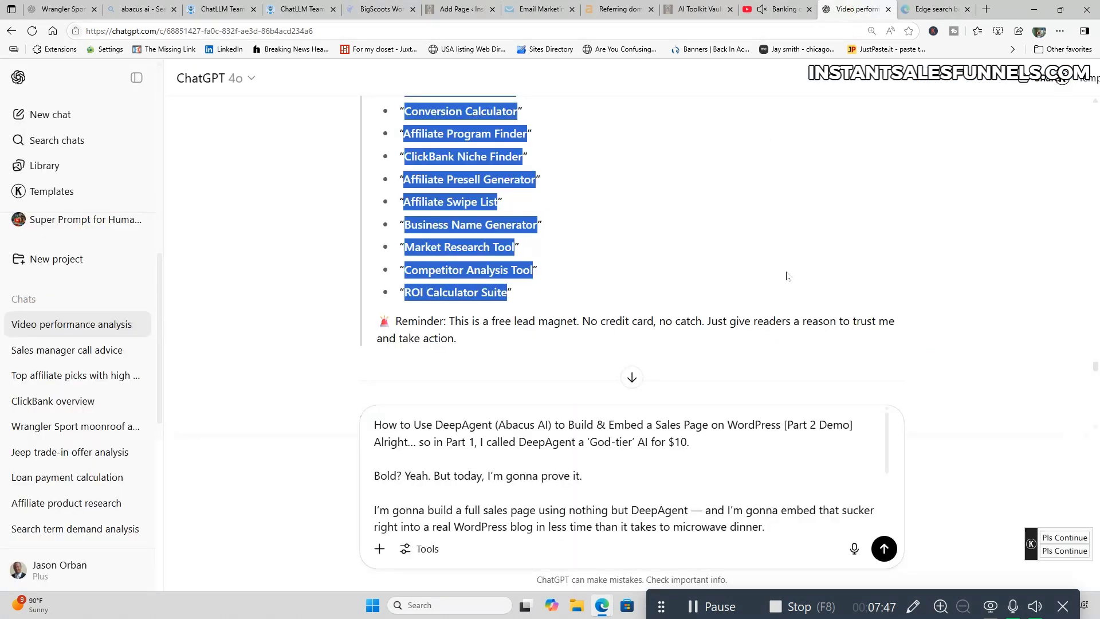
{"action": "left_click_drag", "start_coordinate": [768, 530], "coordinate": [369, 392]}
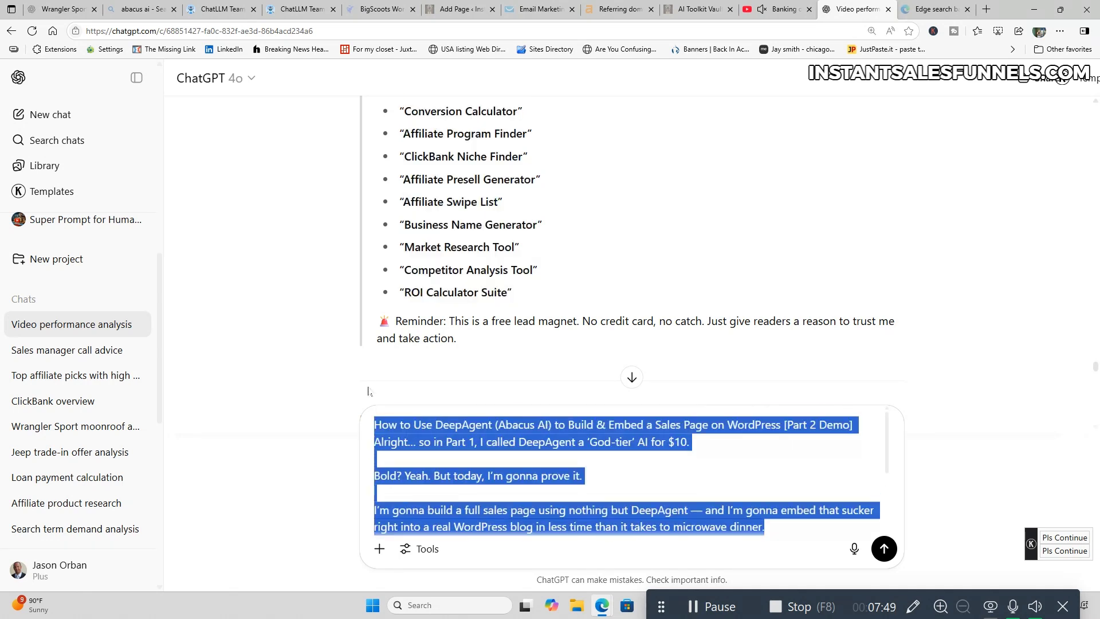
{"action": "key", "text": "ctrl+x"}
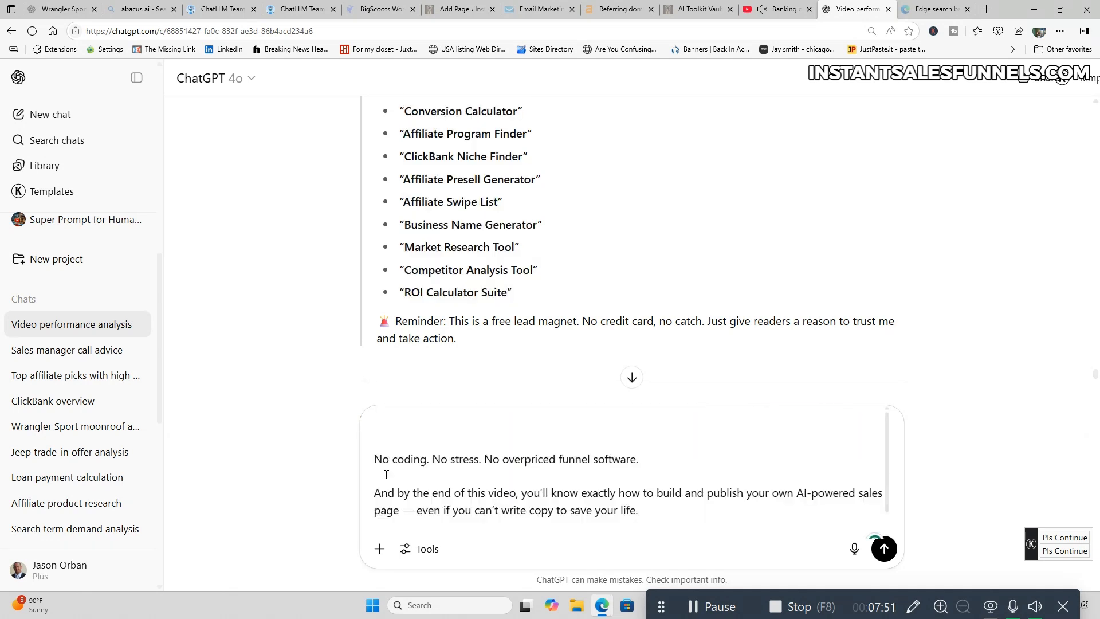
{"action": "left_click_drag", "start_coordinate": [375, 460], "coordinate": [638, 510]}
{"action": "key", "text": "ctrl+x"}
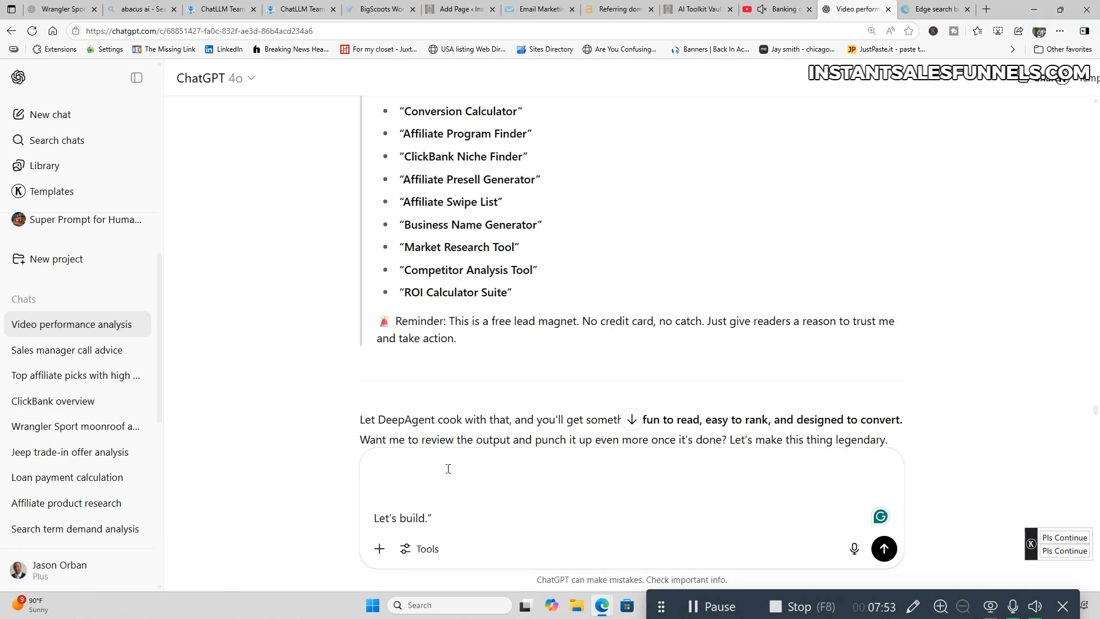
{"action": "left_click", "coordinate": [382, 456]}
{"action": "left_click_drag", "start_coordinate": [373, 518], "coordinate": [489, 519]}
{"action": "key", "text": "BackSpace"}
{"action": "left_click", "coordinate": [383, 465]}
- Ask ChatGPT "Answer these questions for deep agent." followed by the copied DeepAgent questions, and send the message
{"action": "type", "text": "Answer these "}
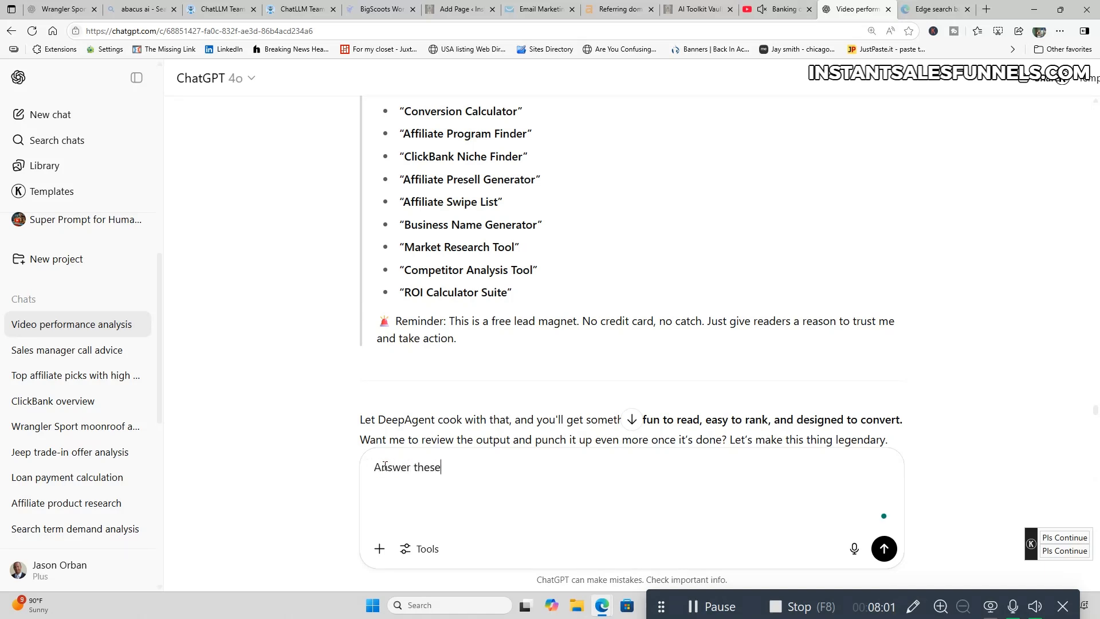
{"action": "type", "text": "questions d"}
{"action": "key", "text": "BackSpace"}
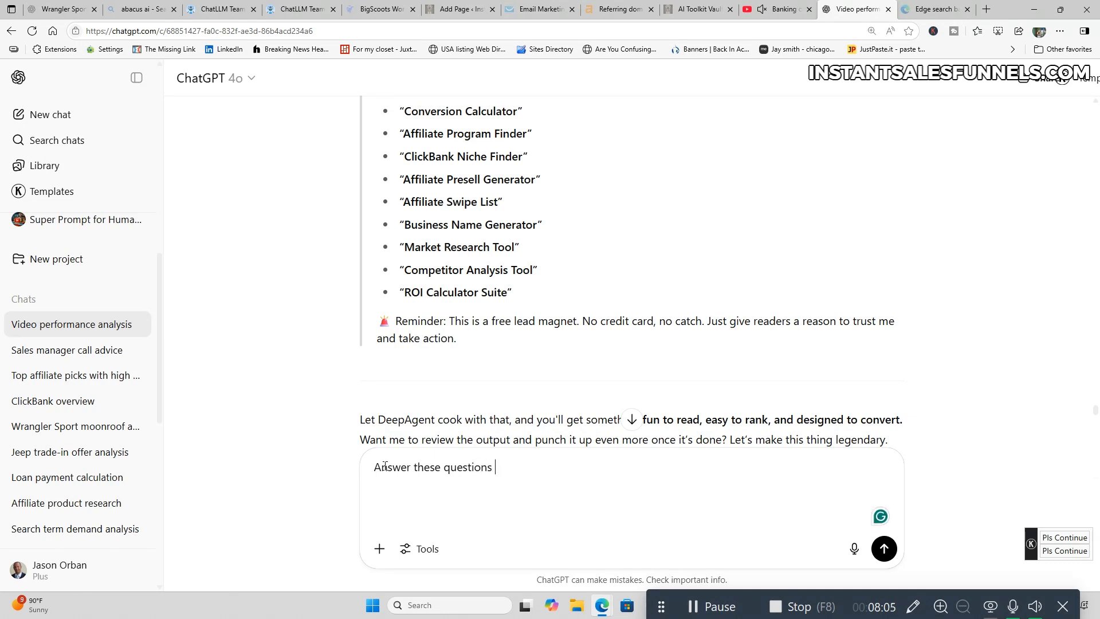
{"action": "type", "text": "for deep agent."}
{"action": "right_click", "coordinate": [623, 464]}
{"action": "left_click", "coordinate": [703, 349]}
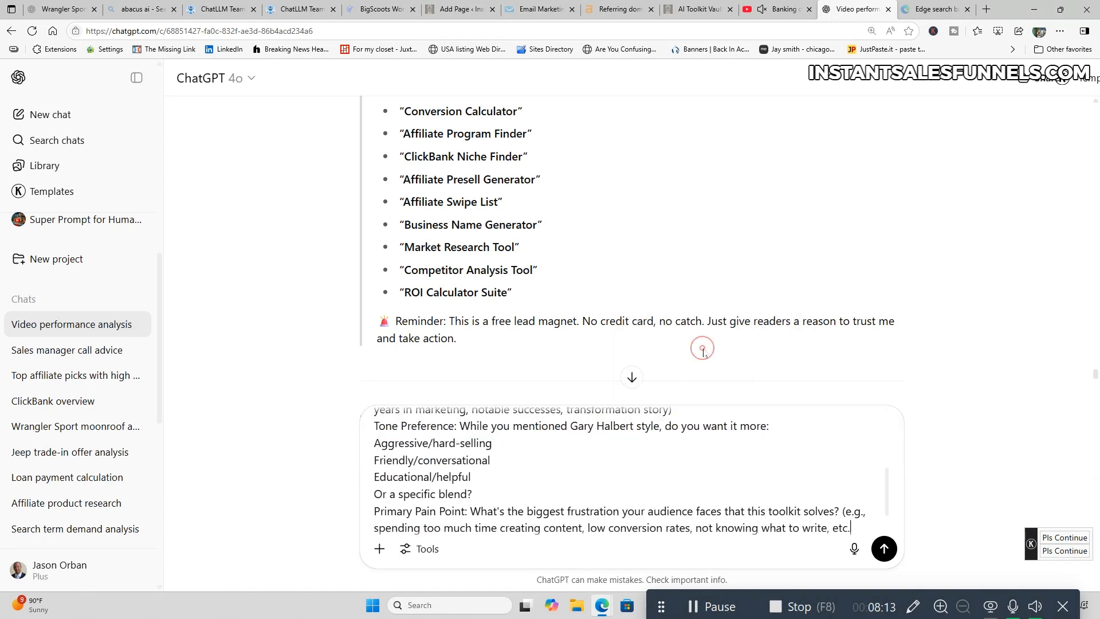
{"action": "left_click", "coordinate": [878, 552]}
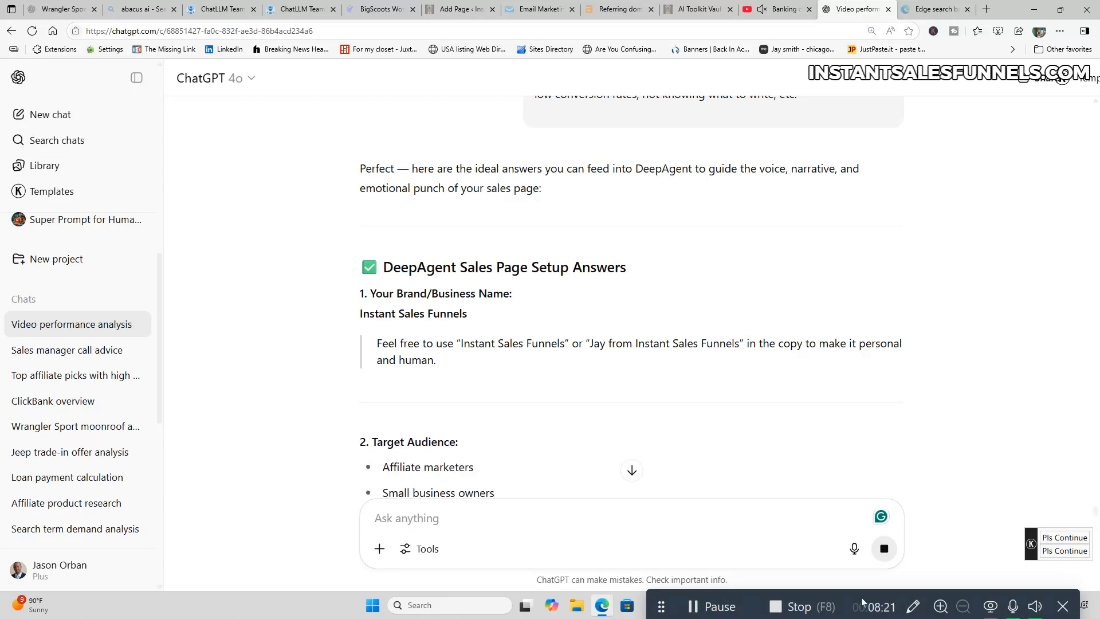
- Review ChatGPT's DeepAgent Sales Page Setup Answers, from brand name through primary pain point and the optional add-on
{"action": "scroll", "coordinate": [805, 395], "scroll_direction": "down", "scroll_amount": 5}
{"action": "scroll", "coordinate": [805, 396], "scroll_direction": "down", "scroll_amount": 3}
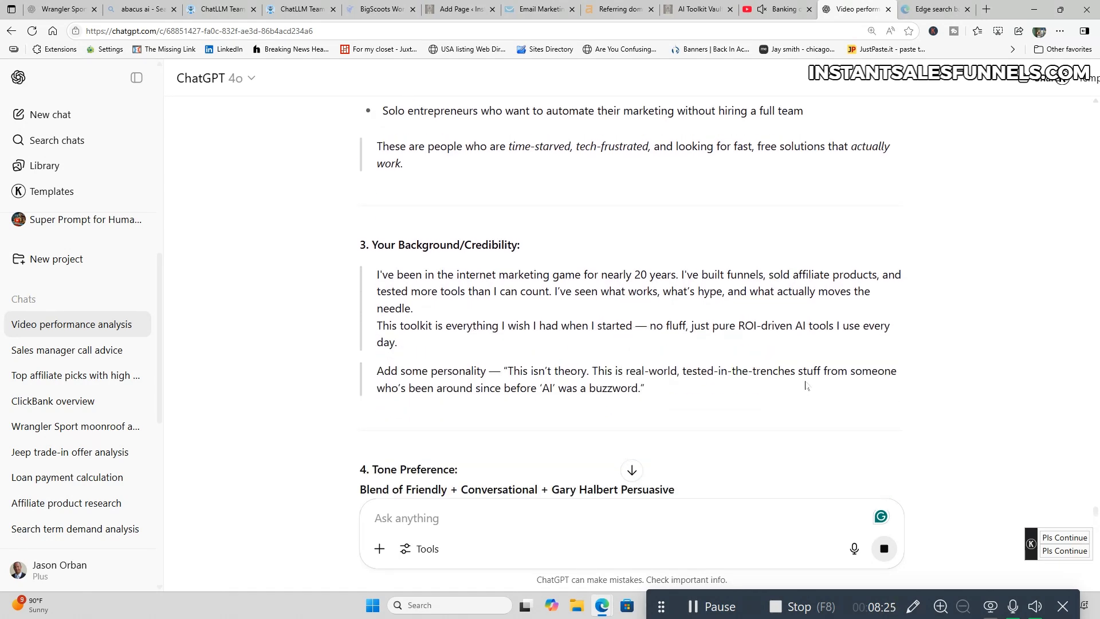
{"action": "scroll", "coordinate": [775, 406], "scroll_direction": "down", "scroll_amount": 2}
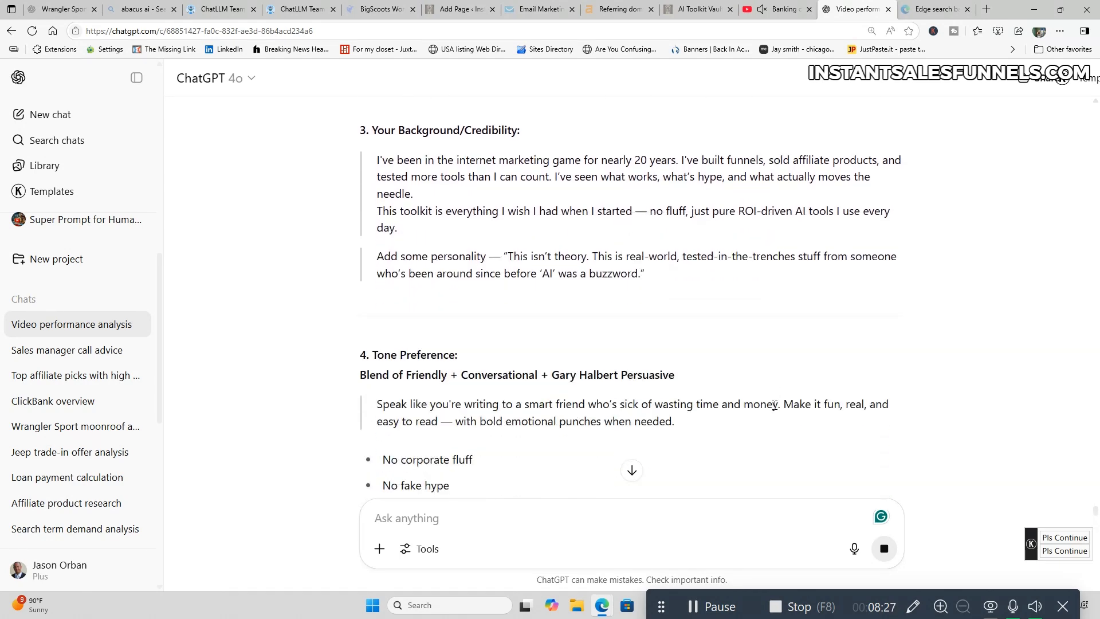
{"action": "scroll", "coordinate": [775, 406], "scroll_direction": "down", "scroll_amount": 7}
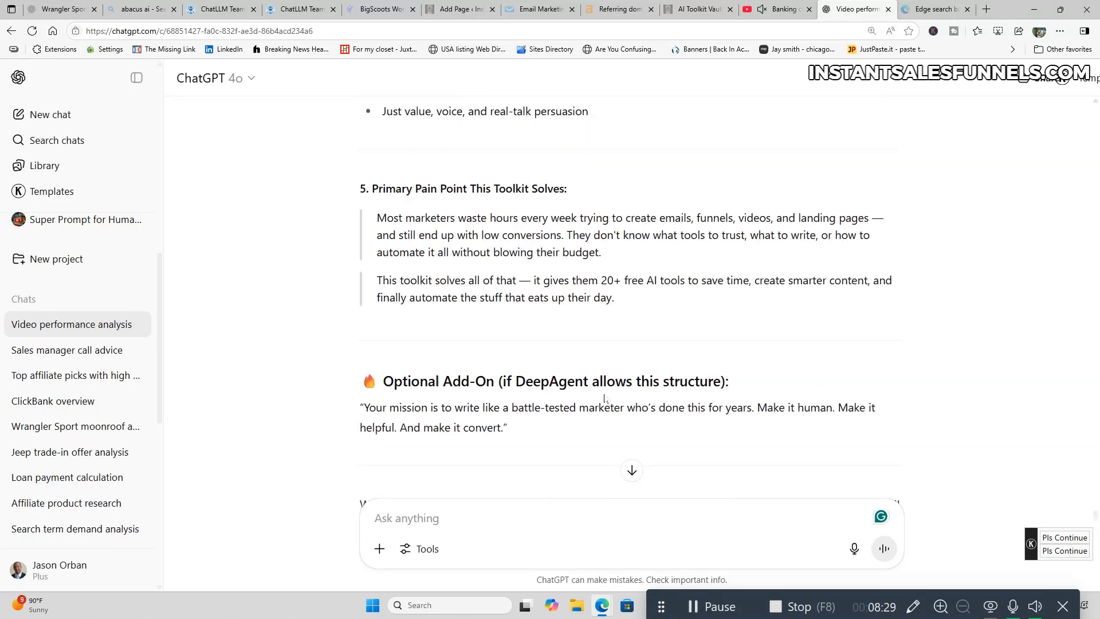
{"action": "scroll", "coordinate": [605, 397], "scroll_direction": "up", "scroll_amount": 10}
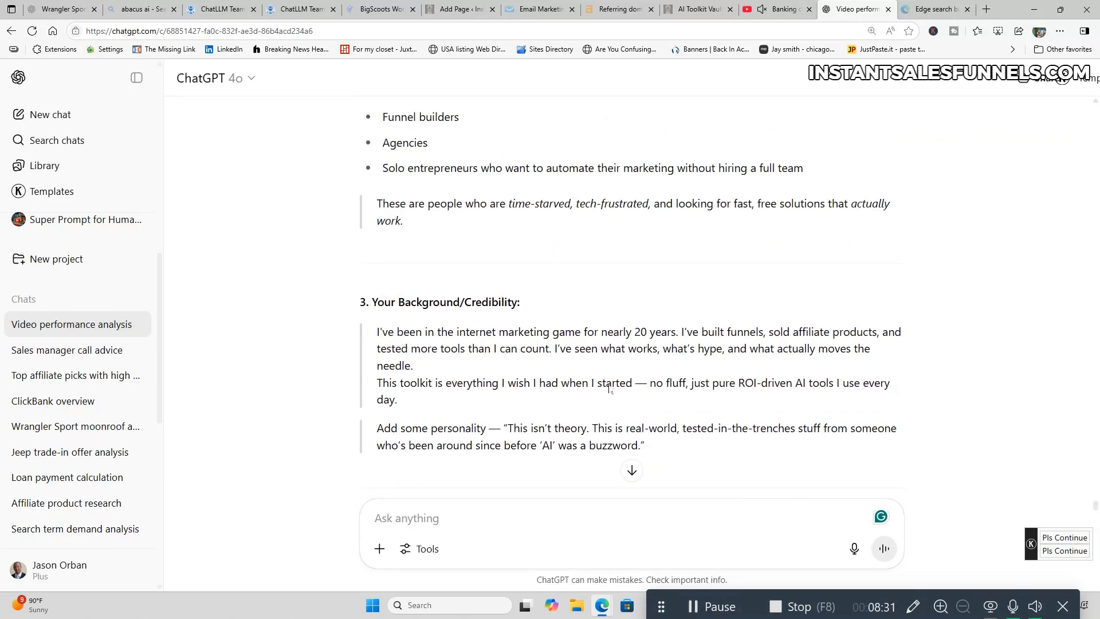
{"action": "scroll", "coordinate": [609, 385], "scroll_direction": "up", "scroll_amount": 2}
{"action": "scroll", "coordinate": [609, 389], "scroll_direction": "up", "scroll_amount": 4}
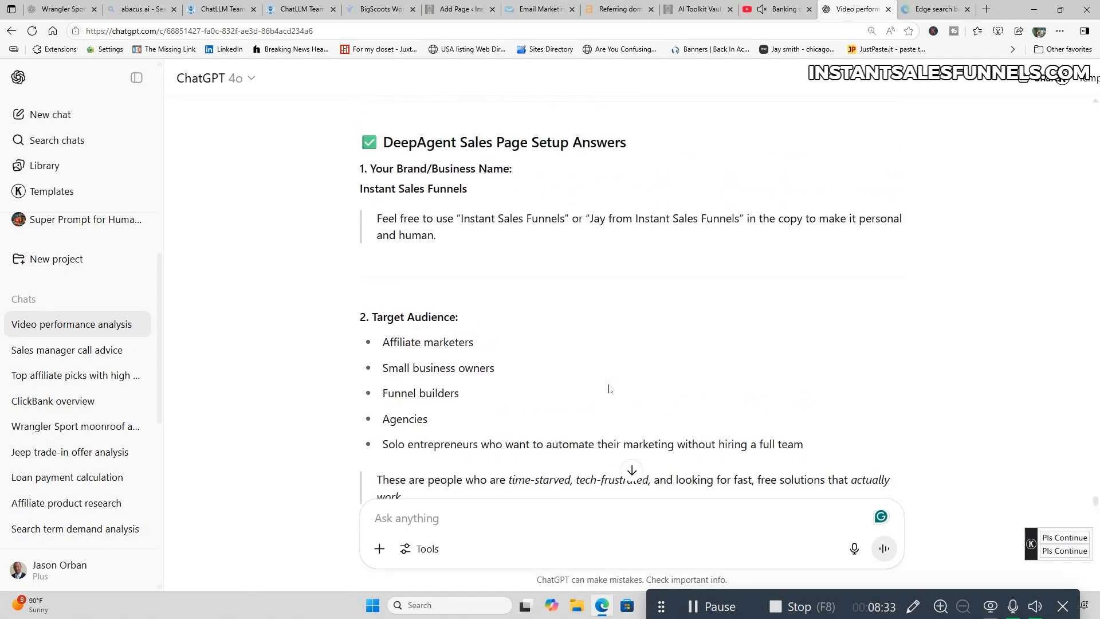
{"action": "scroll", "coordinate": [609, 389], "scroll_direction": "up", "scroll_amount": 2}
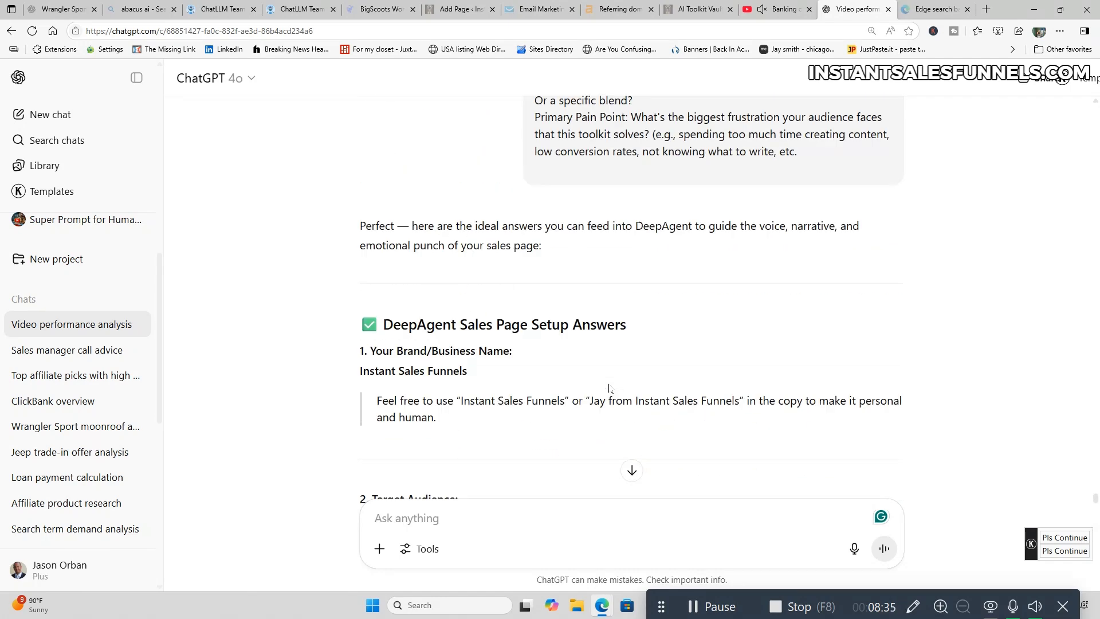
{"action": "scroll", "coordinate": [609, 389], "scroll_direction": "down", "scroll_amount": 2}
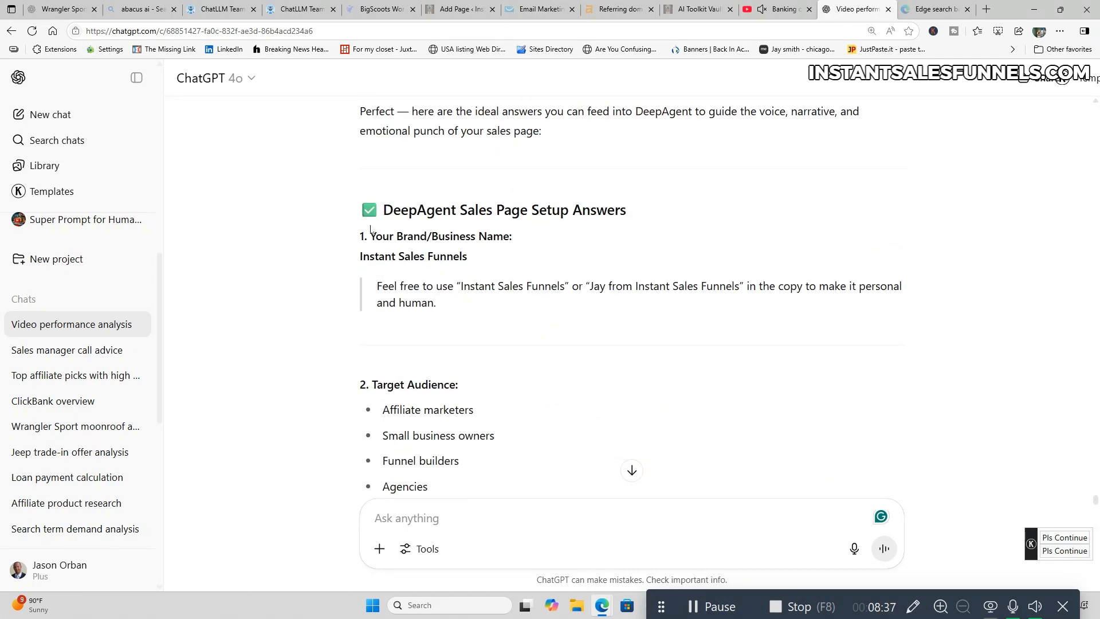
- Copy the DeepAgent Sales Page Setup Answers from the heading through the Primary Pain Point section
{"action": "left_click_drag", "start_coordinate": [360, 207], "coordinate": [708, 369]}
{"action": "scroll", "coordinate": [704, 372], "scroll_direction": "down", "scroll_amount": 6}
{"action": "scroll", "coordinate": [706, 369], "scroll_direction": "down", "scroll_amount": 2}
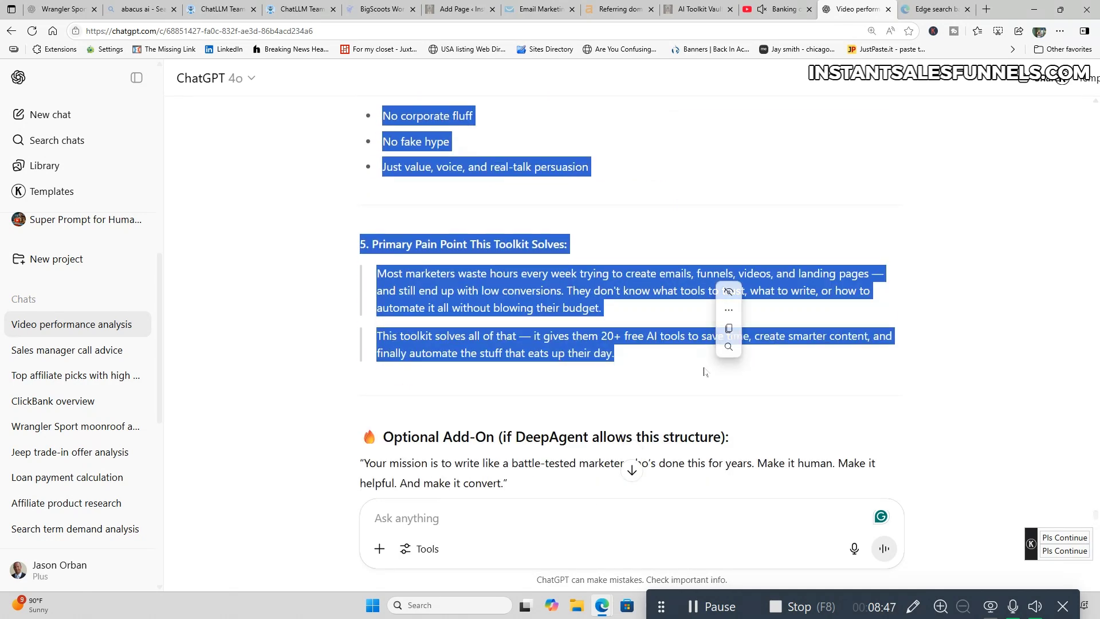
{"action": "right_click", "coordinate": [642, 342]}
{"action": "left_click", "coordinate": [665, 349]}
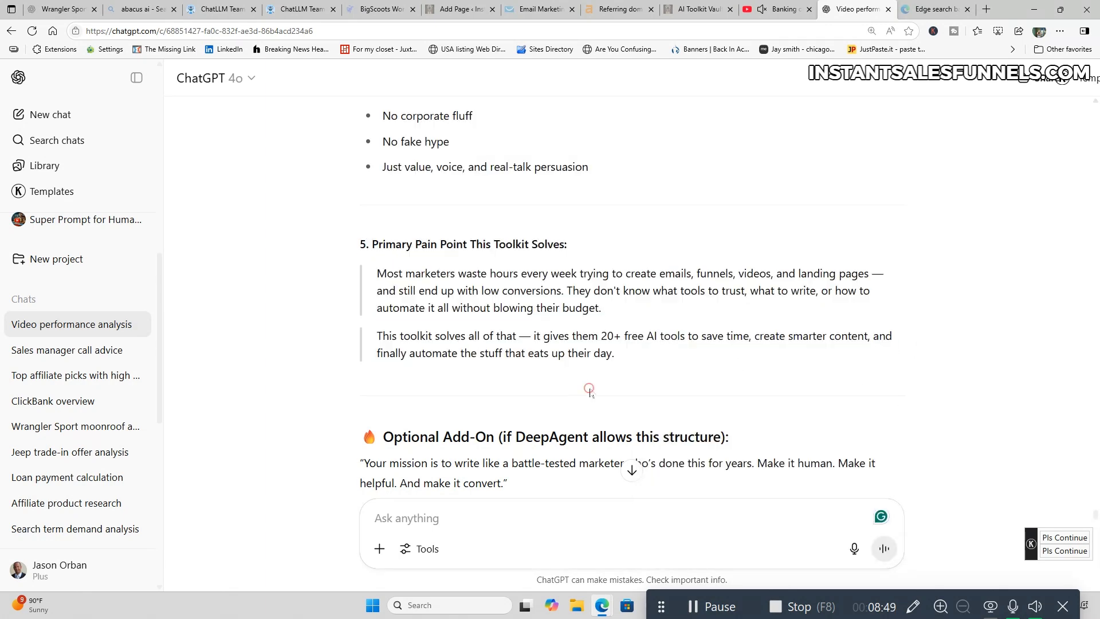
- Copy the DeepAgent Sales Page Setup Answers from the heading through the Optional Add-On text ending in "And make it convert."
{"action": "scroll", "coordinate": [695, 405], "scroll_direction": "down", "scroll_amount": 2}
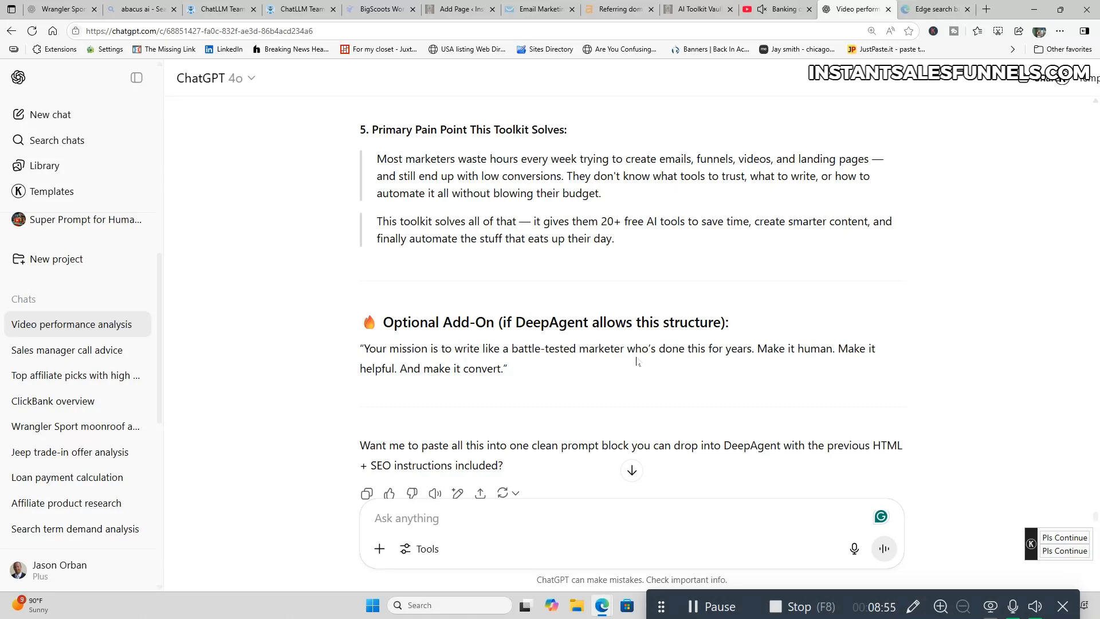
{"action": "scroll", "coordinate": [638, 361], "scroll_direction": "up", "scroll_amount": 15}
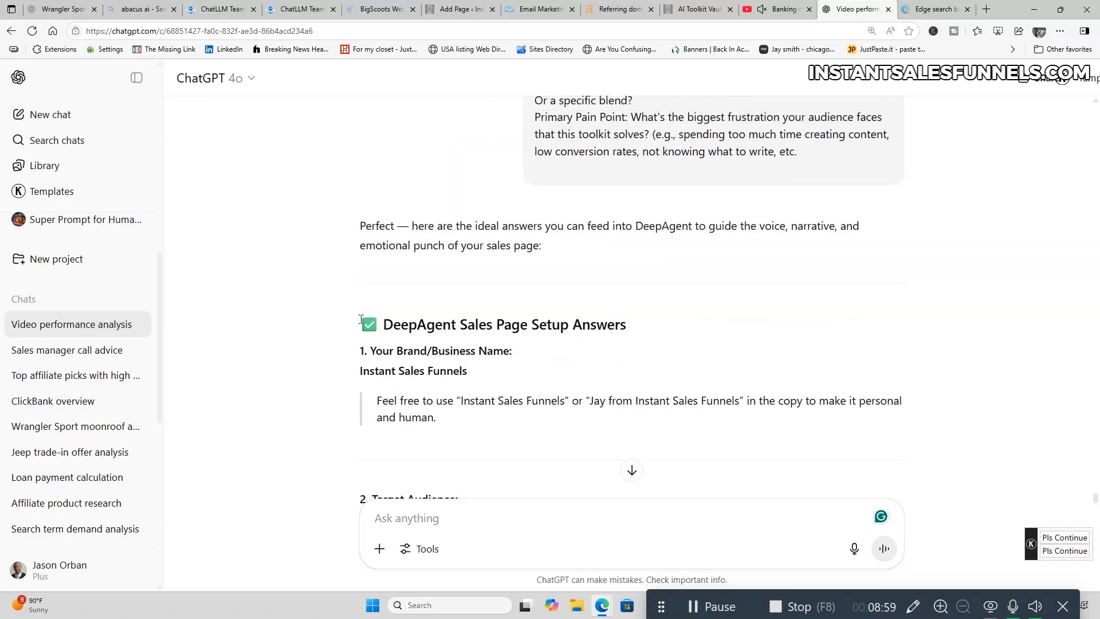
{"action": "left_click_drag", "start_coordinate": [361, 319], "coordinate": [554, 426]}
{"action": "scroll", "coordinate": [538, 393], "scroll_direction": "down", "scroll_amount": 10}
{"action": "scroll", "coordinate": [542, 396], "scroll_direction": "down", "scroll_amount": 5}
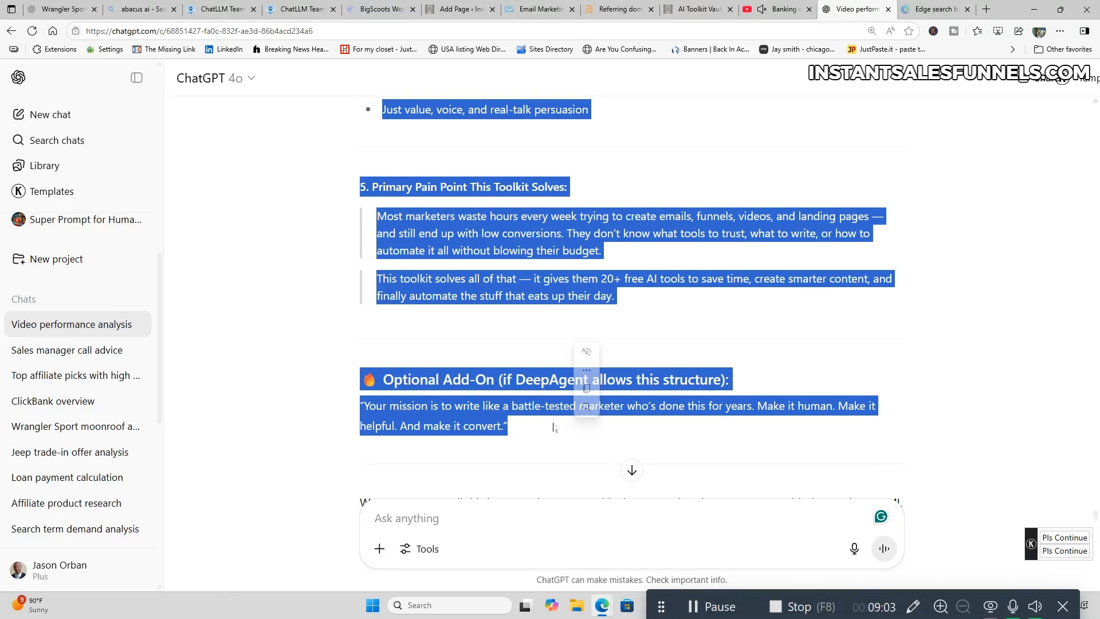
{"action": "right_click", "coordinate": [619, 206]}
{"action": "left_click", "coordinate": [622, 213]}
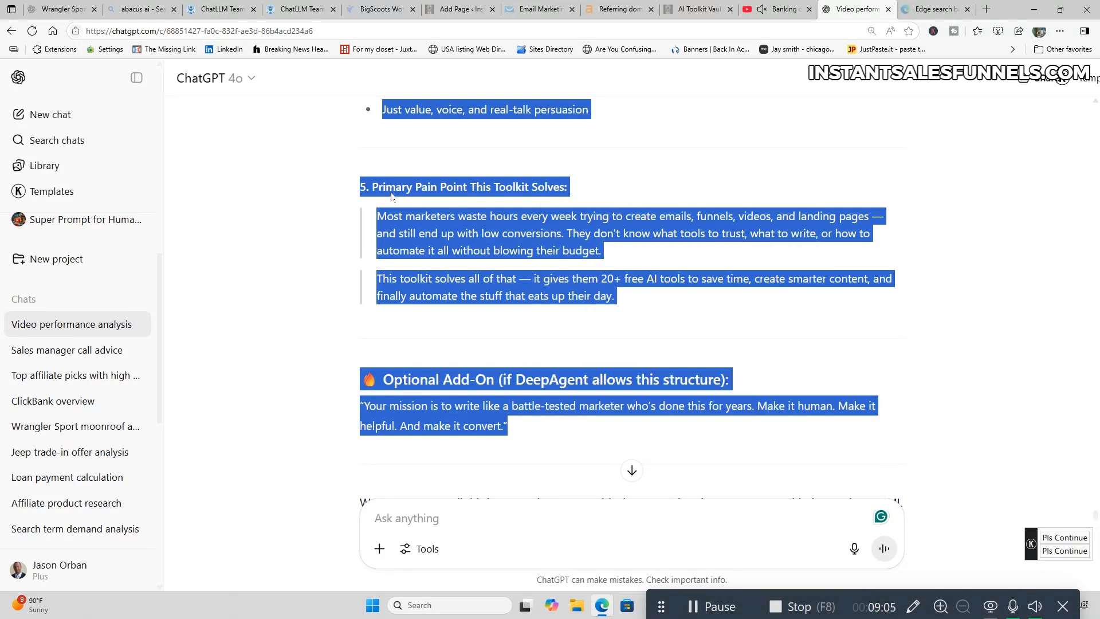
- Return to the DeepAgent task, paste the copied setup answers as the reply and submit them
{"action": "left_click", "coordinate": [304, 8]}
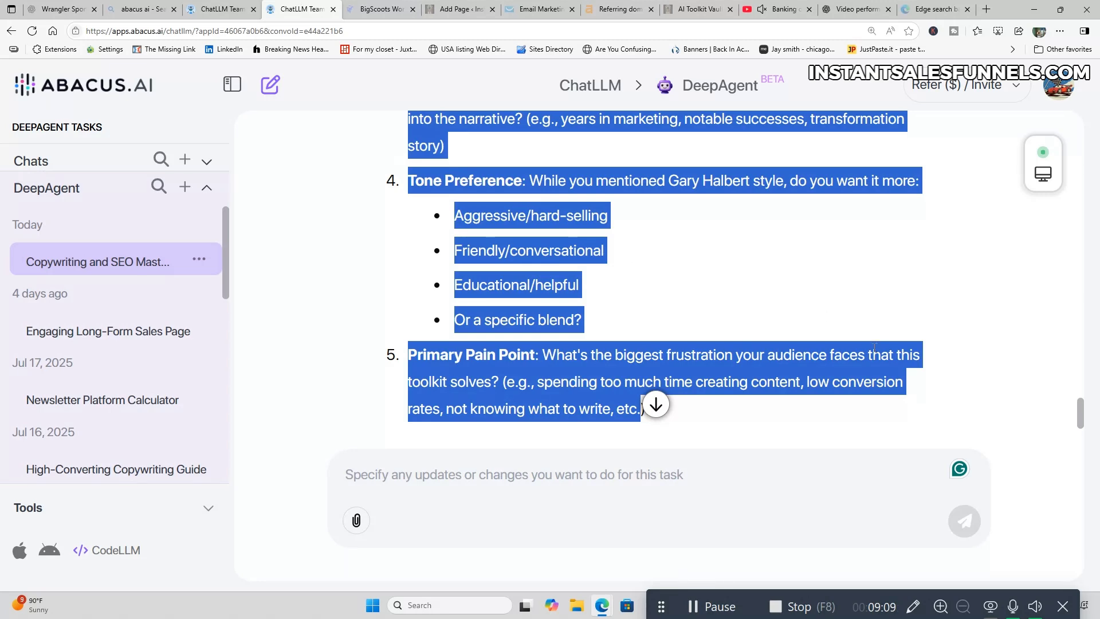
{"action": "left_click", "coordinate": [860, 424]}
{"action": "right_click", "coordinate": [451, 481]}
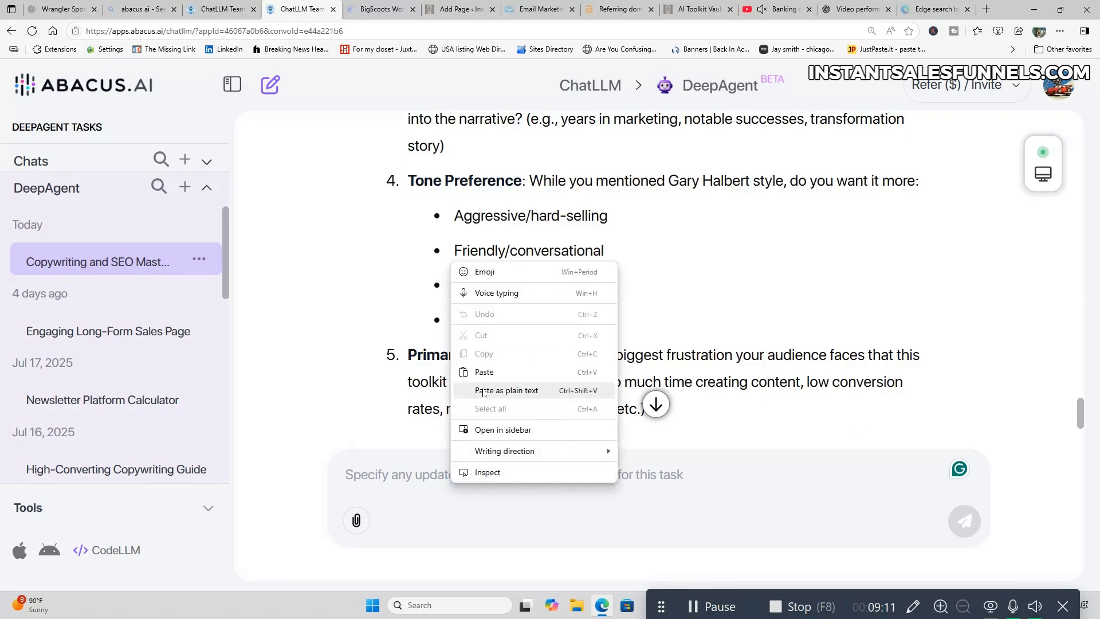
{"action": "left_click", "coordinate": [484, 373]}
{"action": "left_click", "coordinate": [964, 519]}
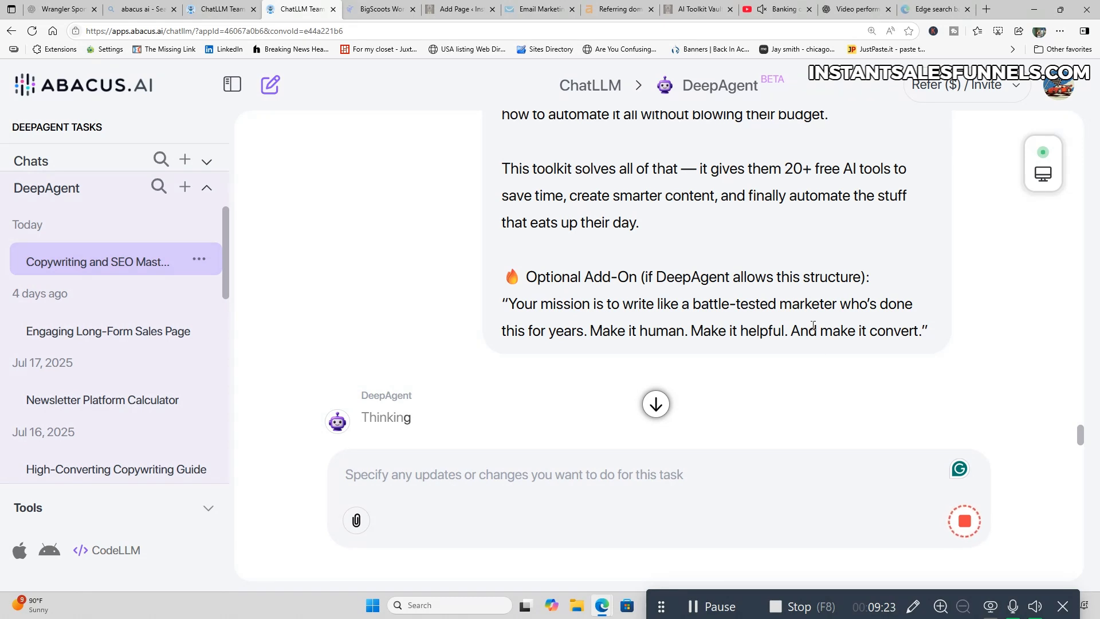
- Copy the complete HTML code of the 3,000+ word sales page from DeepAgent's finished response
{"action": "scroll", "coordinate": [813, 325], "scroll_direction": "down", "scroll_amount": 1}
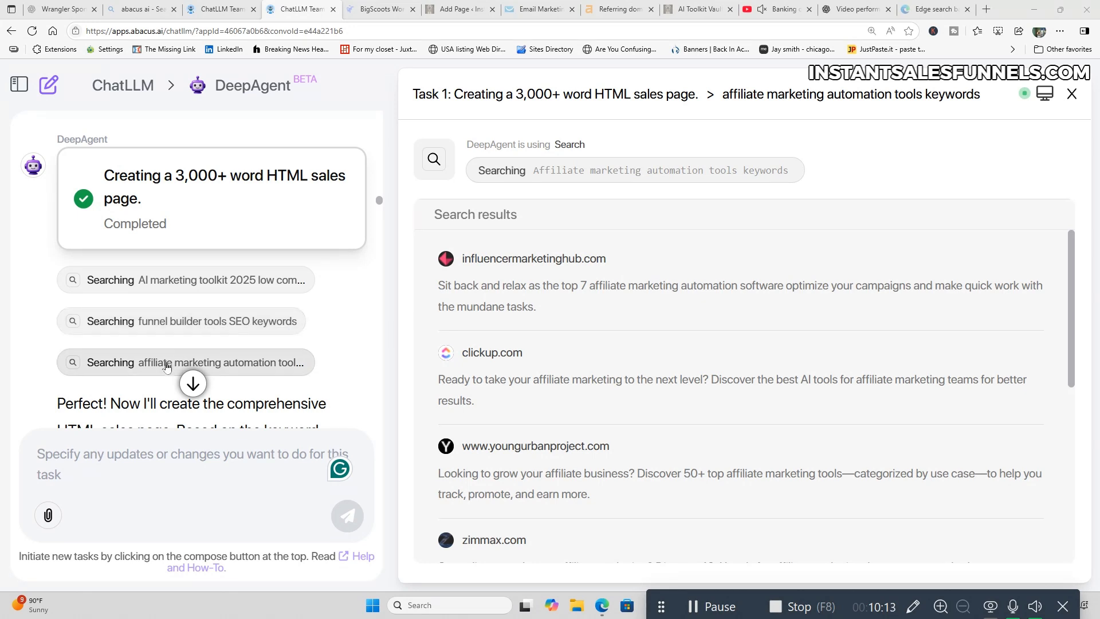
{"action": "scroll", "coordinate": [345, 327], "scroll_direction": "down", "scroll_amount": 2}
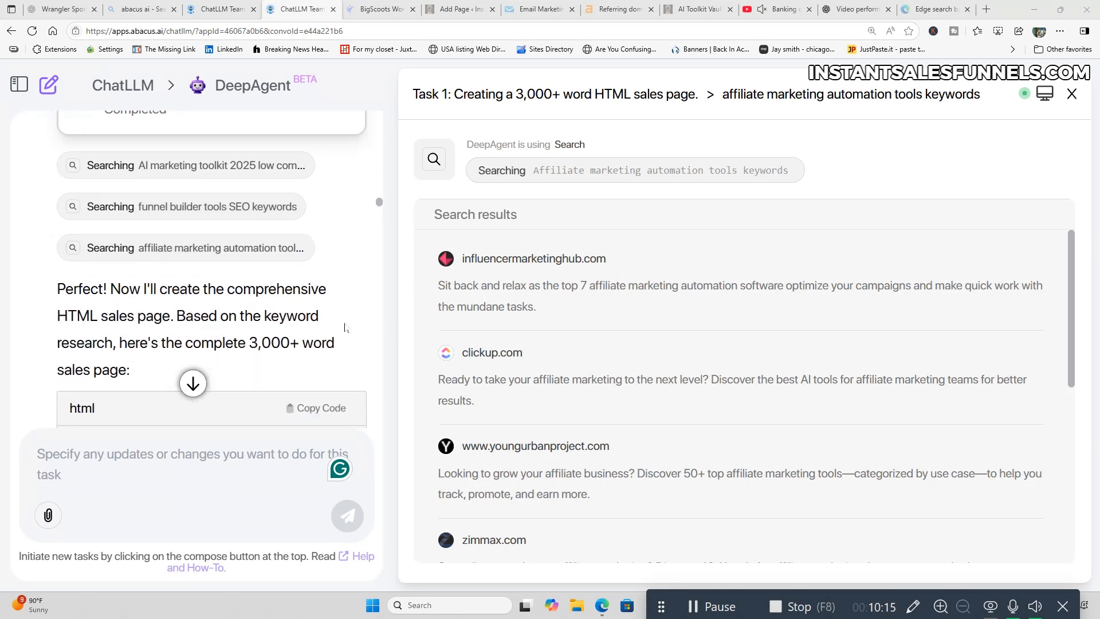
{"action": "scroll", "coordinate": [346, 328], "scroll_direction": "down", "scroll_amount": 1}
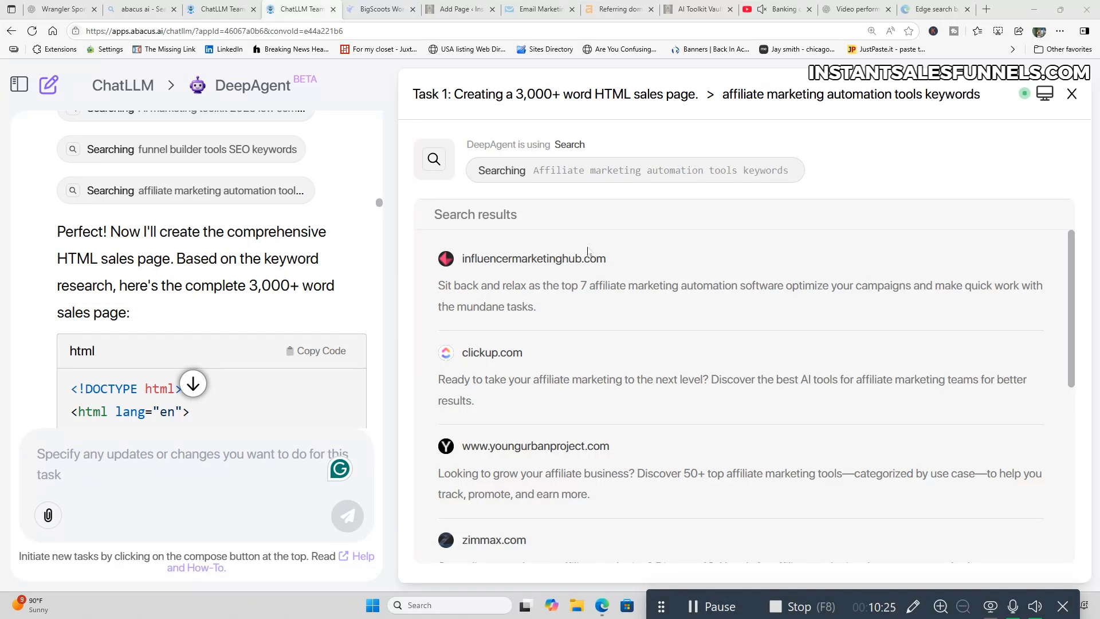
{"action": "left_click", "coordinate": [318, 353]}
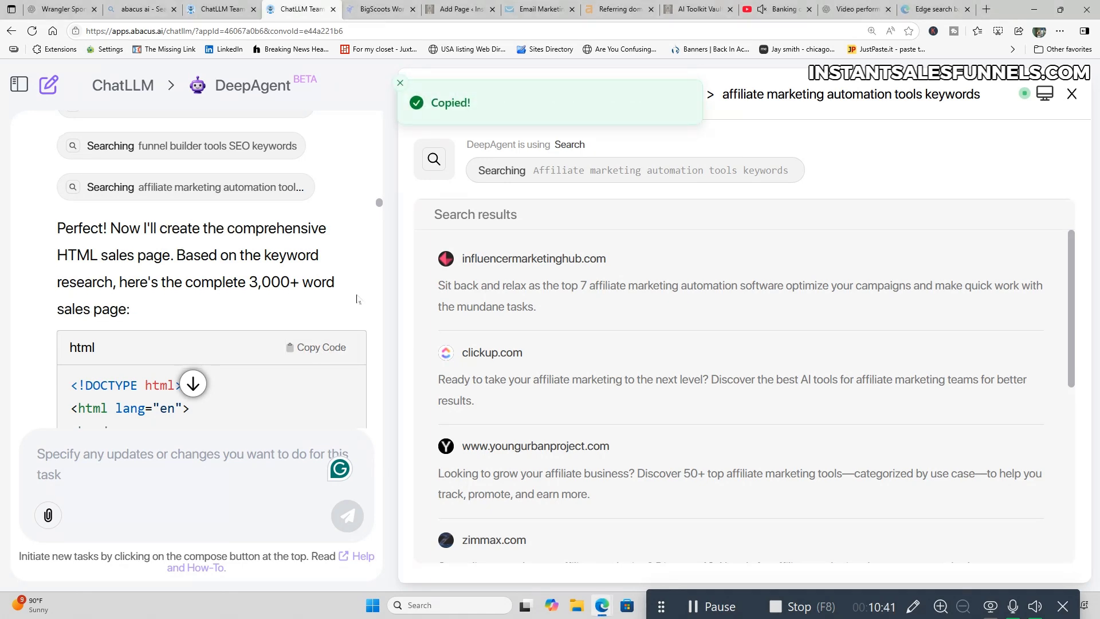
- Review DeepAgent's finished response, from the HTML sales page code through the title suggestions, key features and credits used
{"action": "scroll", "coordinate": [354, 299], "scroll_direction": "down", "scroll_amount": 15}
{"action": "scroll", "coordinate": [351, 301], "scroll_direction": "down", "scroll_amount": 15}
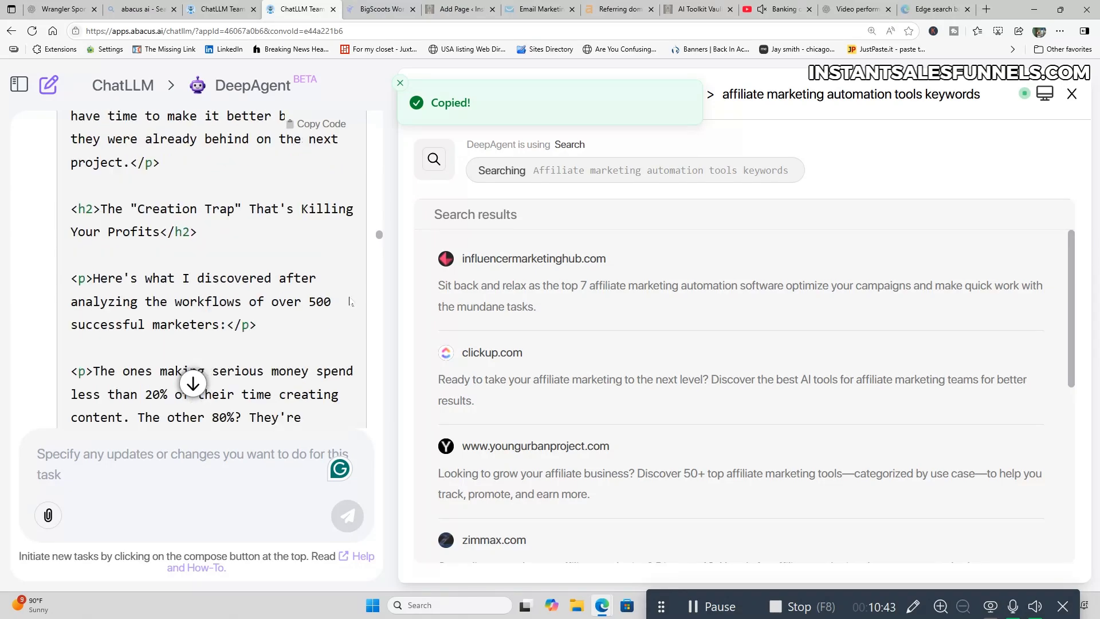
{"action": "scroll", "coordinate": [349, 301], "scroll_direction": "down", "scroll_amount": 15}
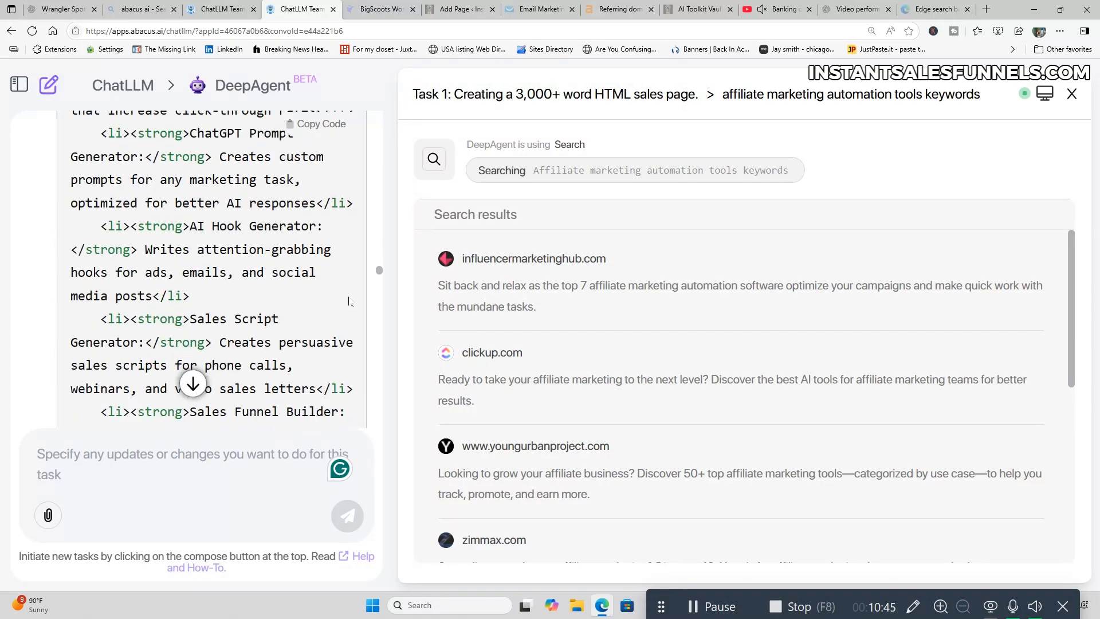
{"action": "scroll", "coordinate": [350, 301], "scroll_direction": "down", "scroll_amount": 15}
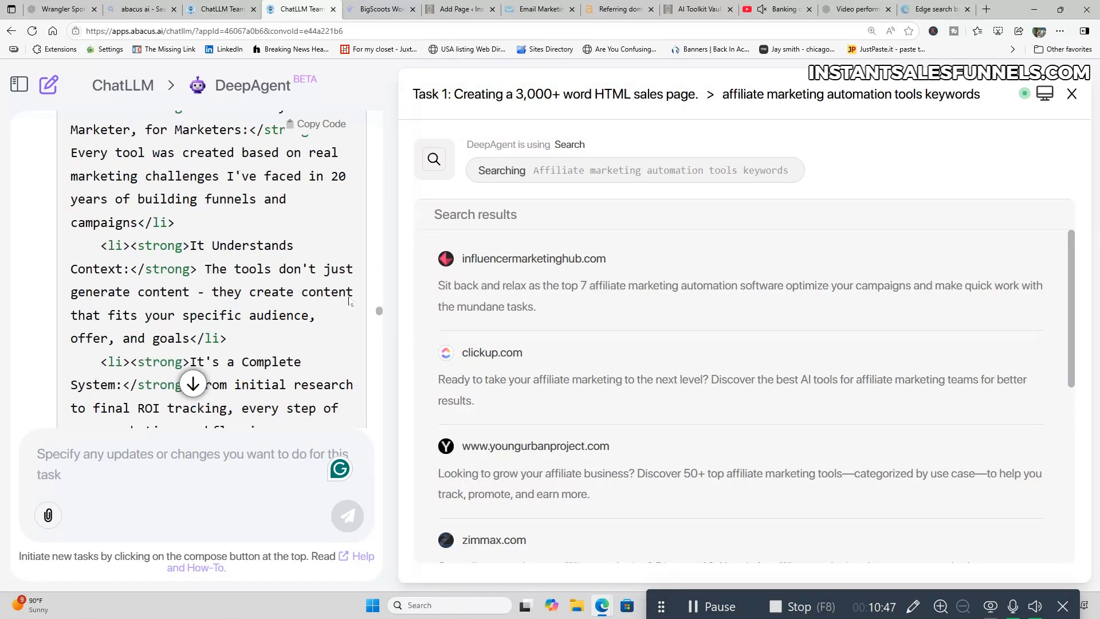
{"action": "scroll", "coordinate": [349, 301], "scroll_direction": "down", "scroll_amount": 15}
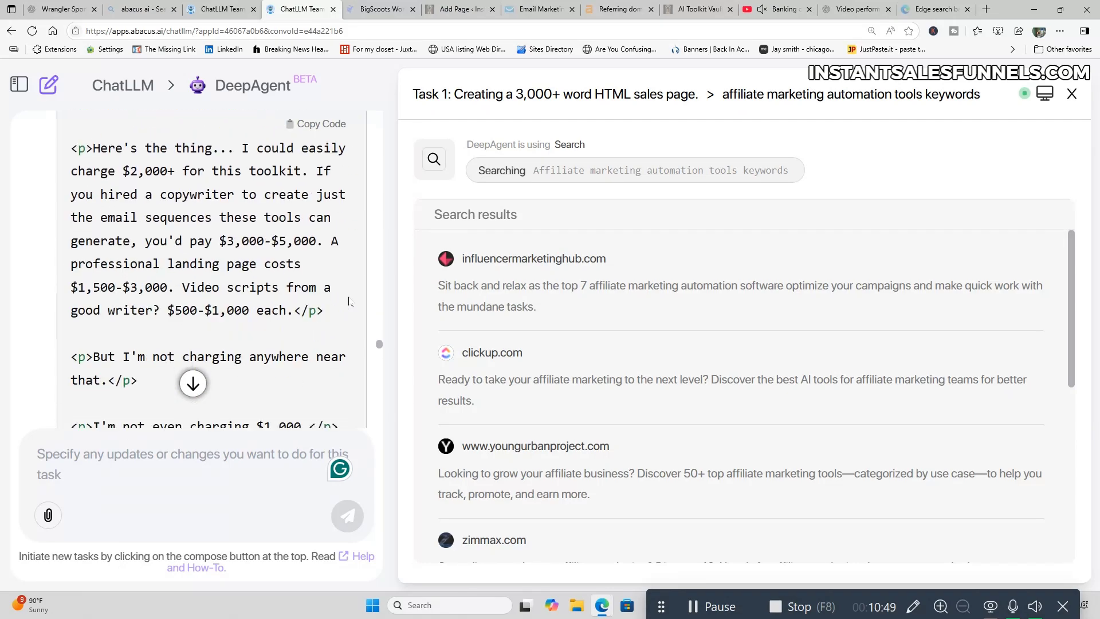
{"action": "scroll", "coordinate": [350, 301], "scroll_direction": "down", "scroll_amount": 15}
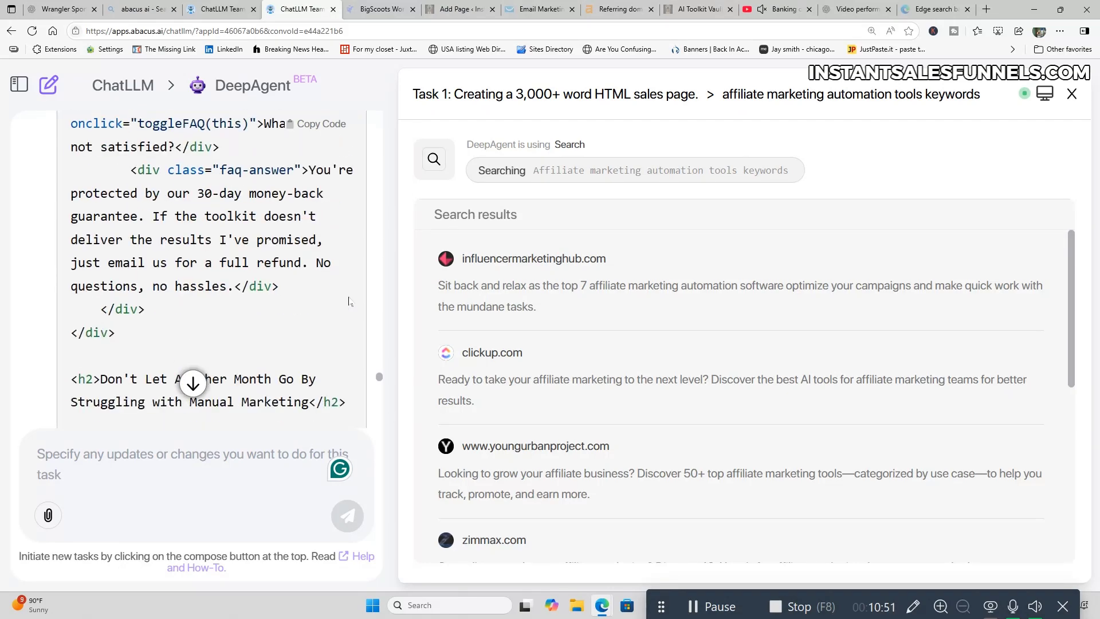
{"action": "scroll", "coordinate": [350, 301], "scroll_direction": "down", "scroll_amount": 10}
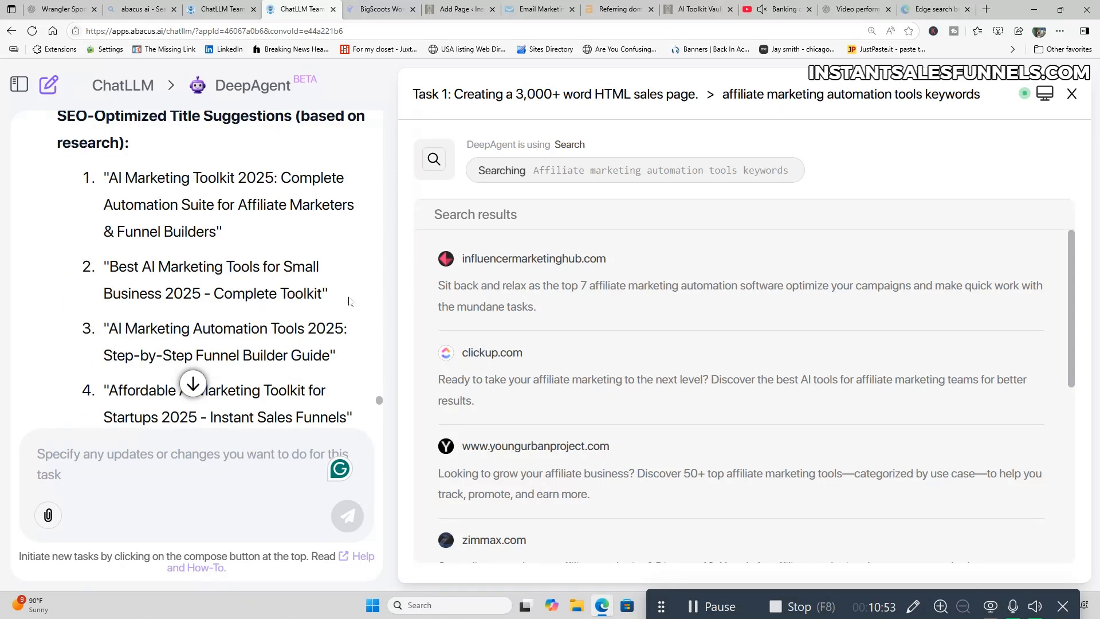
{"action": "scroll", "coordinate": [350, 301], "scroll_direction": "up", "scroll_amount": 2}
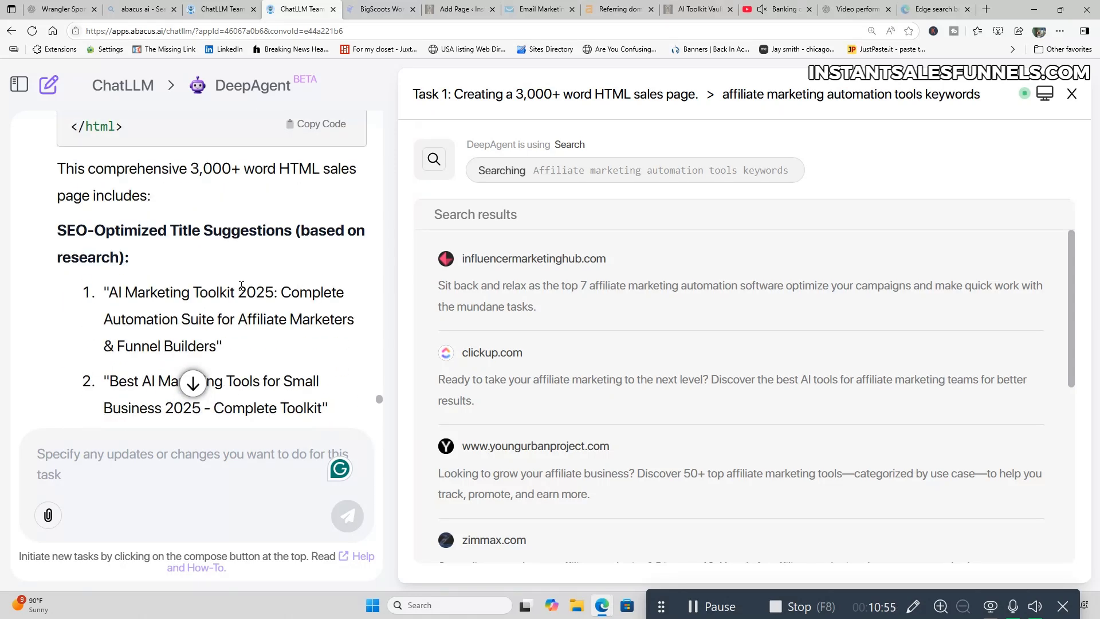
{"action": "scroll", "coordinate": [293, 328], "scroll_direction": "down", "scroll_amount": 3}
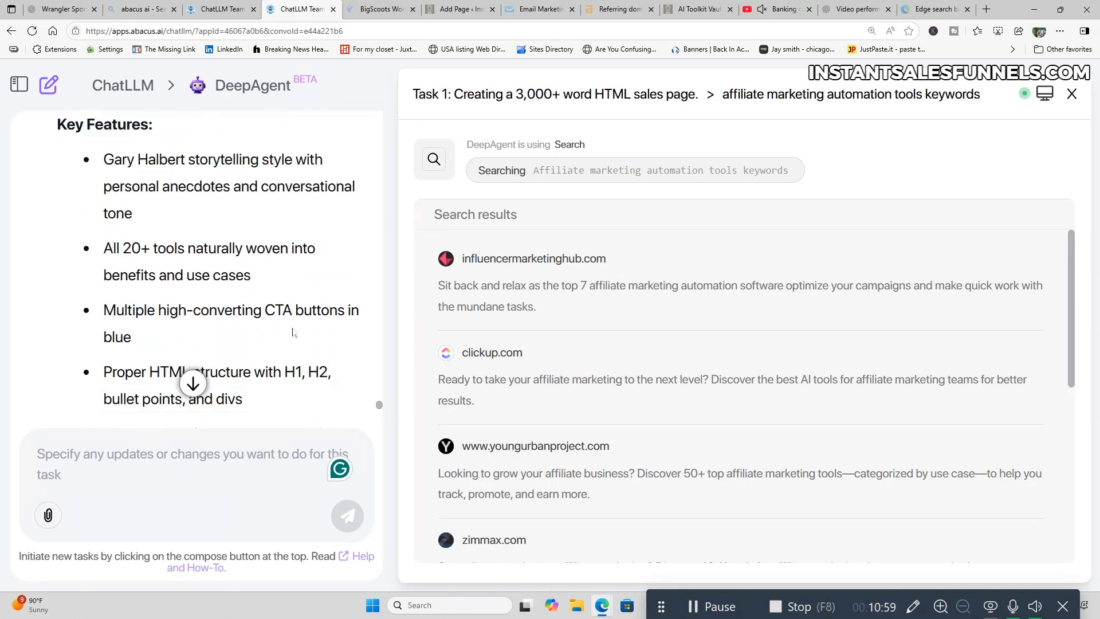
{"action": "scroll", "coordinate": [293, 331], "scroll_direction": "down", "scroll_amount": 5}
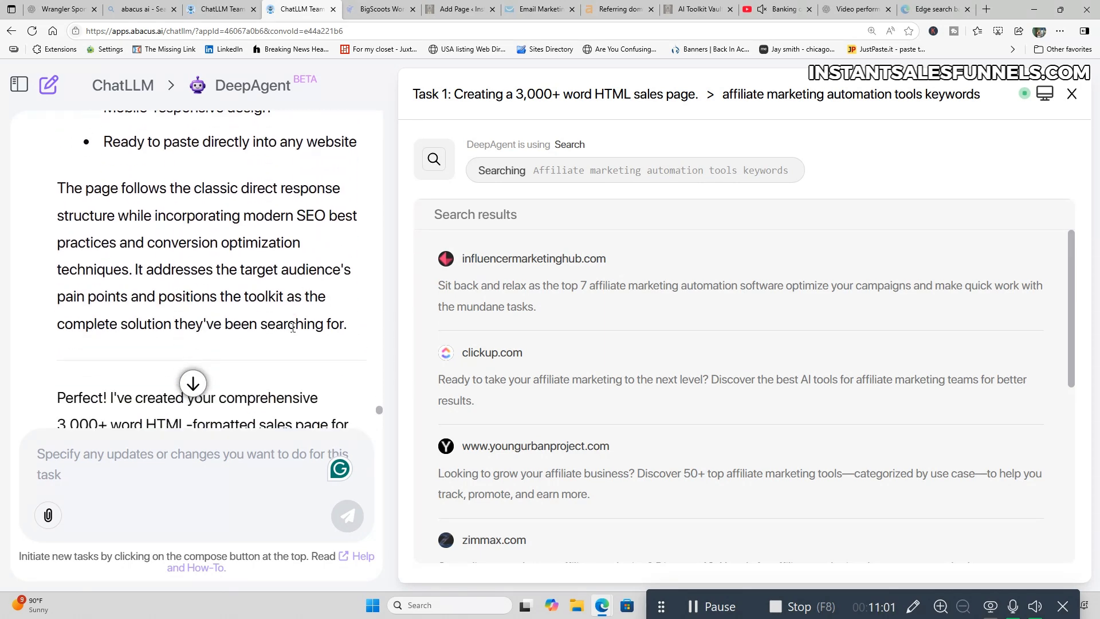
{"action": "scroll", "coordinate": [293, 328], "scroll_direction": "down", "scroll_amount": 5}
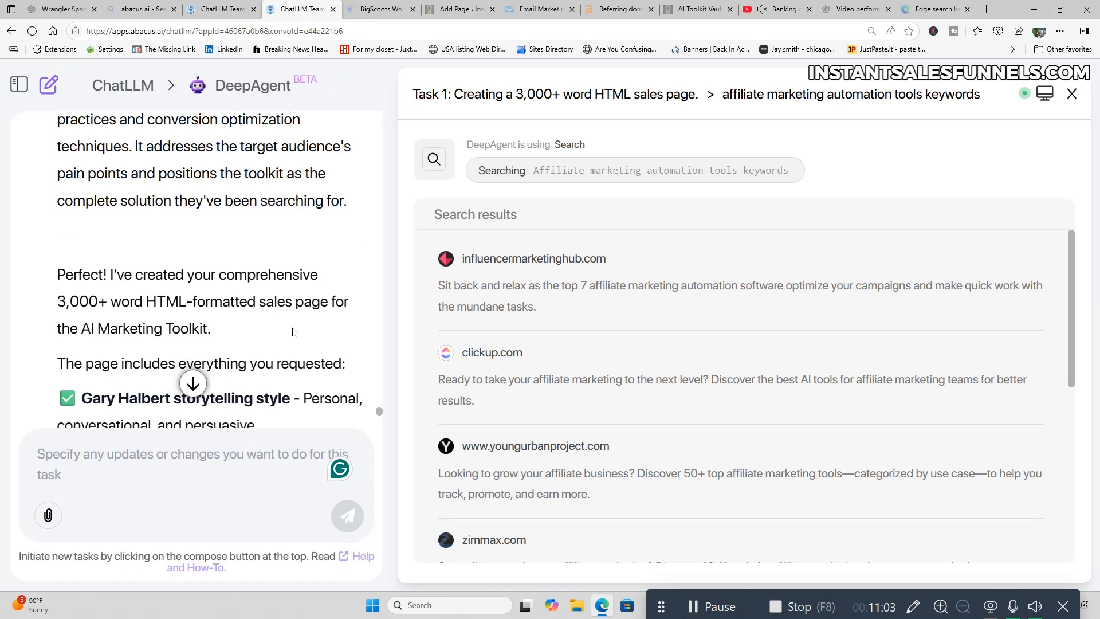
{"action": "scroll", "coordinate": [293, 332], "scroll_direction": "down", "scroll_amount": 10}
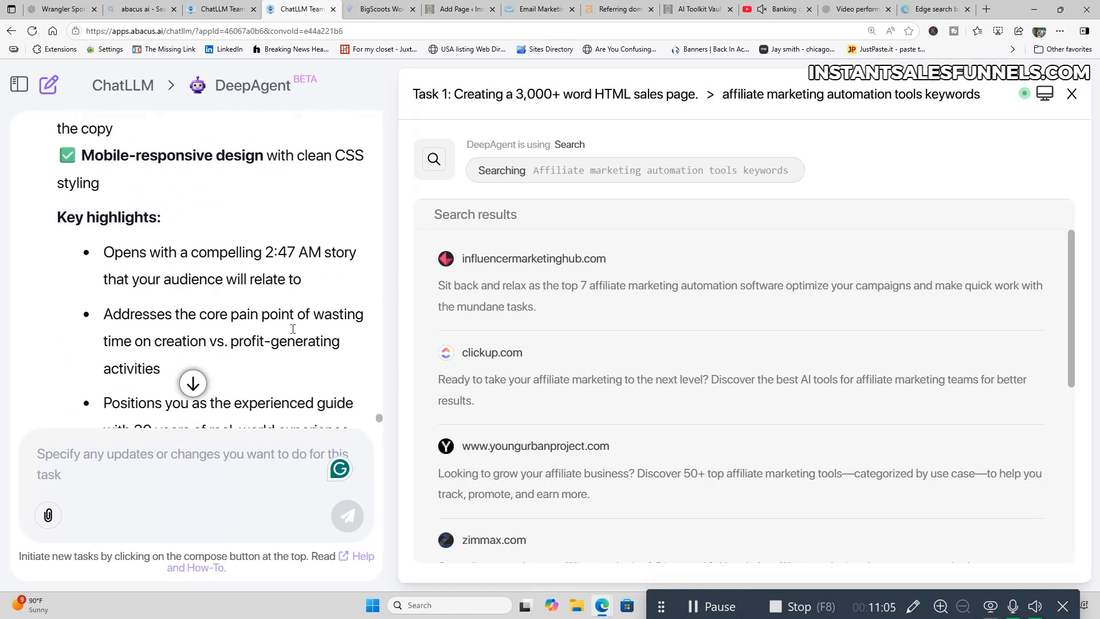
{"action": "scroll", "coordinate": [293, 332], "scroll_direction": "down", "scroll_amount": 7}
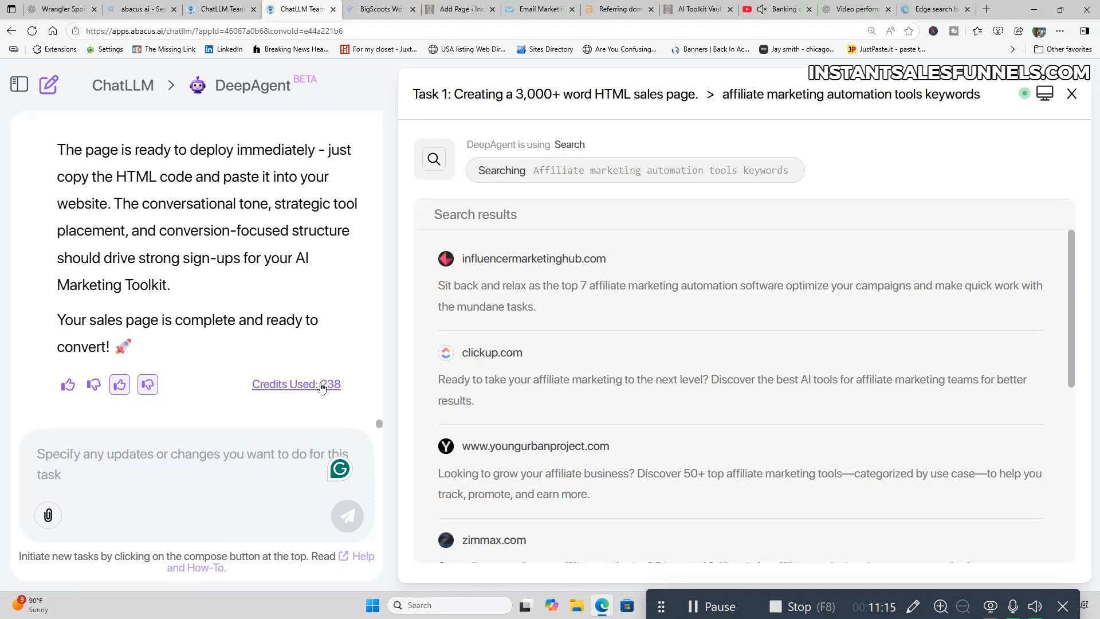
- Switch to the new WordPress page, add a Custom HTML block and paste the copied sales page code into it
{"action": "left_click", "coordinate": [464, 10]}
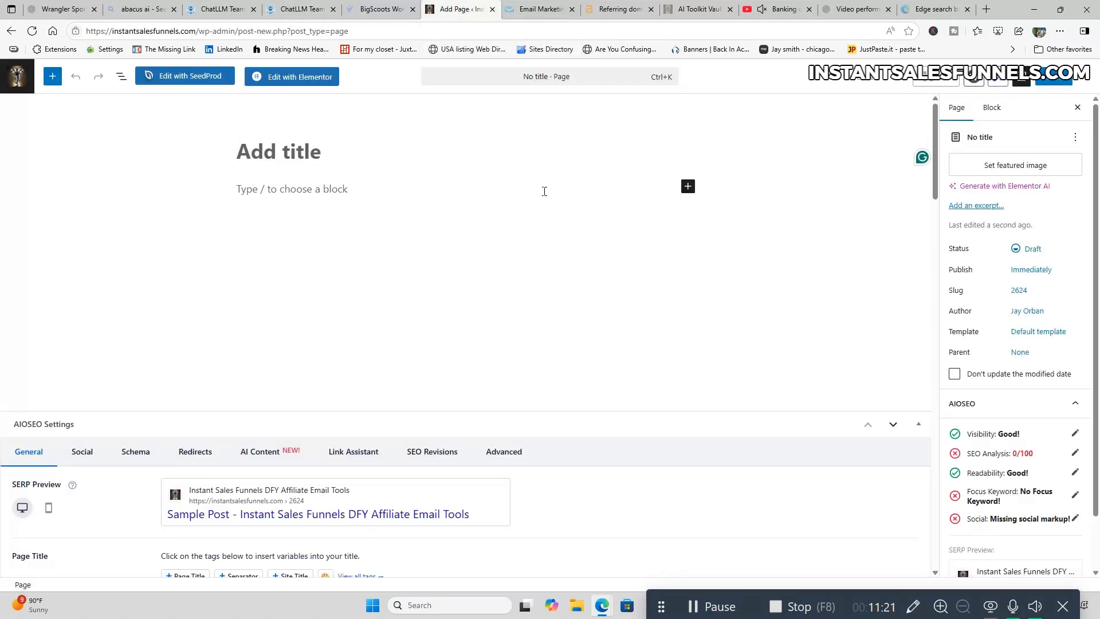
{"action": "left_click", "coordinate": [688, 187]}
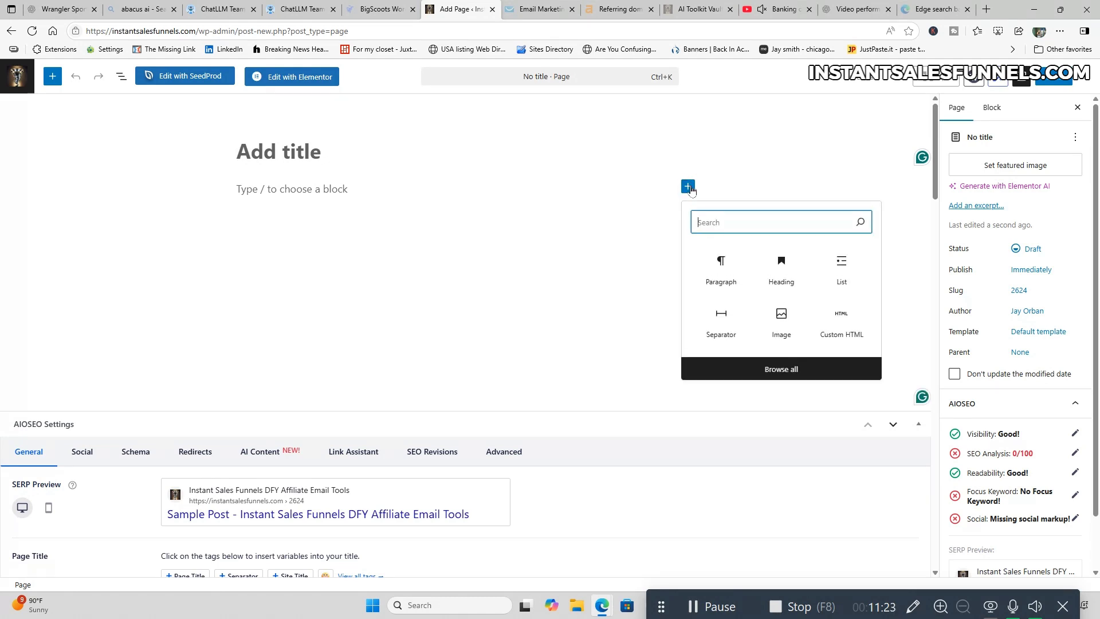
{"action": "left_click", "coordinate": [838, 331]}
{"action": "right_click", "coordinate": [270, 196]}
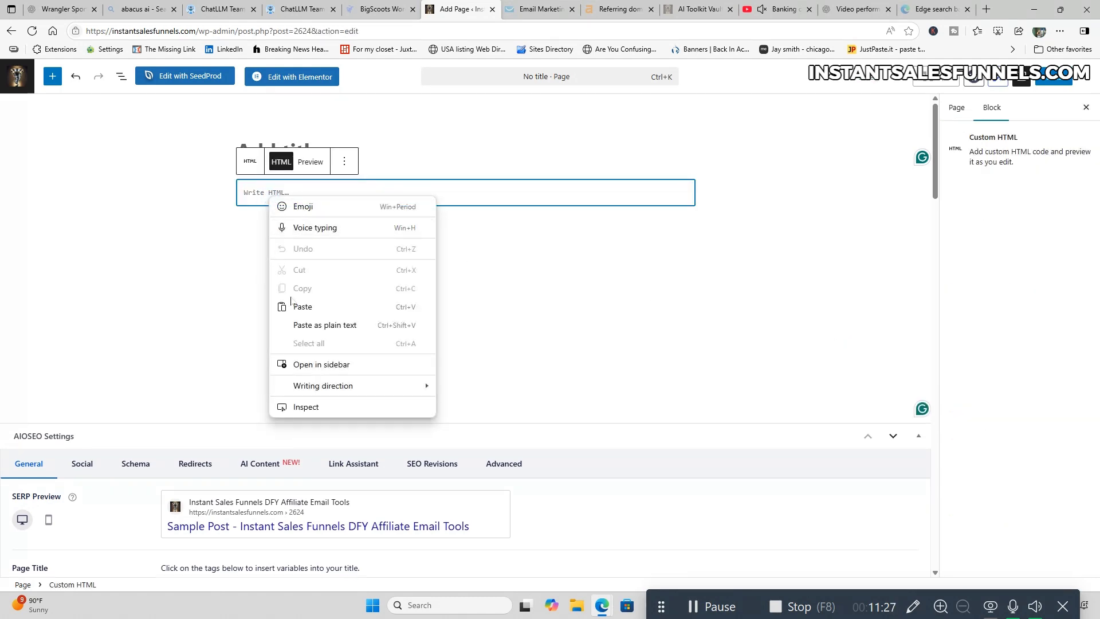
{"action": "left_click", "coordinate": [289, 301]}
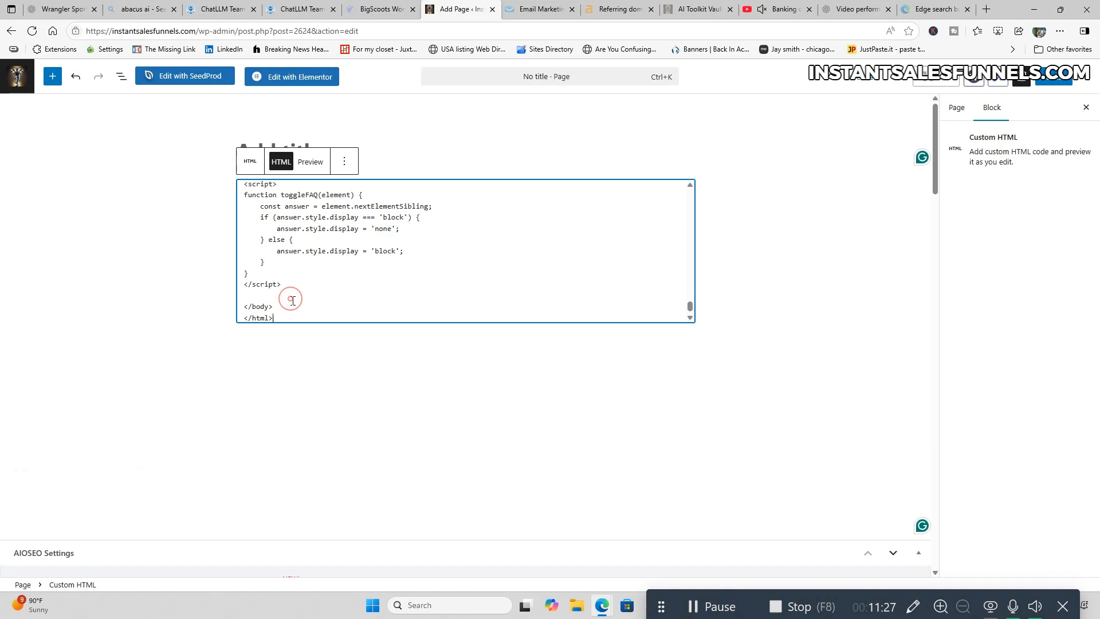
- Preview the Custom HTML block and examine the rendered sales page from the headline to the closing P.P.S. and back
{"action": "left_click", "coordinate": [311, 162]}
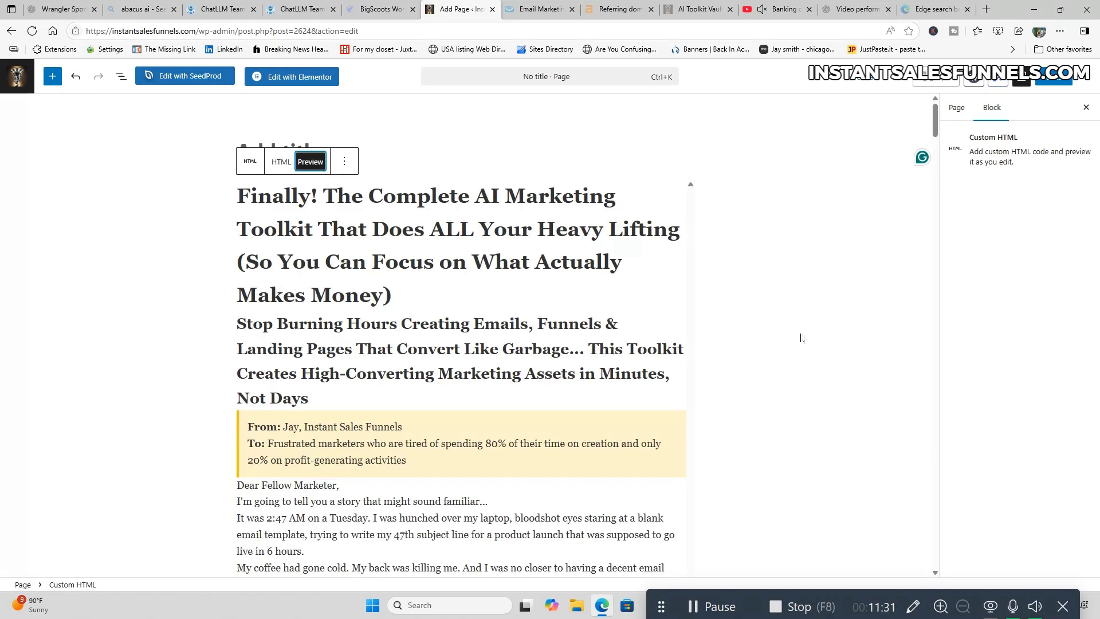
{"action": "scroll", "coordinate": [801, 338], "scroll_direction": "down", "scroll_amount": 10}
{"action": "scroll", "coordinate": [801, 338], "scroll_direction": "down", "scroll_amount": 10}
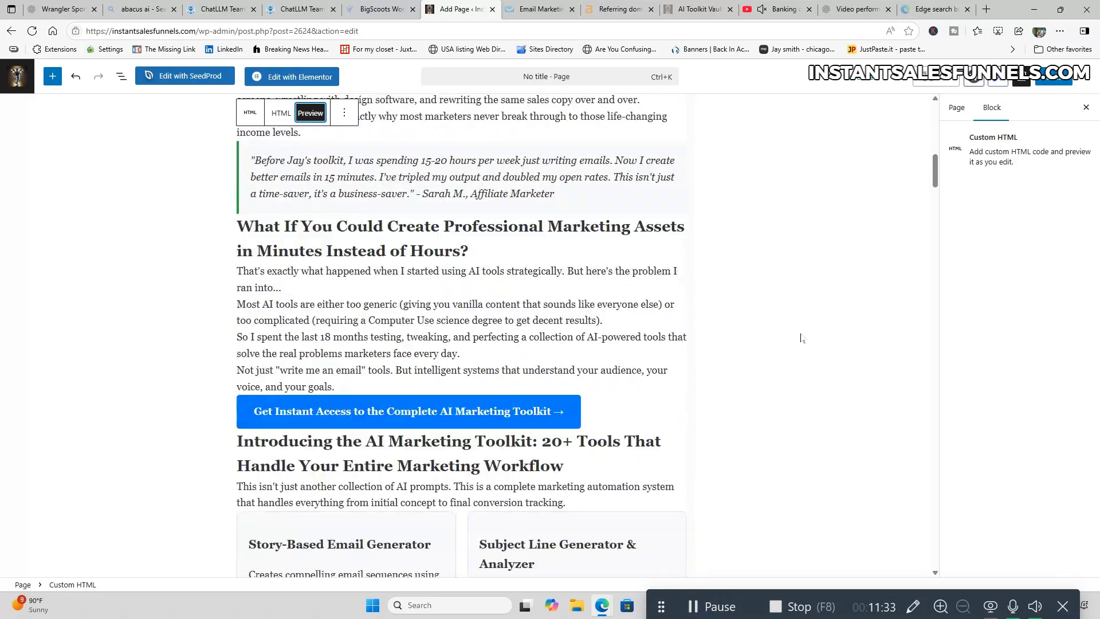
{"action": "scroll", "coordinate": [801, 338], "scroll_direction": "down", "scroll_amount": 10}
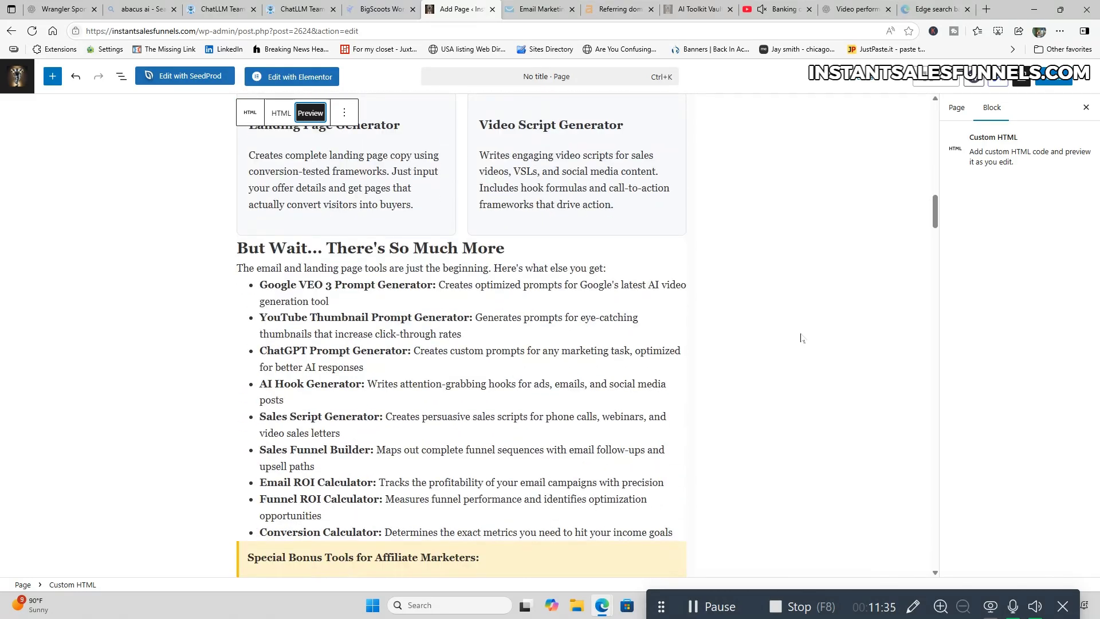
{"action": "scroll", "coordinate": [801, 338], "scroll_direction": "down", "scroll_amount": 5}
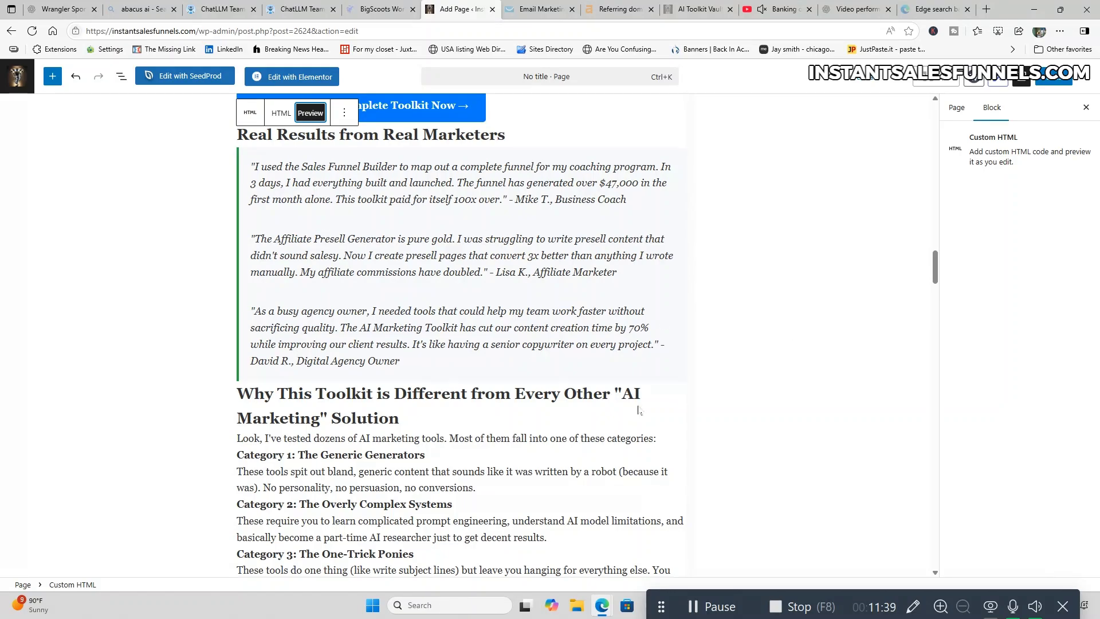
{"action": "scroll", "coordinate": [638, 406], "scroll_direction": "down", "scroll_amount": 11}
{"action": "scroll", "coordinate": [639, 406], "scroll_direction": "down", "scroll_amount": 11}
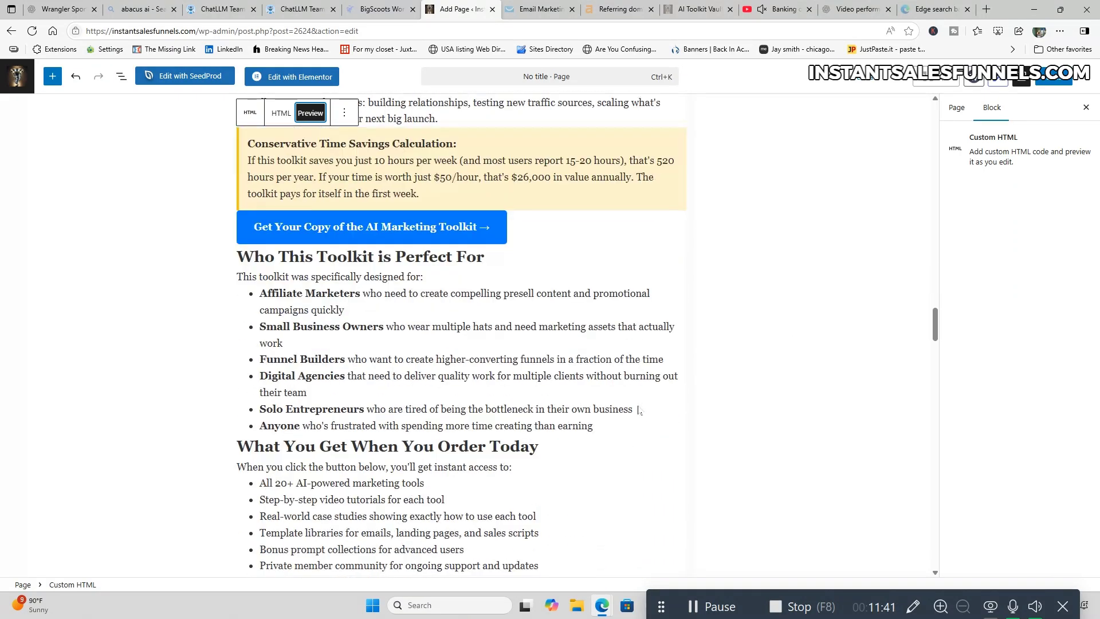
{"action": "scroll", "coordinate": [638, 410], "scroll_direction": "down", "scroll_amount": 4}
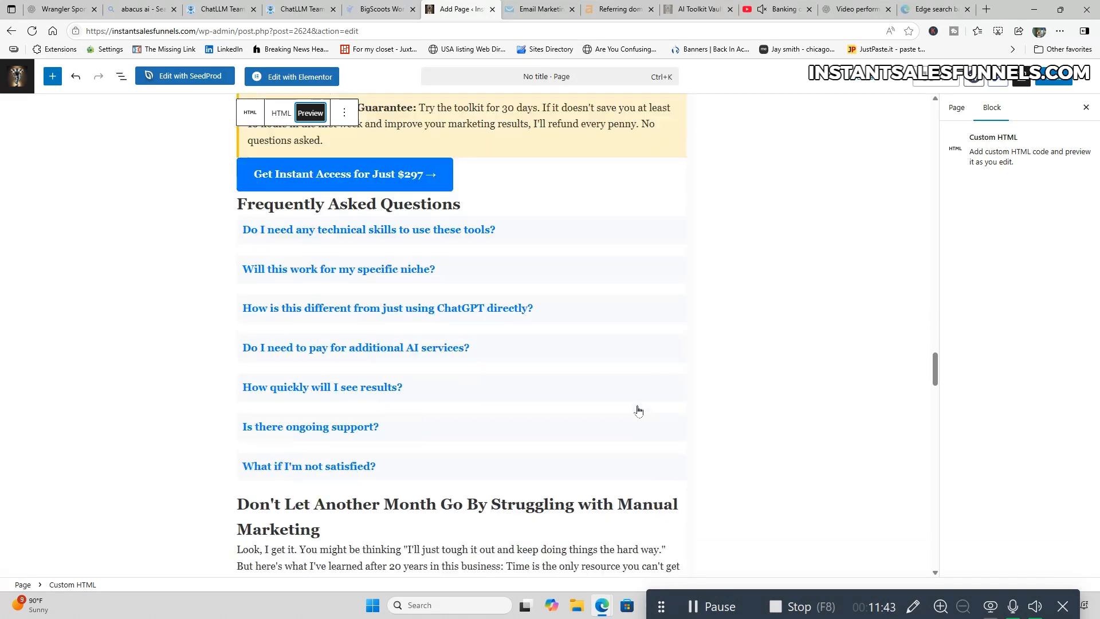
{"action": "scroll", "coordinate": [638, 405], "scroll_direction": "down", "scroll_amount": 6}
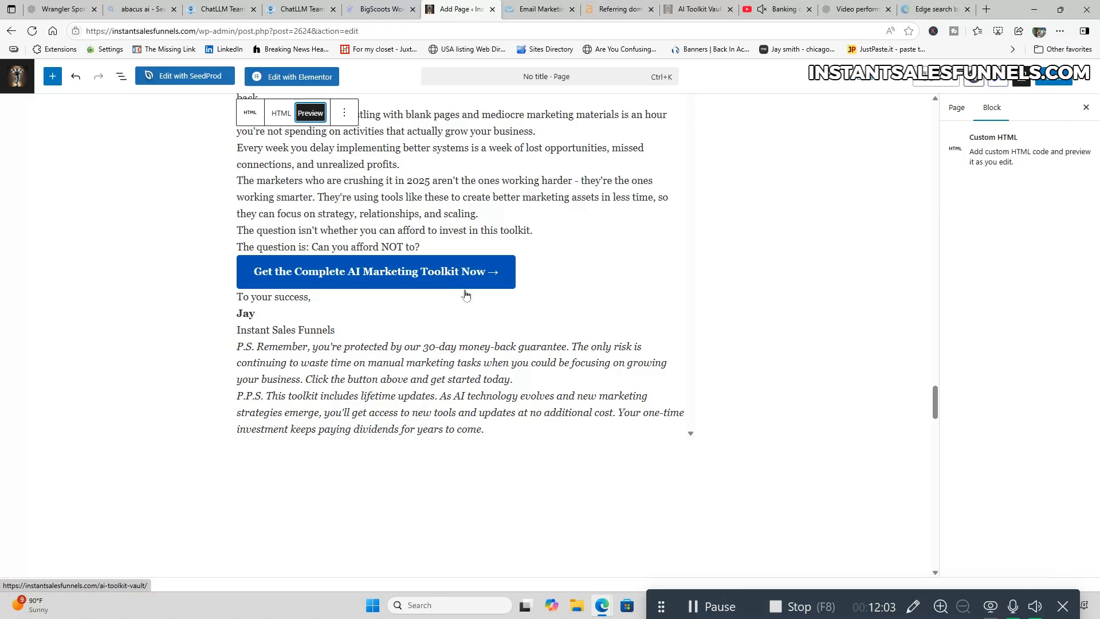
{"action": "scroll", "coordinate": [601, 354], "scroll_direction": "up", "scroll_amount": 8}
{"action": "scroll", "coordinate": [601, 354], "scroll_direction": "up", "scroll_amount": 15}
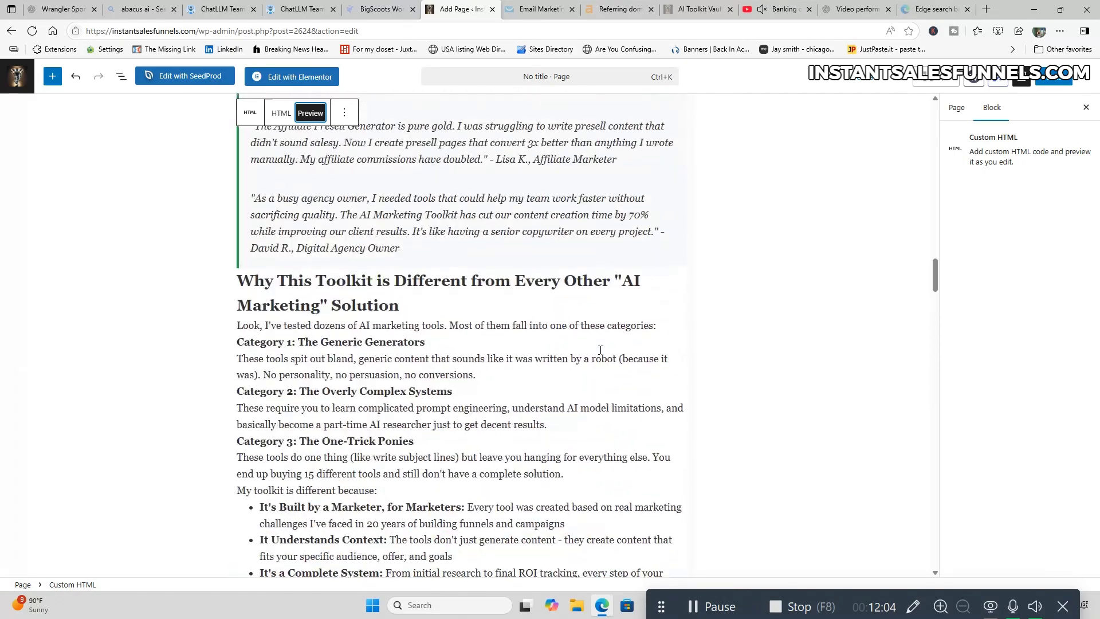
{"action": "scroll", "coordinate": [603, 357], "scroll_direction": "up", "scroll_amount": 8}
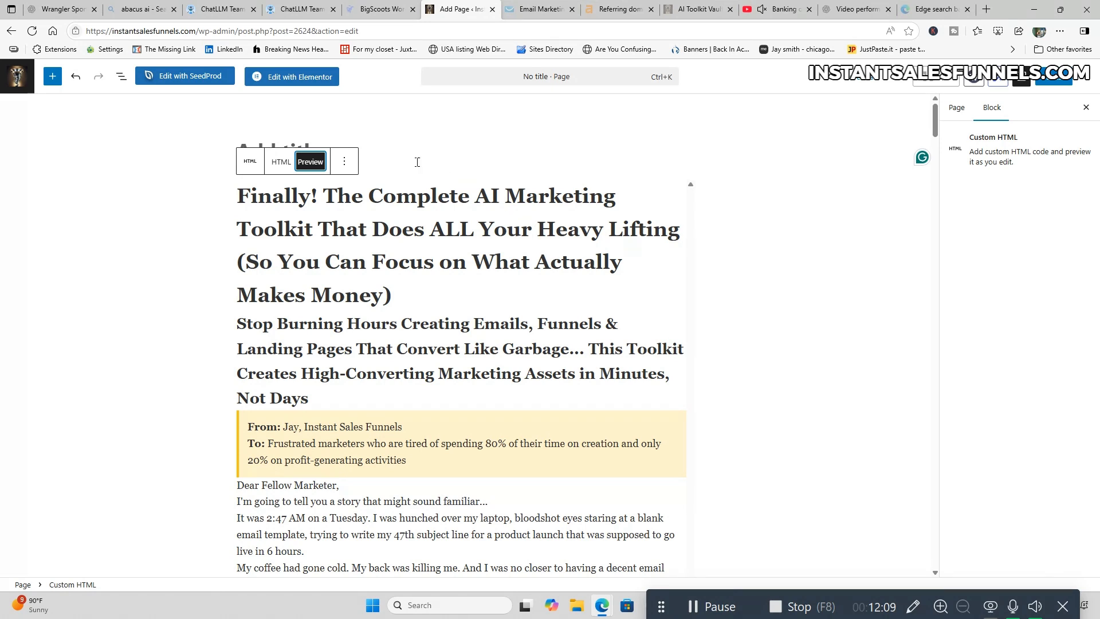
- Copy the YouTube title "How to Use DeepAgent (Abacus AI) to Build & Embed a Sales Page on WordPress [Part 2 Demo]" from the ChatGPT conversation
{"action": "left_click", "coordinate": [403, 149]}
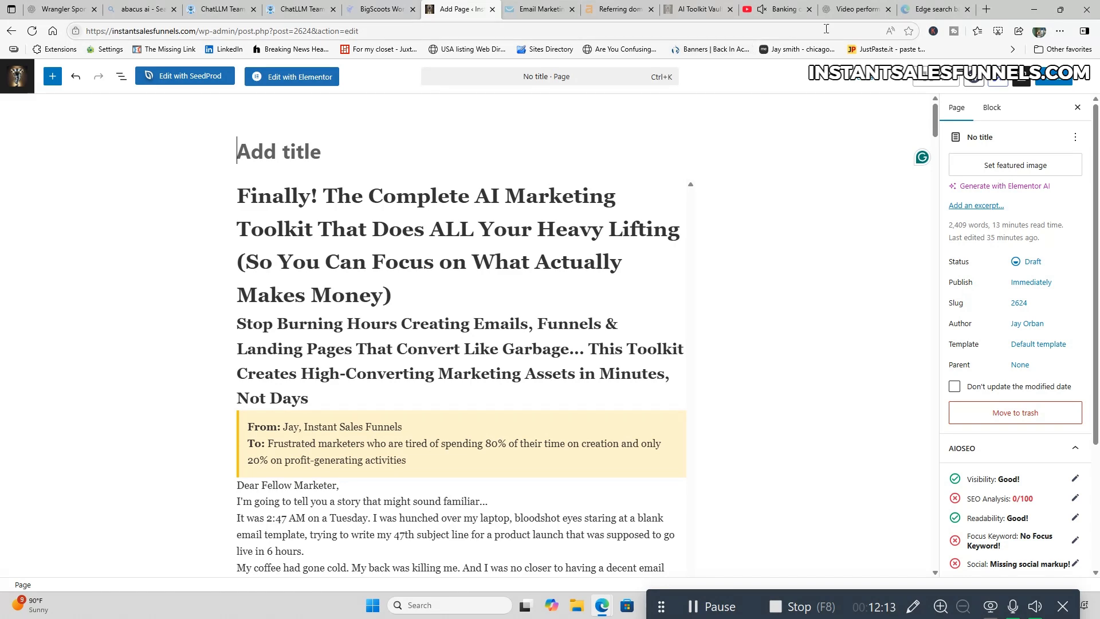
{"action": "left_click", "coordinate": [856, 9]}
{"action": "scroll", "coordinate": [781, 330], "scroll_direction": "up", "scroll_amount": 4}
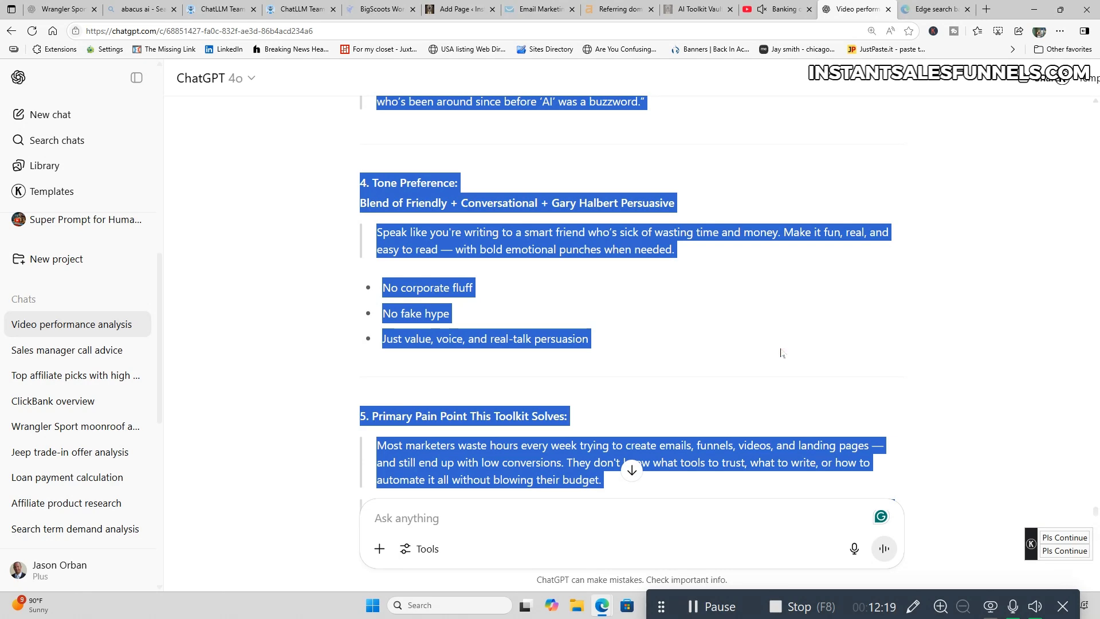
{"action": "scroll", "coordinate": [781, 352], "scroll_direction": "up", "scroll_amount": 4}
{"action": "scroll", "coordinate": [781, 352], "scroll_direction": "up", "scroll_amount": 14}
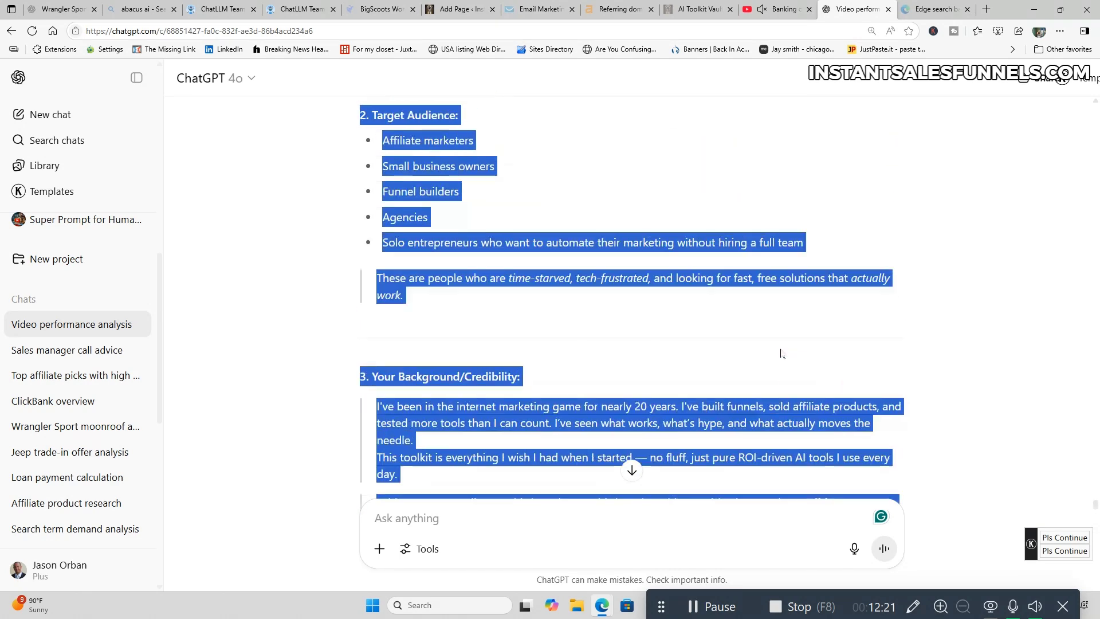
{"action": "scroll", "coordinate": [781, 352], "scroll_direction": "up", "scroll_amount": 15}
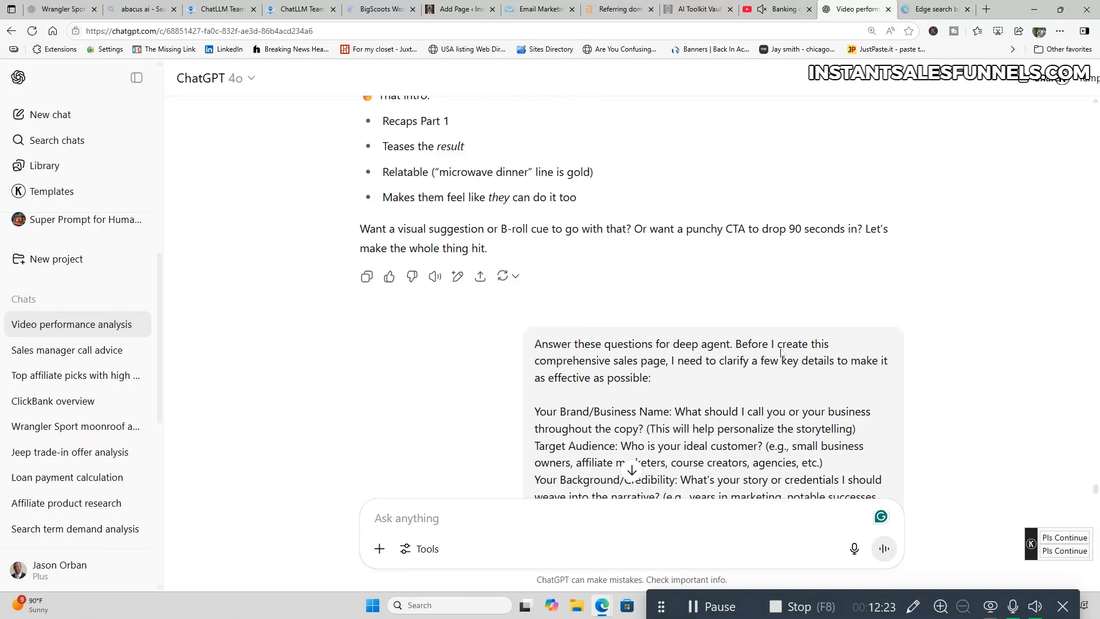
{"action": "scroll", "coordinate": [781, 354], "scroll_direction": "up", "scroll_amount": 13}
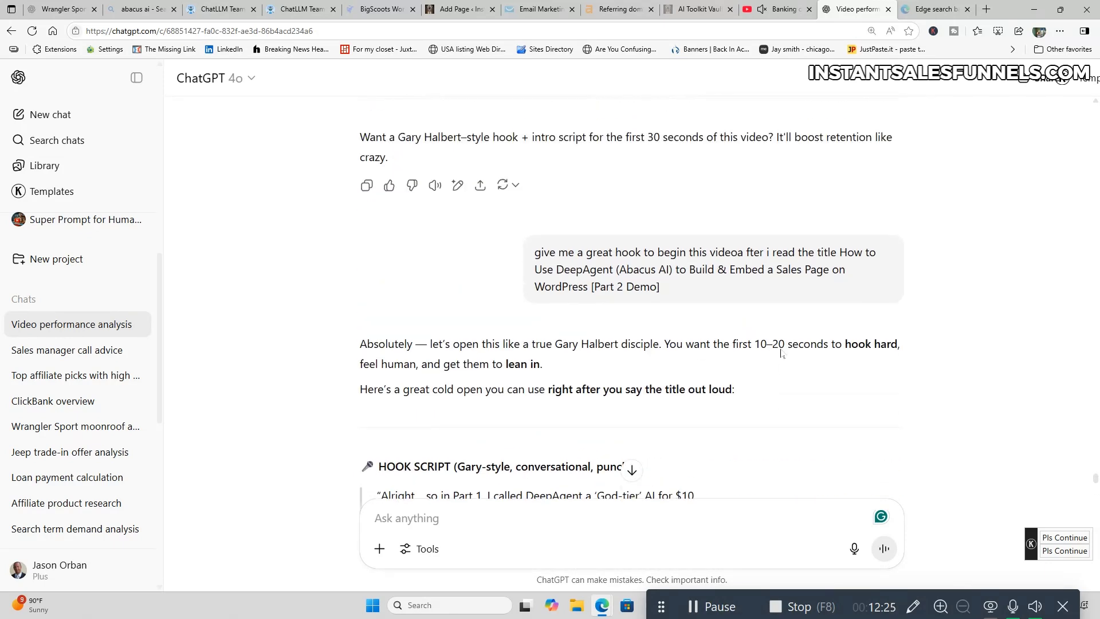
{"action": "scroll", "coordinate": [780, 354], "scroll_direction": "up", "scroll_amount": 14}
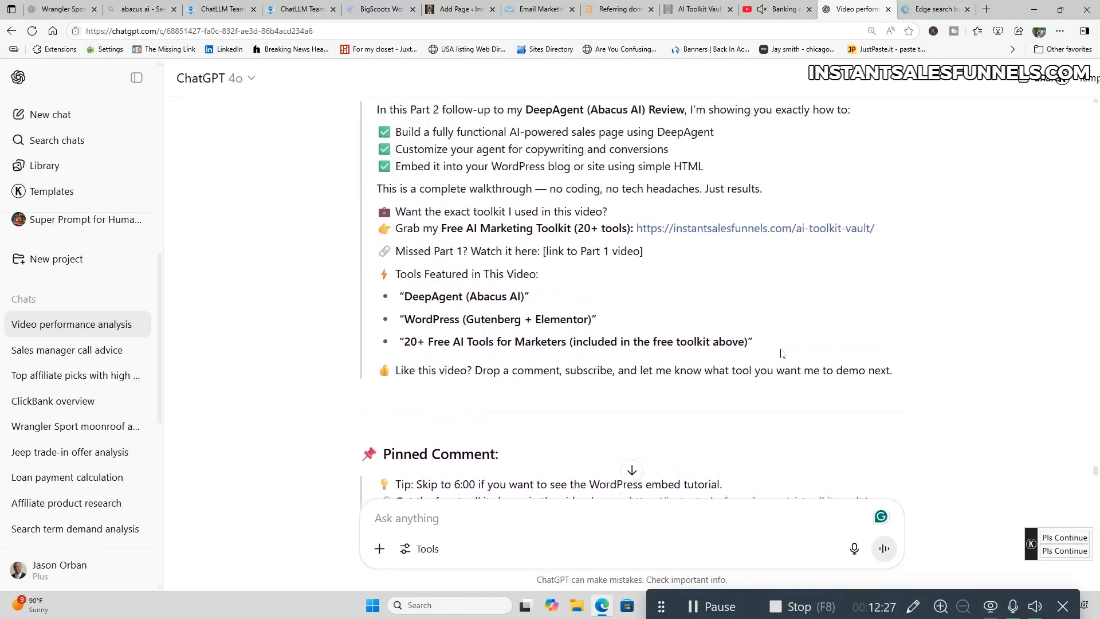
{"action": "scroll", "coordinate": [781, 354], "scroll_direction": "down", "scroll_amount": 3}
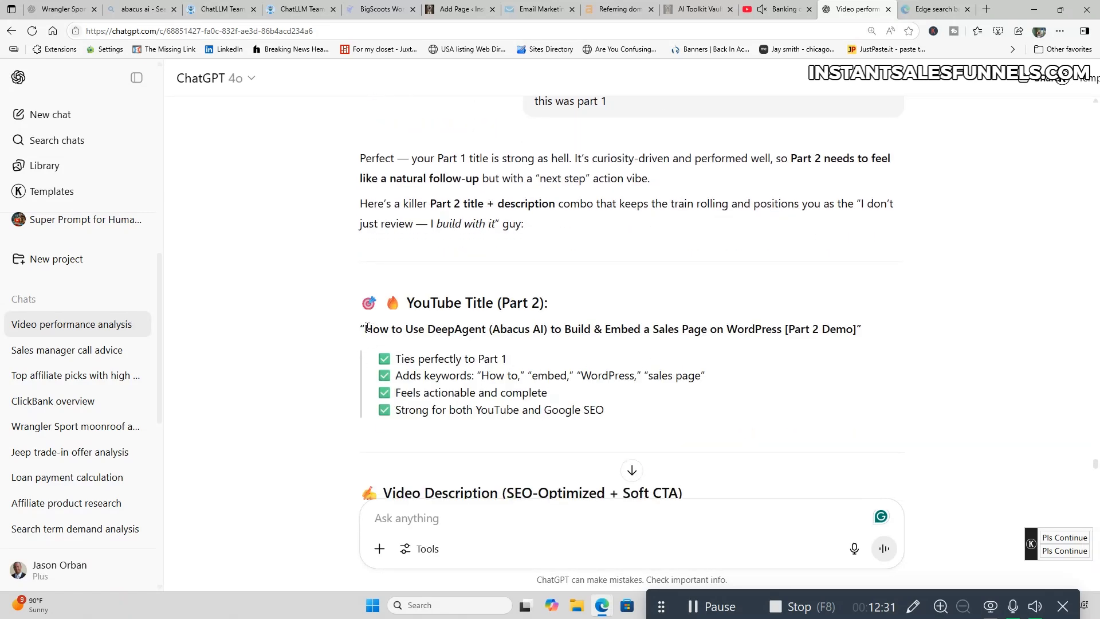
{"action": "left_click_drag", "start_coordinate": [364, 326], "coordinate": [860, 330]}
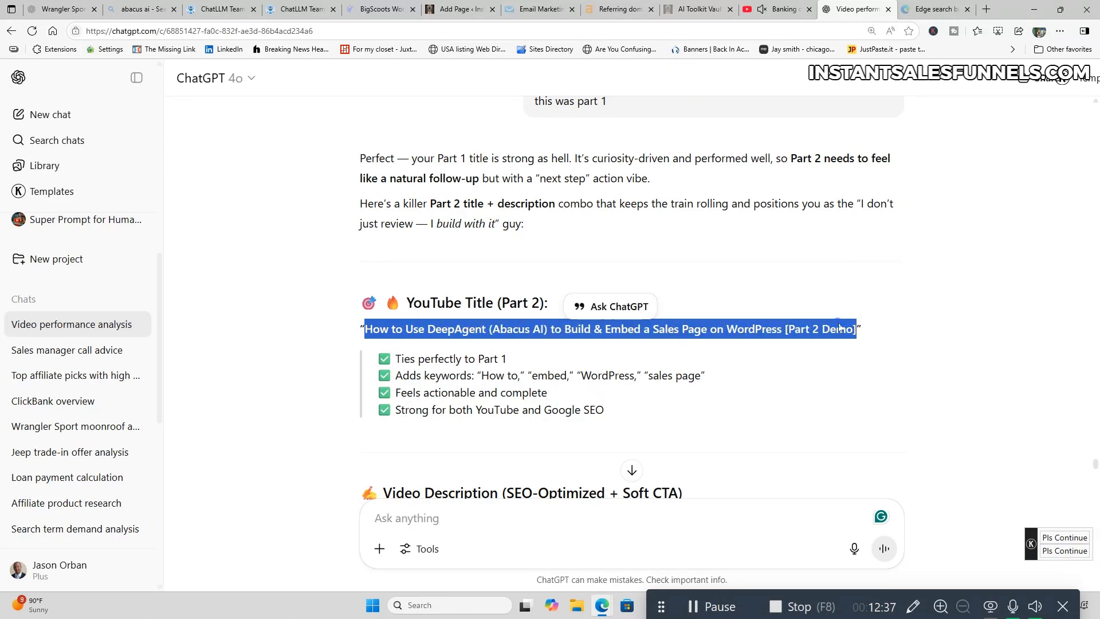
{"action": "right_click", "coordinate": [848, 325]}
{"action": "left_click", "coordinate": [846, 333]}
- Return to the WordPress page editor and paste the copied YouTube title as the page title
{"action": "left_click", "coordinate": [470, 17]}
{"action": "right_click", "coordinate": [277, 147]}
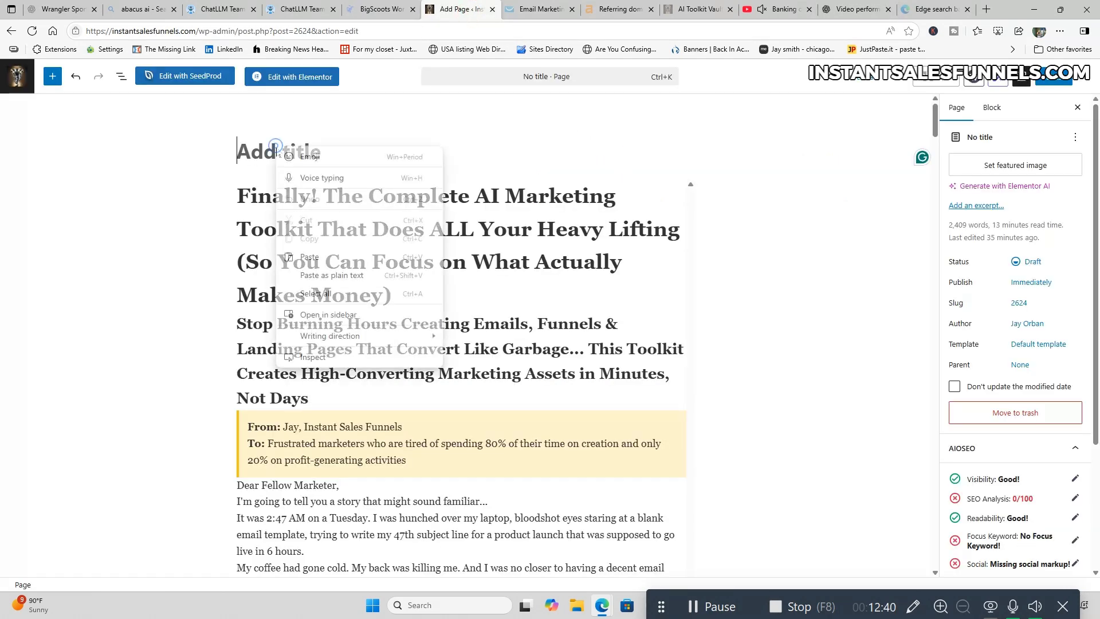
{"action": "left_click", "coordinate": [325, 258]}
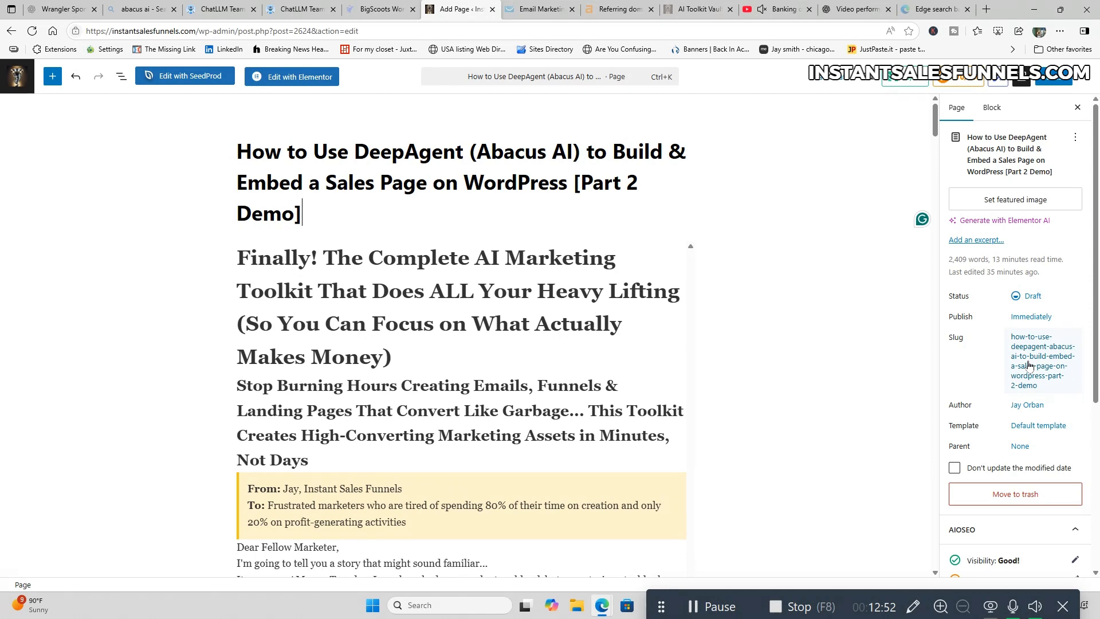
- Return to the ChatGPT conversation and ask for a shorter SEO-friendly permalink for the sales page just created, pasting the page title into the prompt
{"action": "left_click", "coordinate": [856, 13]}
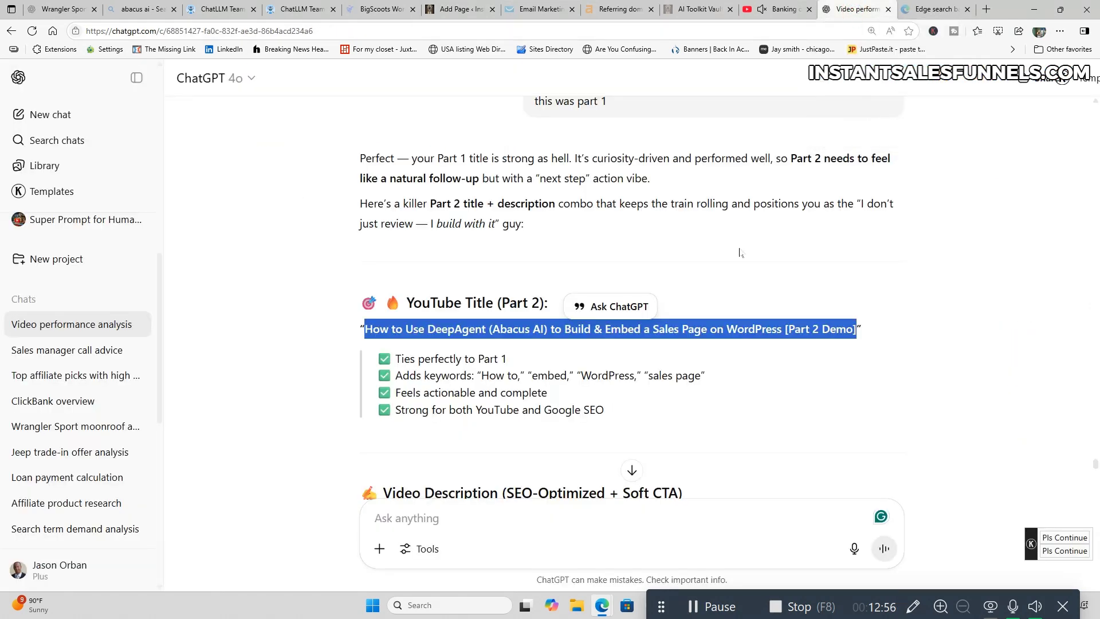
{"action": "left_click", "coordinate": [444, 510]}
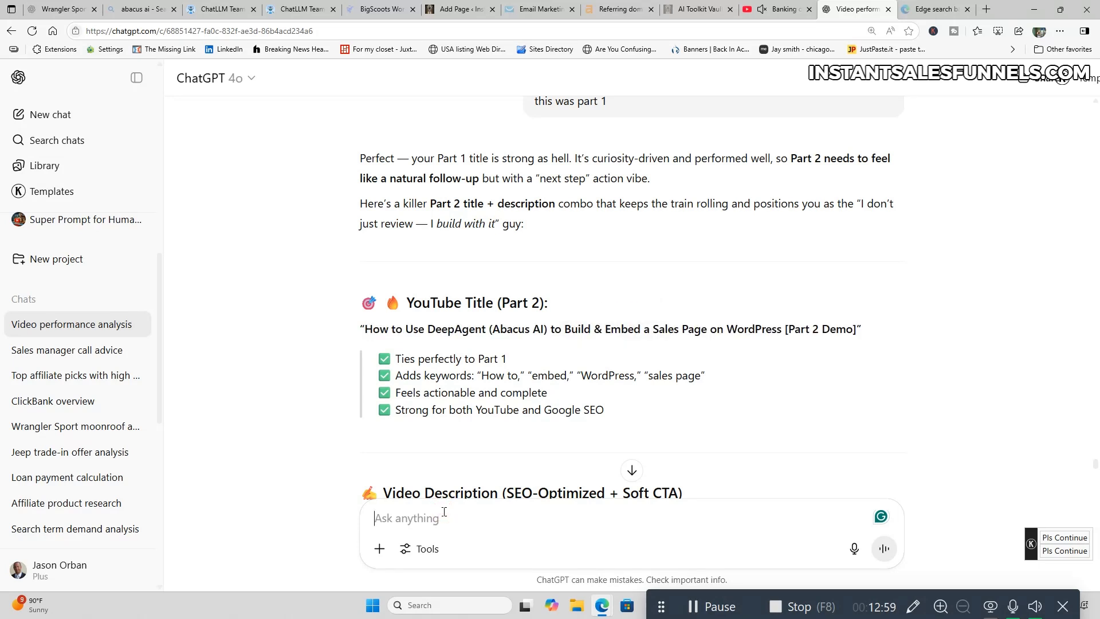
{"action": "type", "text": "Giv"}
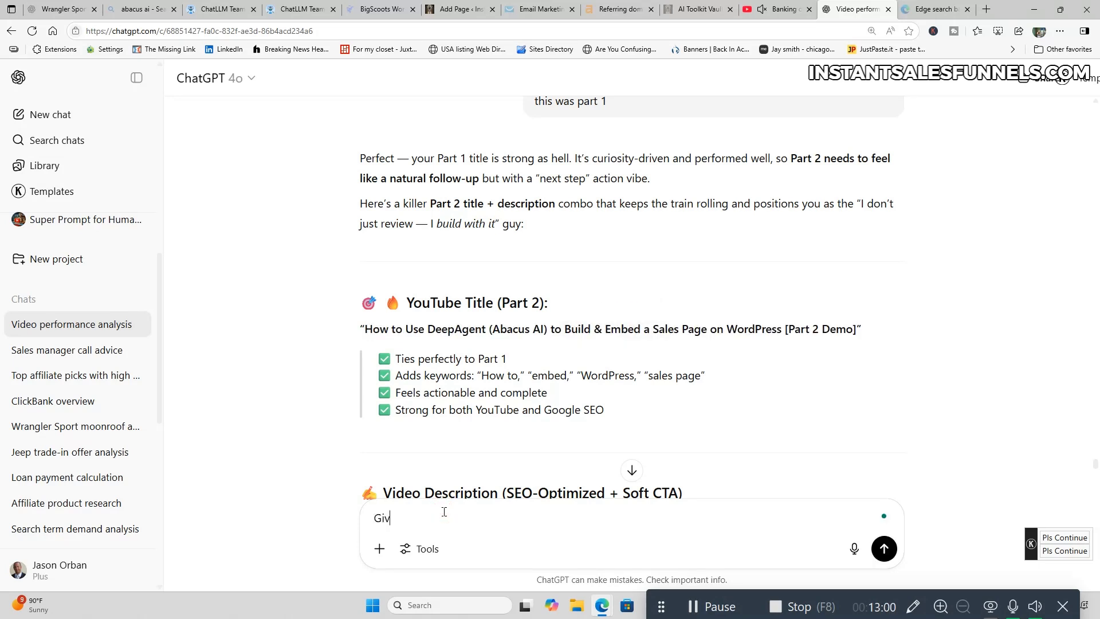
{"action": "type", "text": "e me a shorter seo friendly permalink f"}
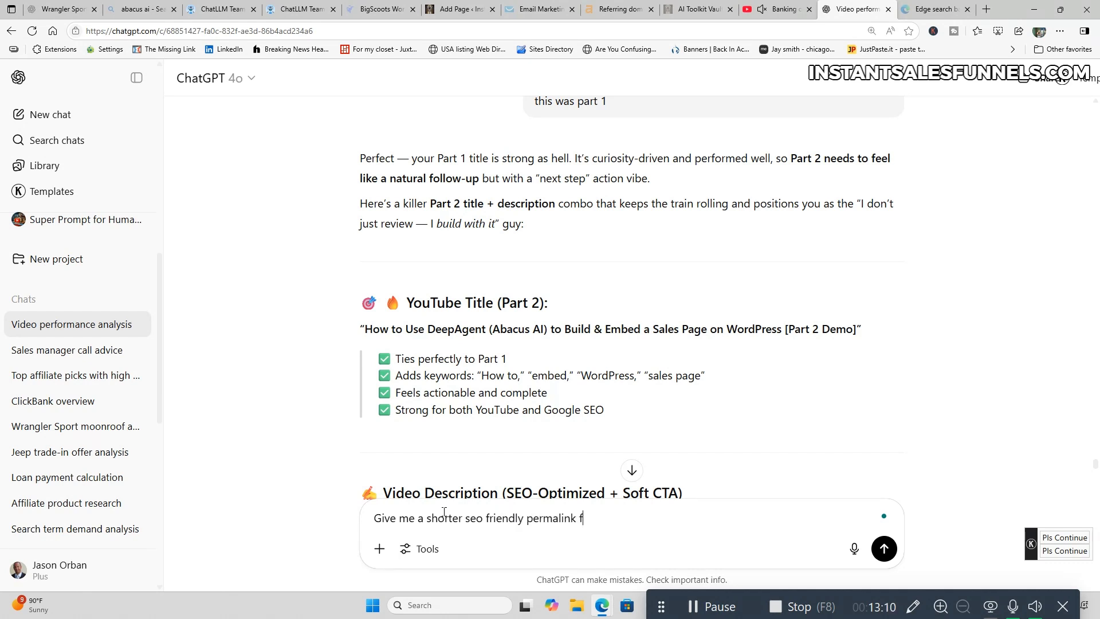
{"action": "type", "text": "or the sales page we jus c"}
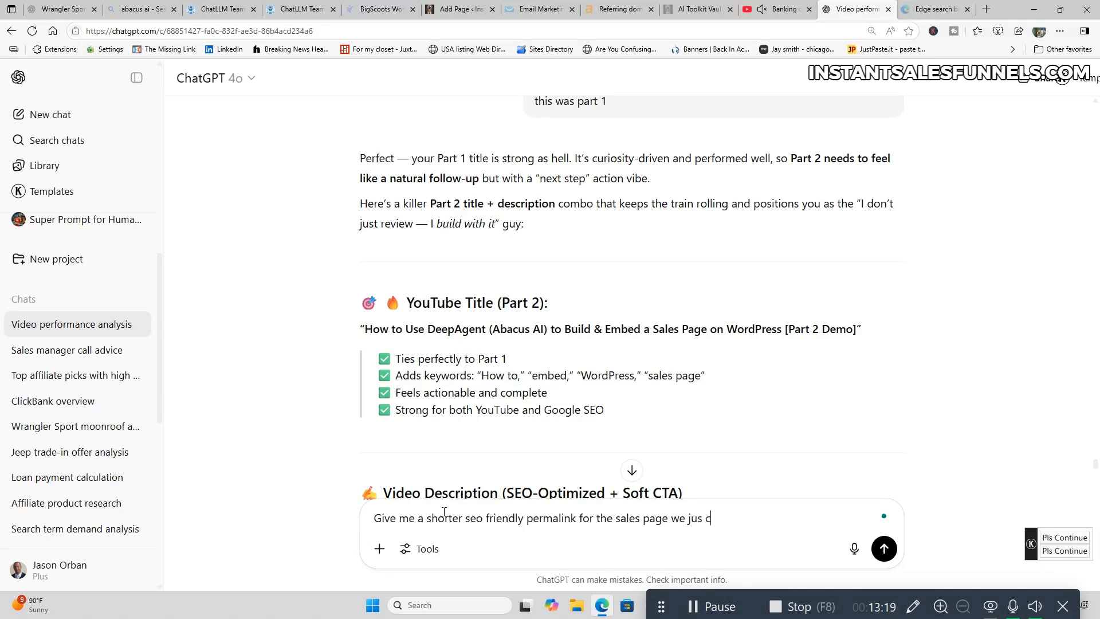
{"action": "key", "text": "BackSpace"}
{"action": "key", "text": "BackSpace"}
{"action": "type", "text": "t created"}
{"action": "left_click", "coordinate": [751, 518]}
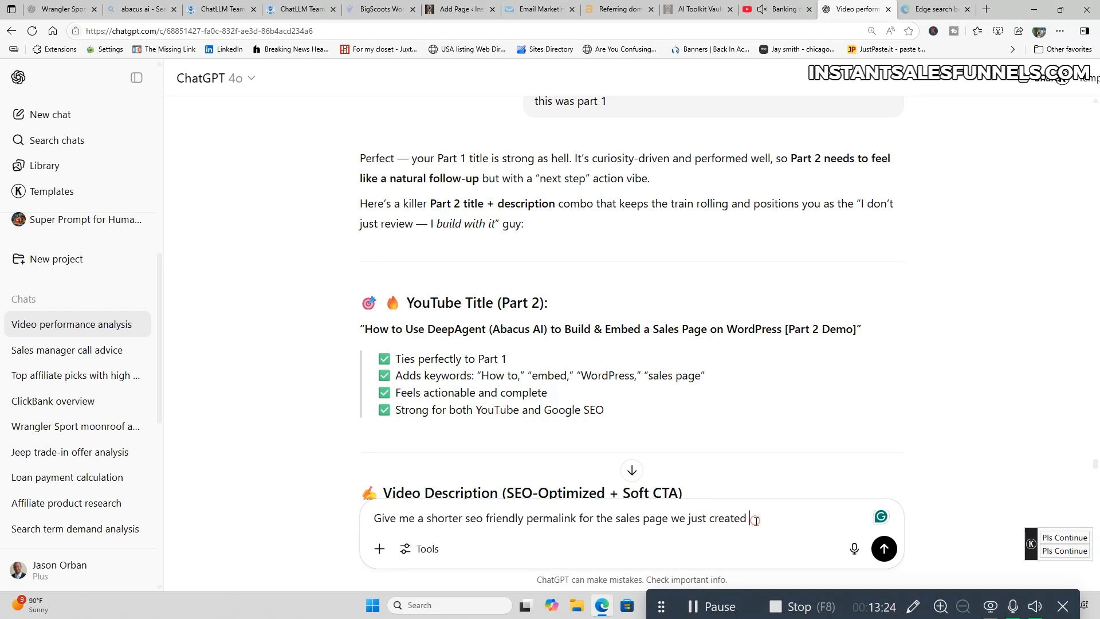
{"action": "right_click", "coordinate": [754, 518]}
{"action": "left_click", "coordinate": [797, 410]}
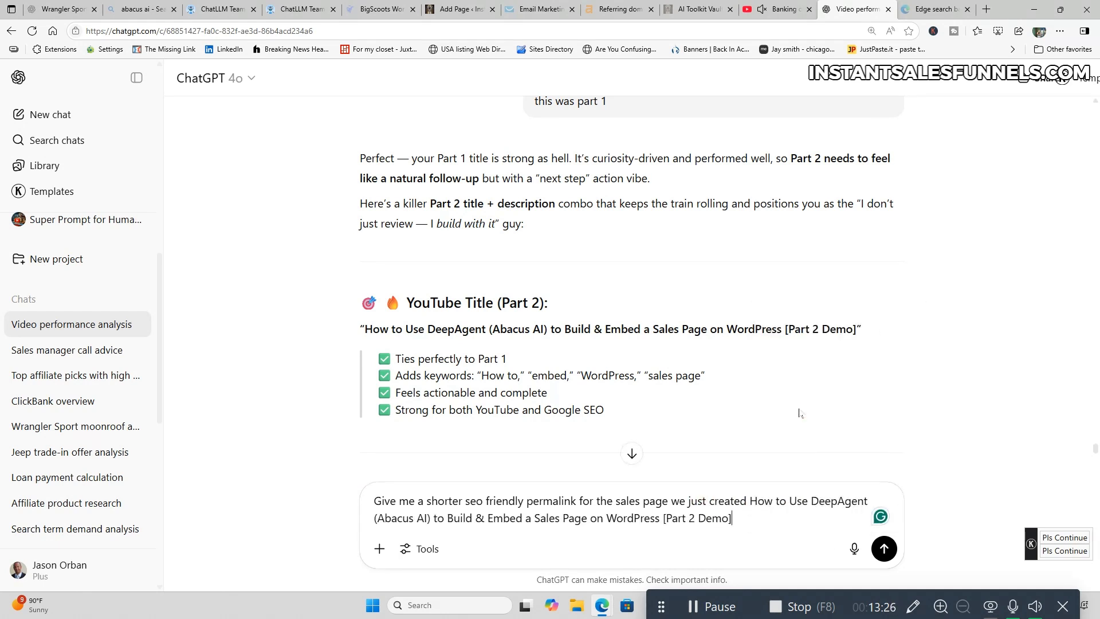
{"action": "left_click", "coordinate": [877, 557]}
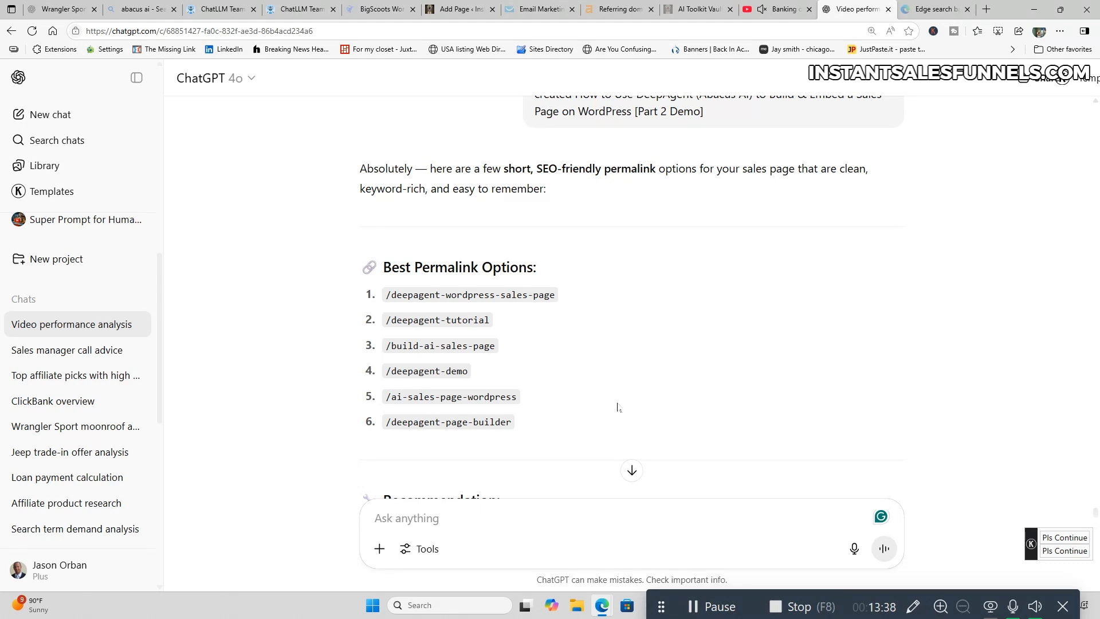
- Review the suggested permalink options and recommendation in ChatGPT, and ask "which ones the best"
{"action": "scroll", "coordinate": [618, 407], "scroll_direction": "down", "scroll_amount": 2}
{"action": "scroll", "coordinate": [618, 407], "scroll_direction": "down", "scroll_amount": 2}
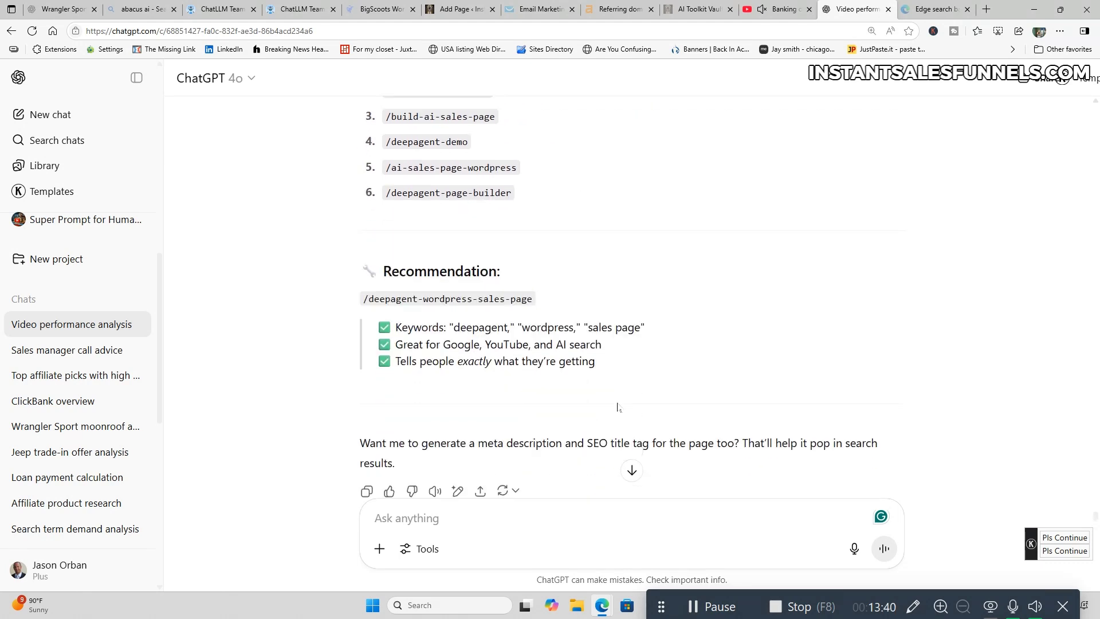
{"action": "scroll", "coordinate": [617, 407], "scroll_direction": "down", "scroll_amount": 2}
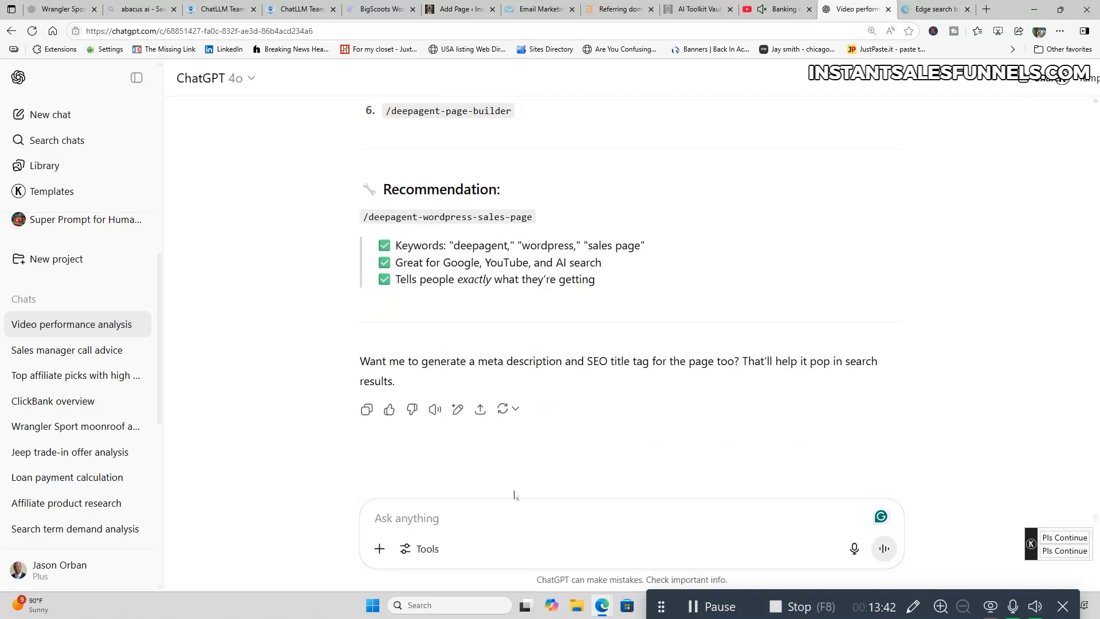
{"action": "left_click", "coordinate": [454, 507]}
{"action": "type", "text": "wh"}
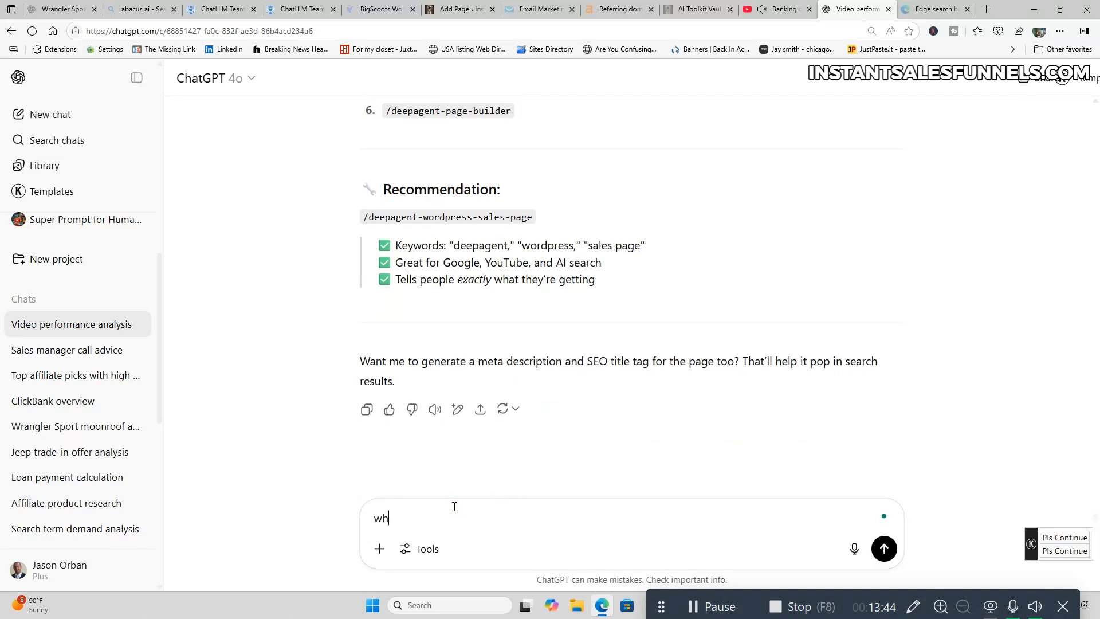
{"action": "type", "text": "ich ones the best"}
{"action": "key", "text": "Return"}
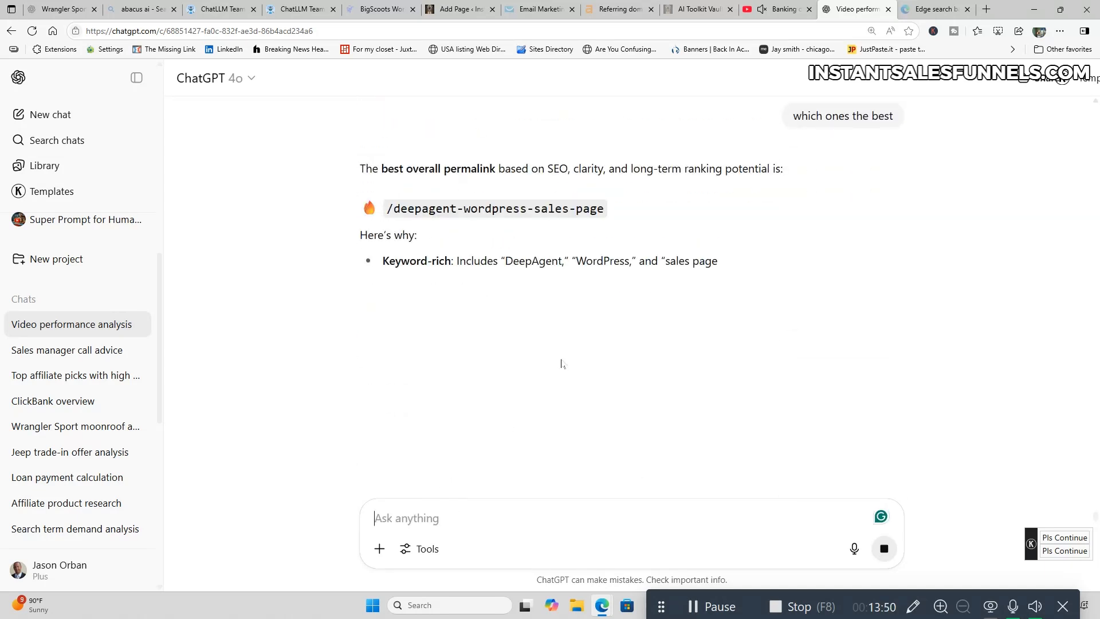
- Copy the recommended permalink "deepagent-wordpress-sales-page" without its leading slash from ChatGPT's answer
{"action": "left_click_drag", "start_coordinate": [394, 209], "coordinate": [598, 212]}
{"action": "right_click", "coordinate": [597, 212]}
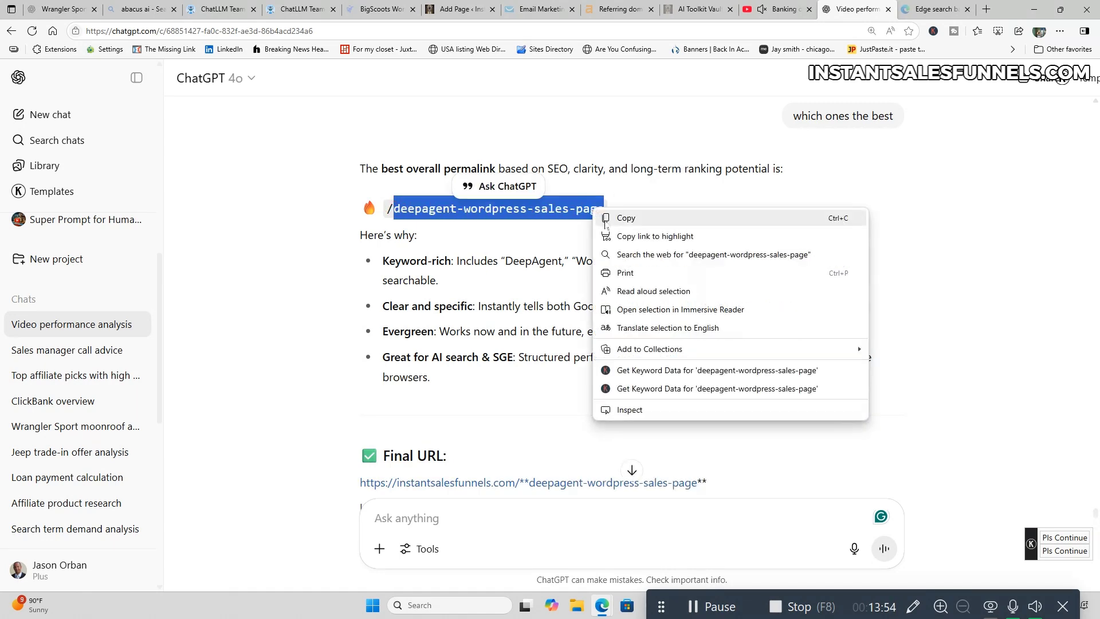
{"action": "left_click", "coordinate": [606, 220]}
- Return to the WordPress page editor, replace the page slug with "deepagent-wordpress-sales-page" and save the draft
{"action": "left_click", "coordinate": [460, 9]}
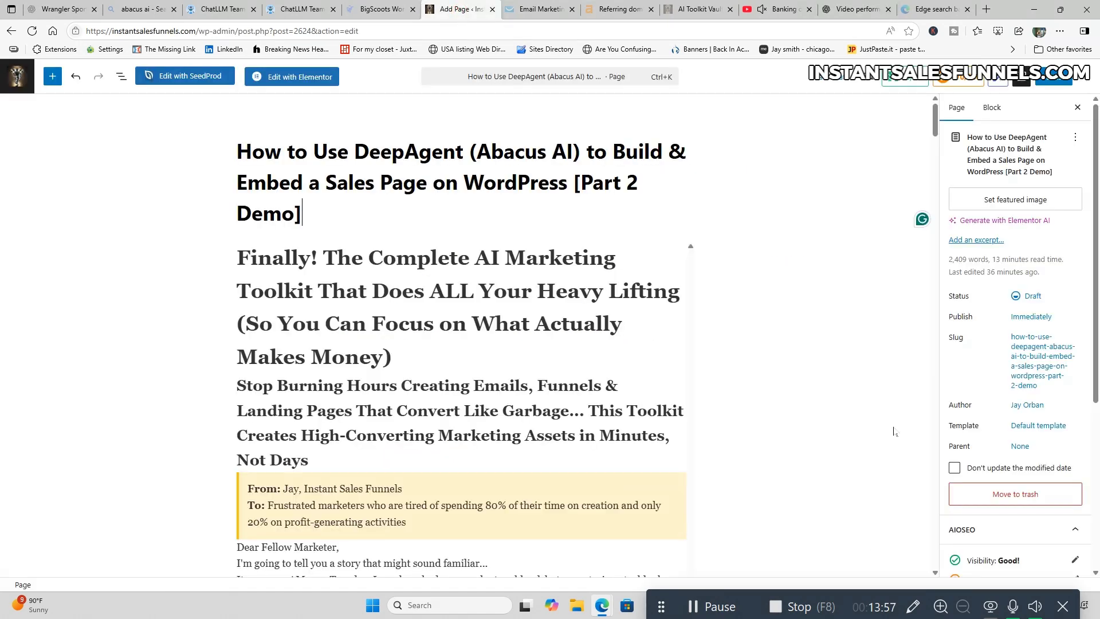
{"action": "left_click", "coordinate": [1042, 351]}
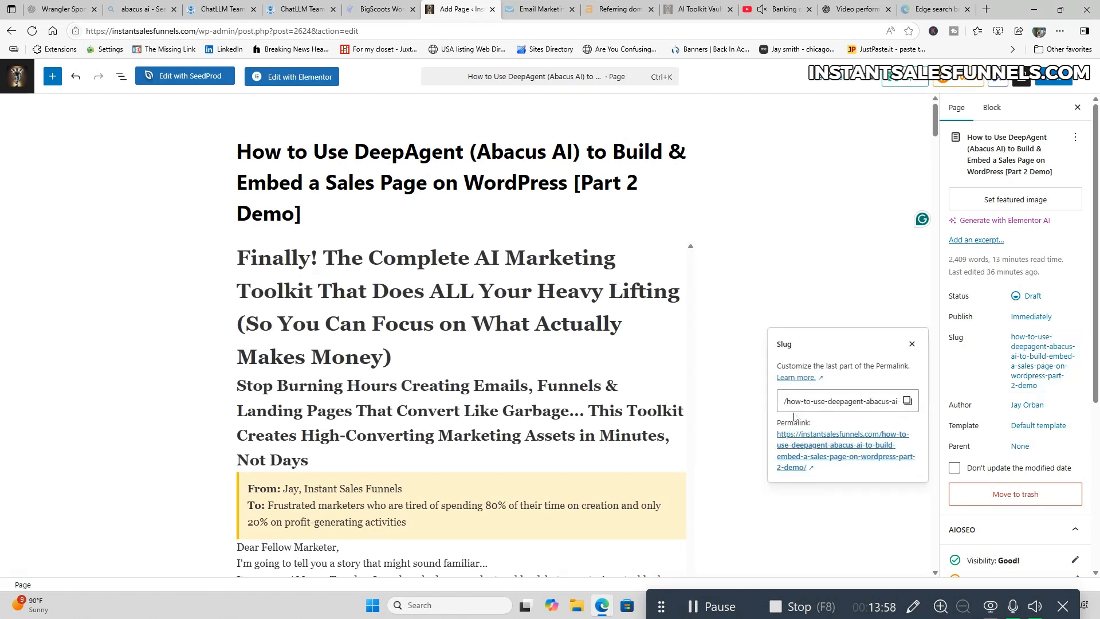
{"action": "left_click", "coordinate": [786, 401]}
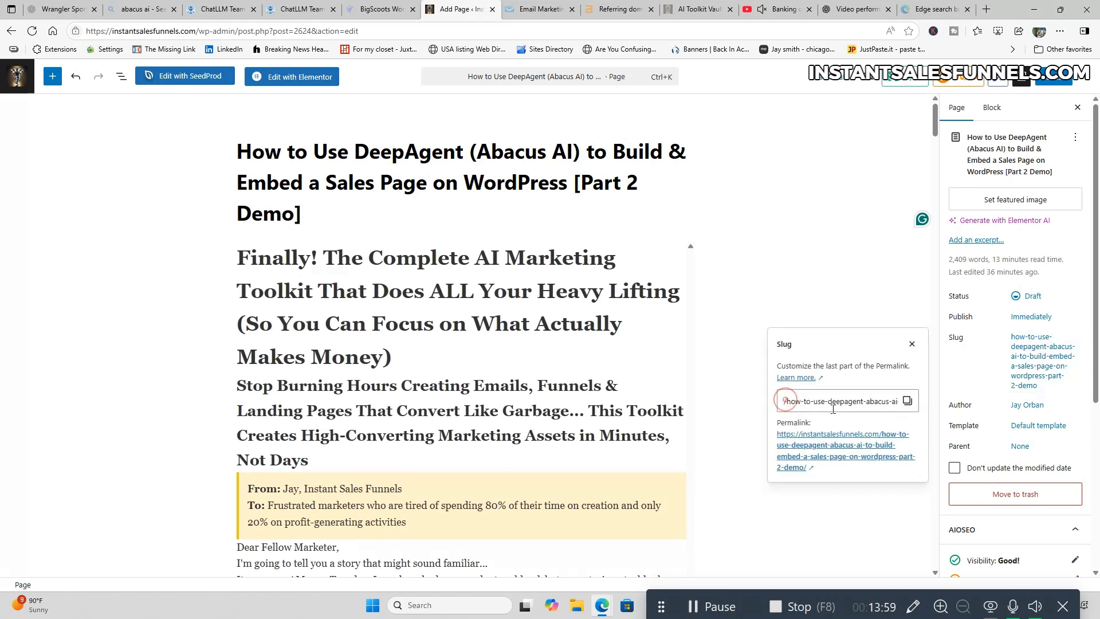
{"action": "left_click_drag", "start_coordinate": [786, 397], "coordinate": [825, 407]}
{"action": "left_click", "coordinate": [798, 399]}
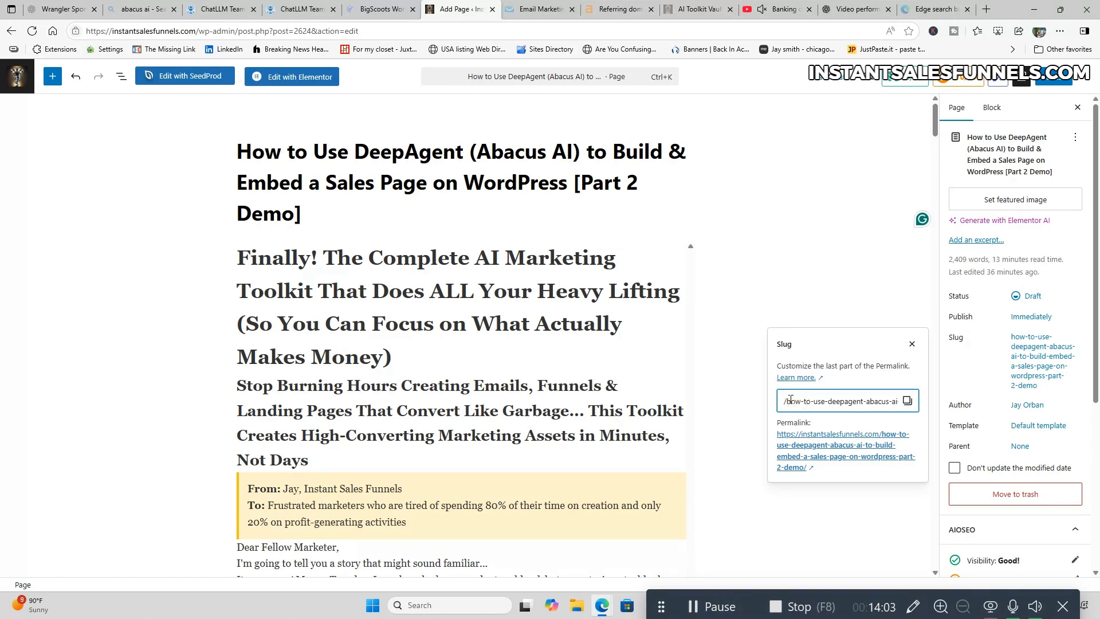
{"action": "left_click", "coordinate": [790, 398]}
{"action": "left_click", "coordinate": [786, 399]}
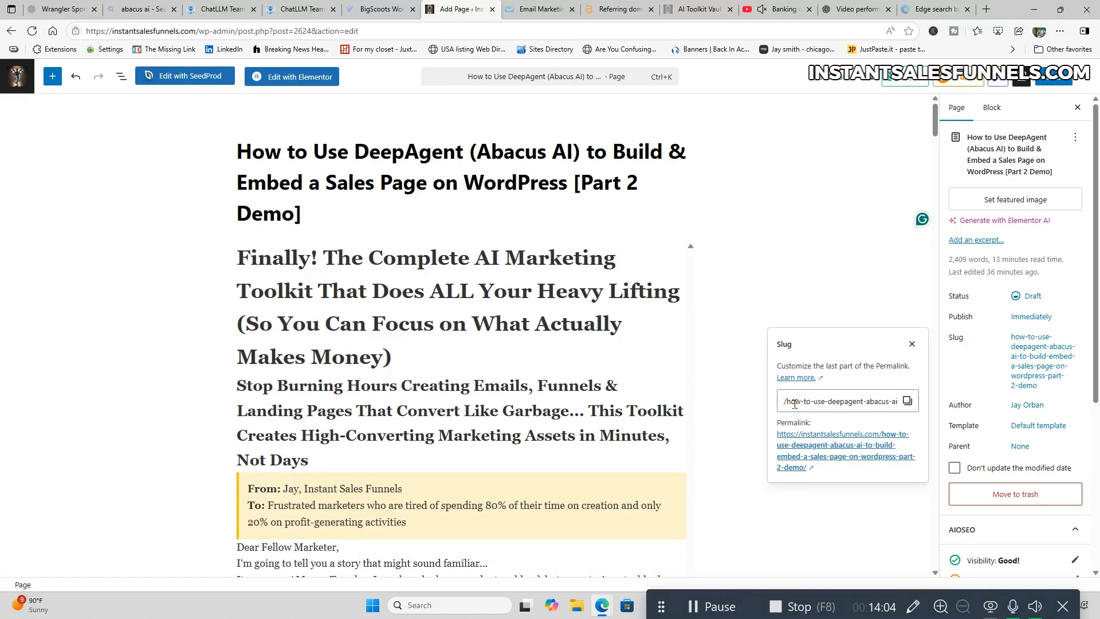
{"action": "left_click", "coordinate": [786, 400]}
{"action": "key", "text": "Delete"}
{"action": "key", "text": "Delete"}
{"action": "key", "text": "Delete"}
{"action": "key", "text": "Delete"}
{"action": "key", "text": "Delete"}
{"action": "key", "text": "Delete"}
{"action": "key", "text": "Delete"}
{"action": "key", "text": "Delete"}
{"action": "key", "text": "Delete"}
{"action": "key", "text": "Delete"}
{"action": "key", "text": "Delete"}
{"action": "key", "text": "Delete"}
{"action": "key", "text": "Delete"}
{"action": "key", "text": "Delete"}
{"action": "key", "text": "Delete"}
{"action": "key", "text": "Delete"}
{"action": "key", "text": "Delete"}
{"action": "key", "text": "Delete"}
{"action": "key", "text": "Delete"}
{"action": "key", "text": "Delete"}
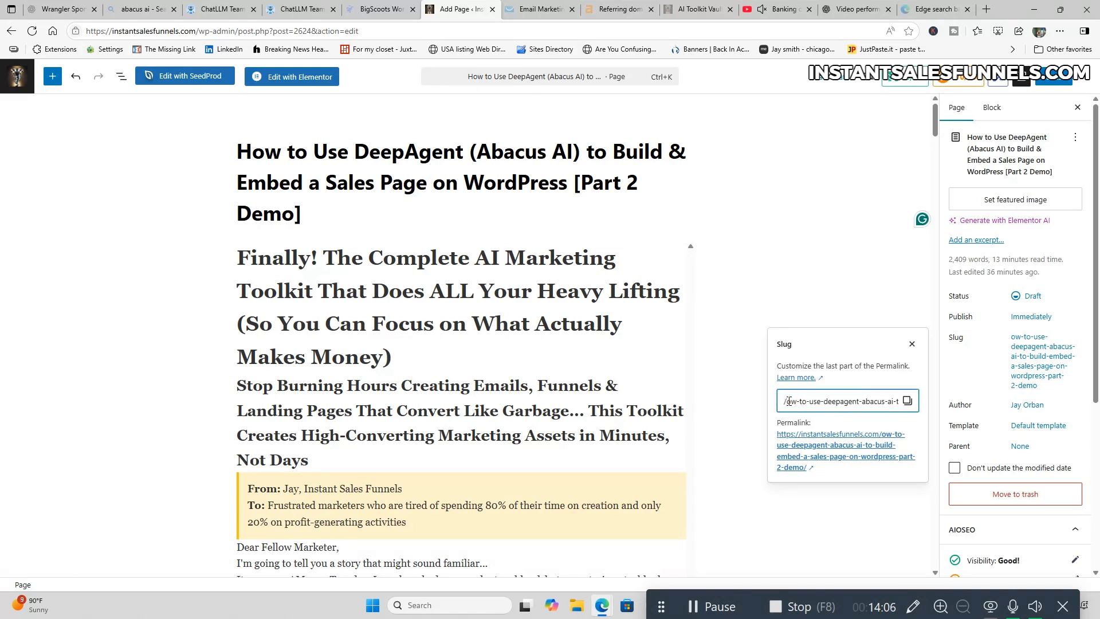
{"action": "key", "text": "Delete"}
{"action": "key", "text": "Delete"}
{"action": "key", "text": "Delete"}
{"action": "key", "text": "Delete"}
{"action": "key", "text": "Delete"}
{"action": "key", "text": "Delete"}
{"action": "key", "text": "Delete"}
{"action": "key", "text": "Delete"}
{"action": "key", "text": "Delete"}
{"action": "key", "text": "Delete"}
{"action": "key", "text": "Delete"}
{"action": "key", "text": "Delete"}
{"action": "key", "text": "Delete"}
{"action": "key", "text": "Delete"}
{"action": "key", "text": "Delete"}
{"action": "key", "text": "Delete"}
{"action": "key", "text": "Delete"}
{"action": "key", "text": "Delete"}
{"action": "key", "text": "Delete"}
{"action": "key", "text": "Delete"}
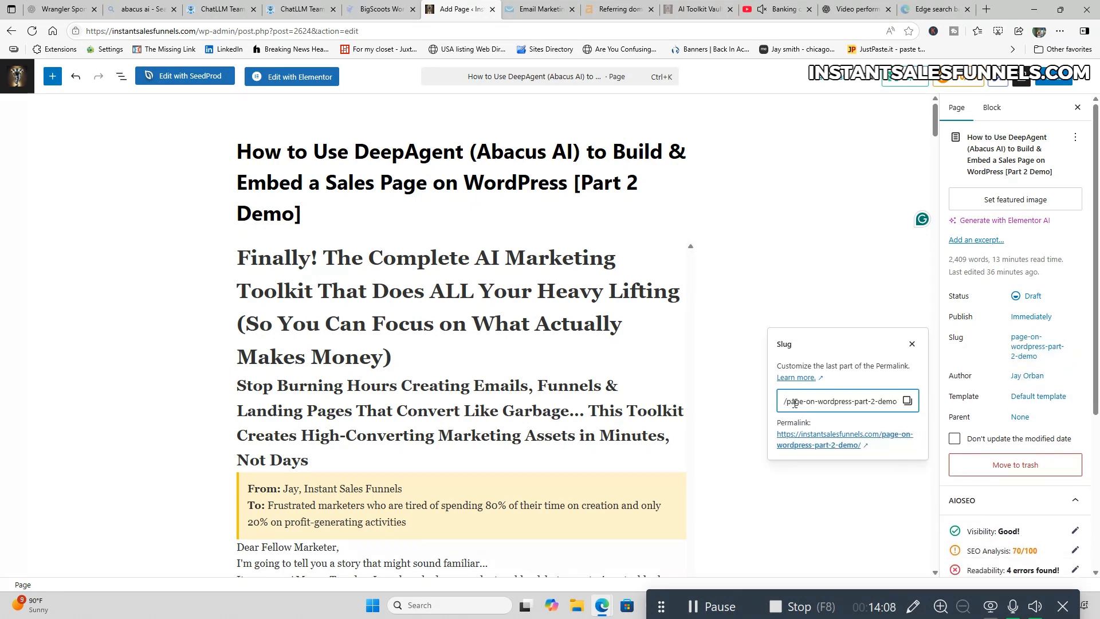
{"action": "right_click", "coordinate": [795, 402]}
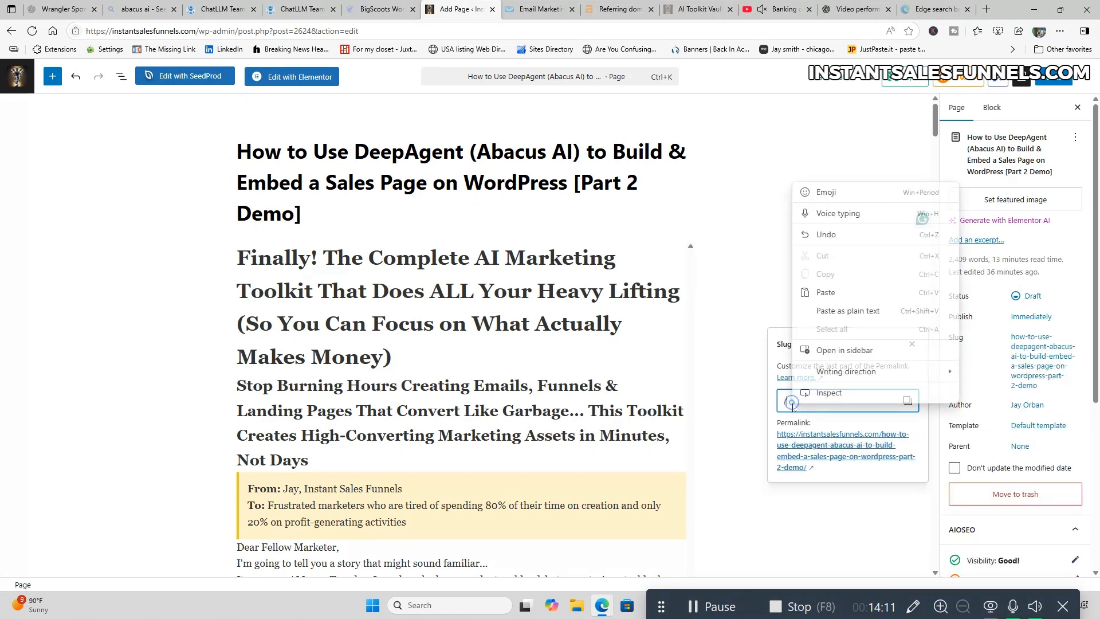
{"action": "left_click", "coordinate": [814, 295]}
{"action": "left_click", "coordinate": [836, 286]}
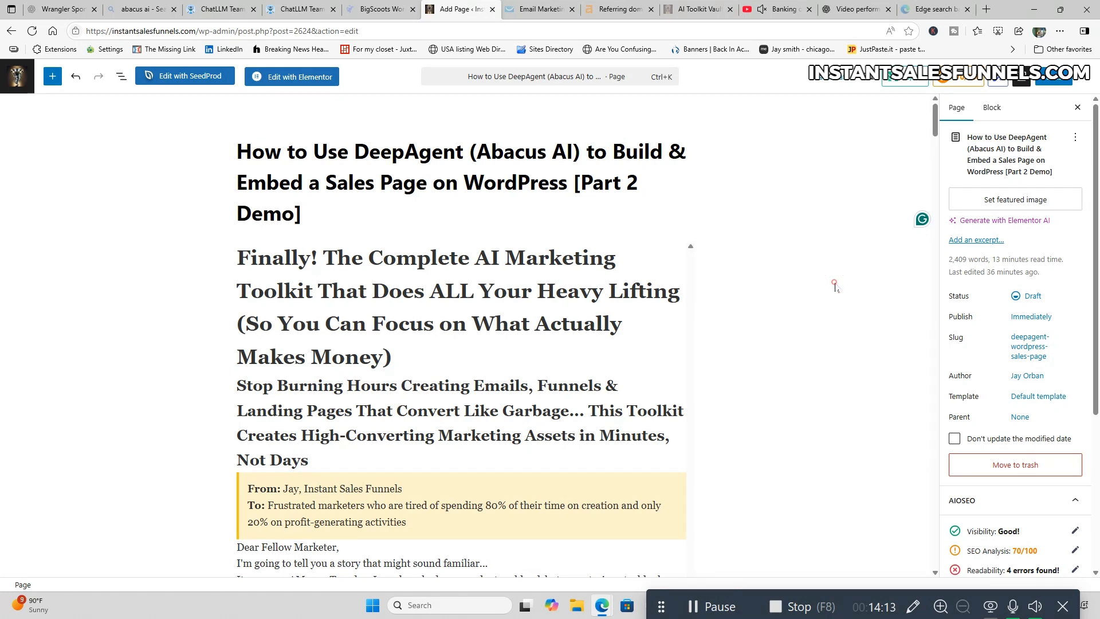
{"action": "left_click", "coordinate": [836, 86]}
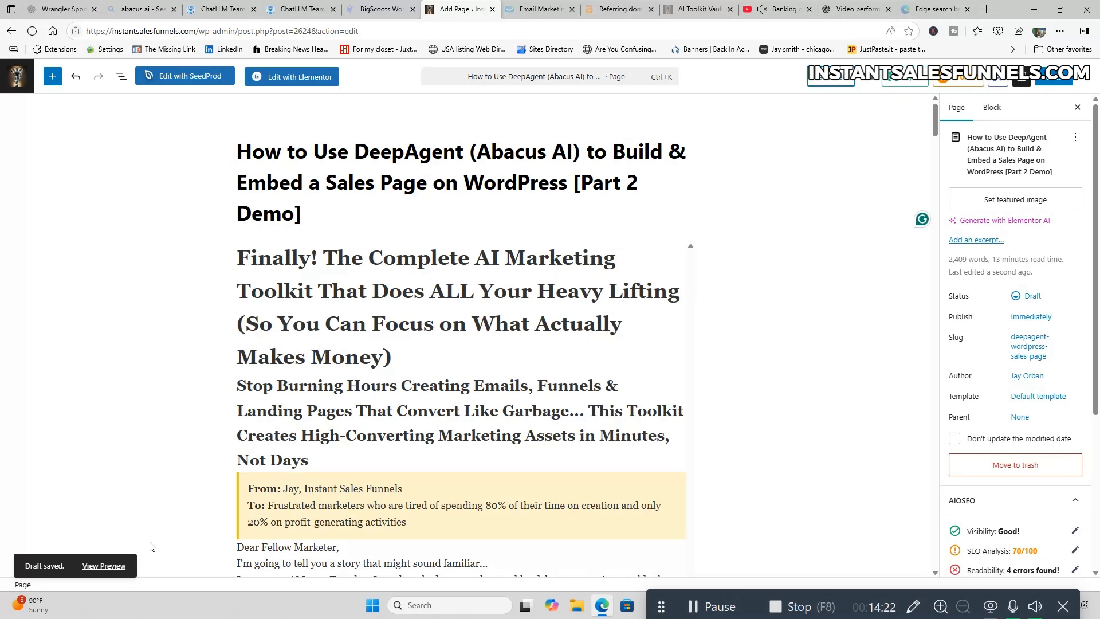
- Examine the AIOSEO section's SERP preview, highlighting the page's meta description text
{"action": "scroll", "coordinate": [1035, 453], "scroll_direction": "down", "scroll_amount": 5}
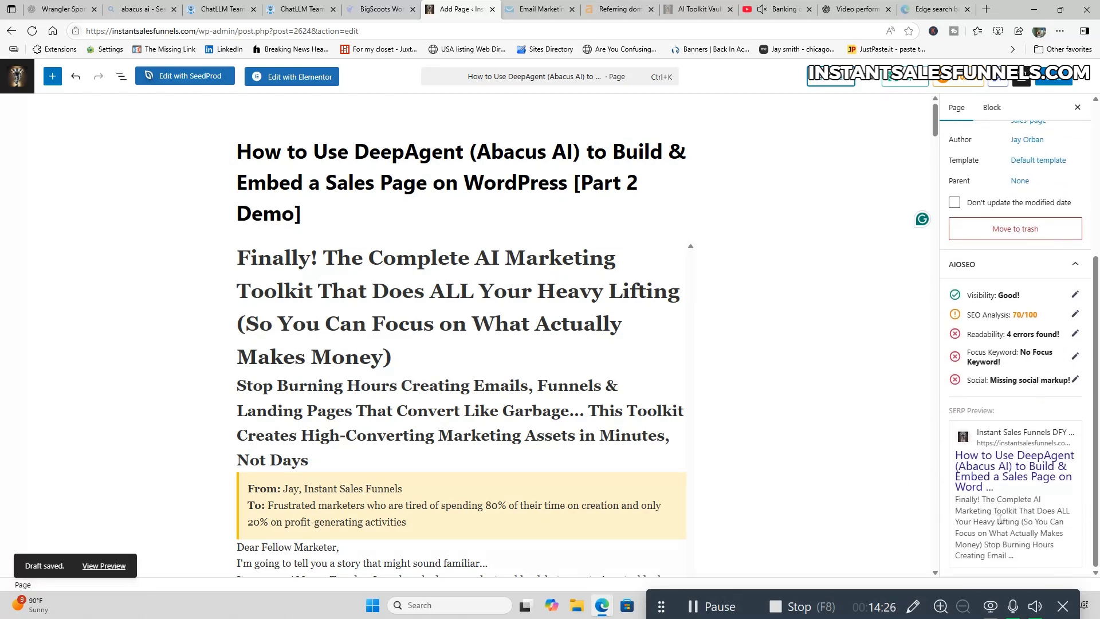
{"action": "left_click_drag", "start_coordinate": [956, 498], "coordinate": [1033, 560]}
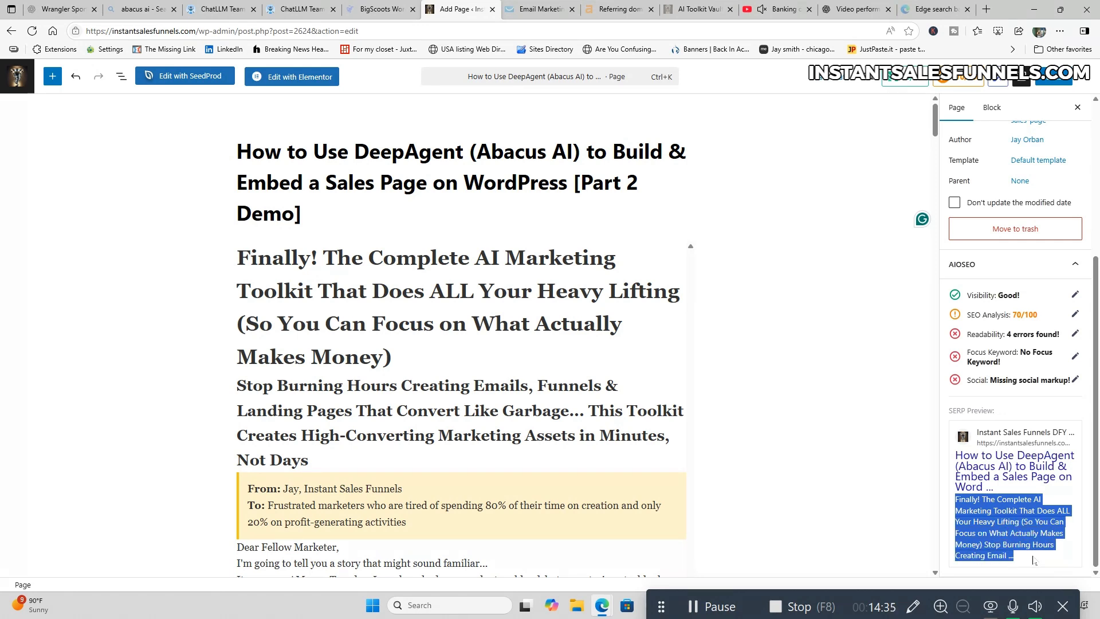
{"action": "scroll", "coordinate": [819, 440], "scroll_direction": "down", "scroll_amount": 2}
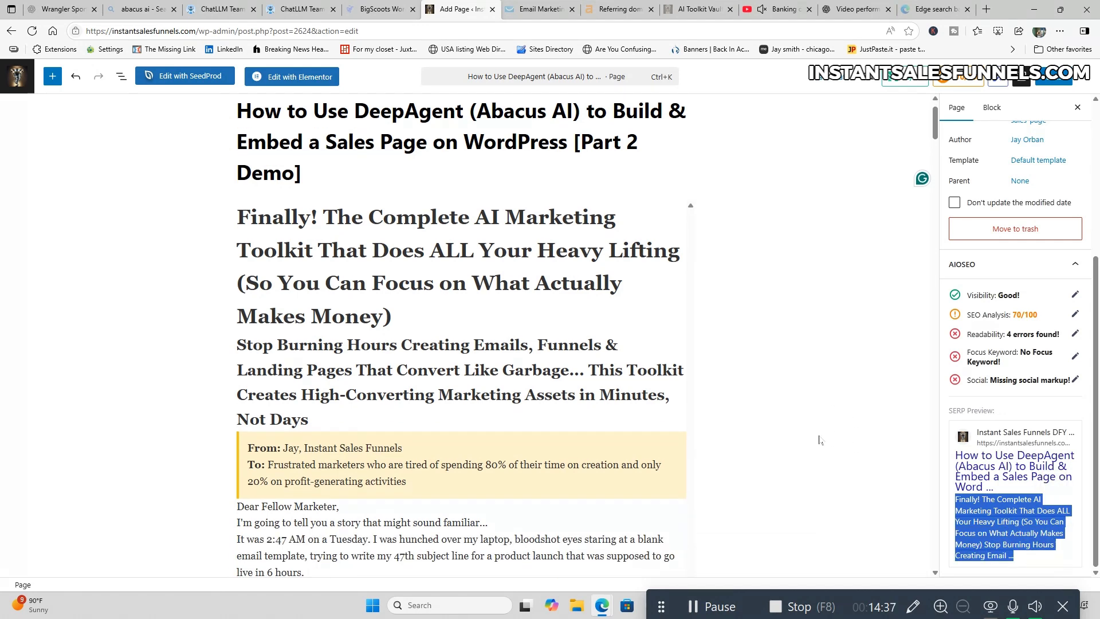
{"action": "scroll", "coordinate": [819, 440], "scroll_direction": "up", "scroll_amount": 2}
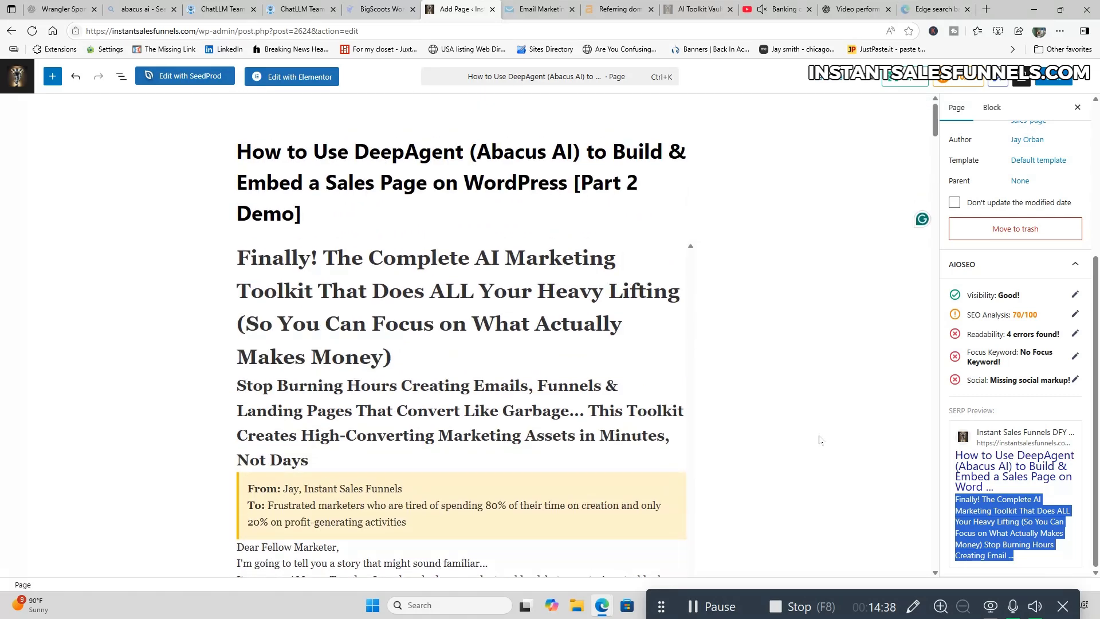
- Save the draft again and open its preview, examining the rendered sales page from the site header down to the opening letter
{"action": "left_click", "coordinate": [839, 82]}
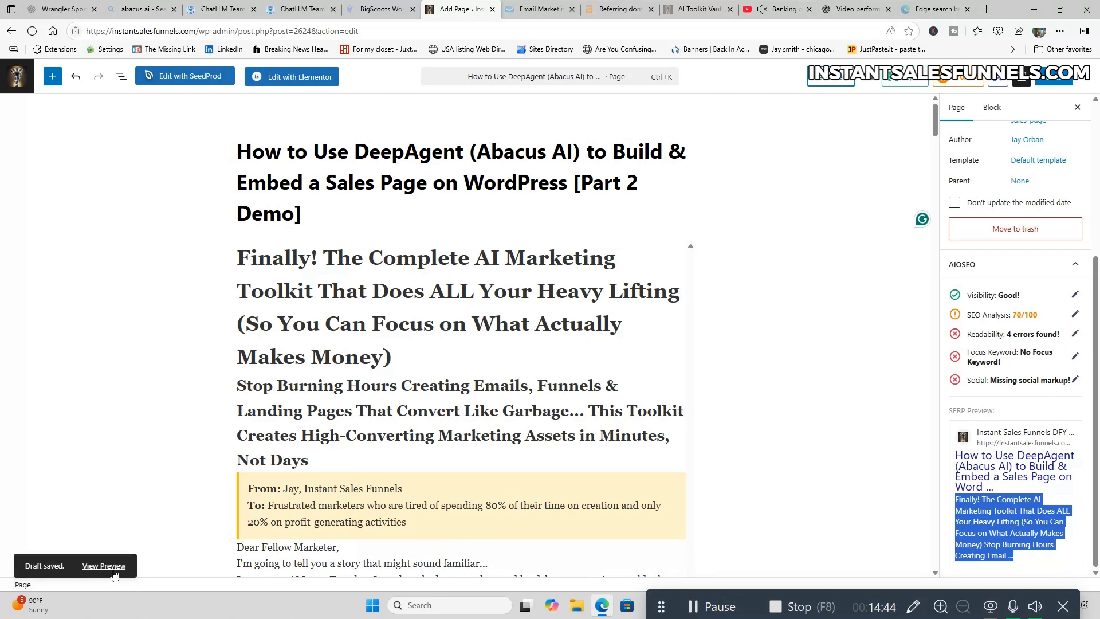
{"action": "left_click", "coordinate": [114, 573]}
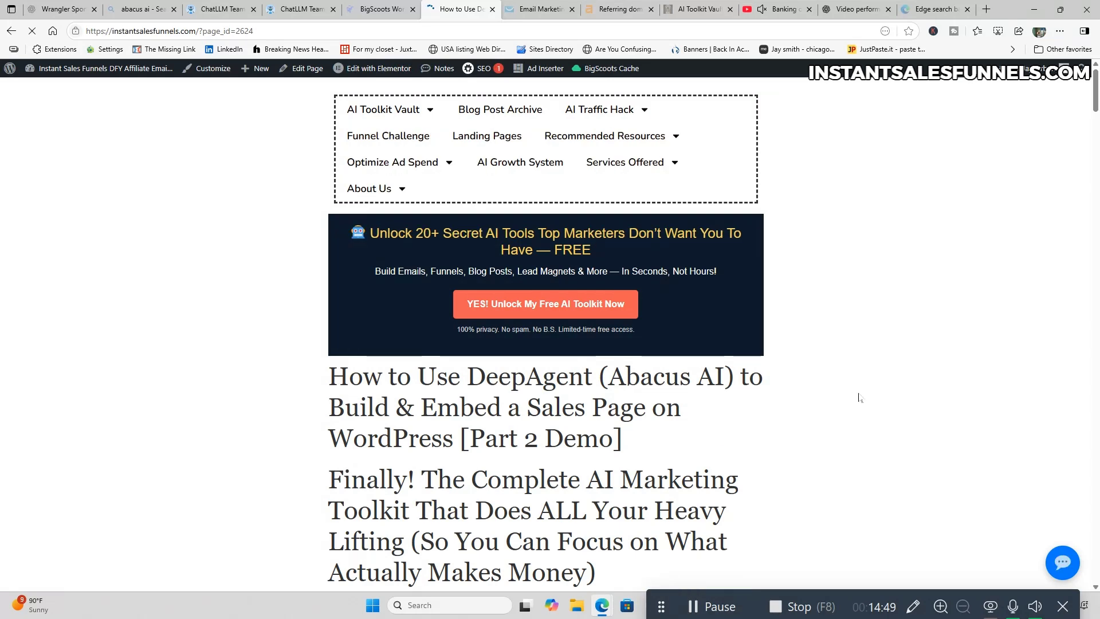
{"action": "scroll", "coordinate": [860, 397], "scroll_direction": "down", "scroll_amount": 2}
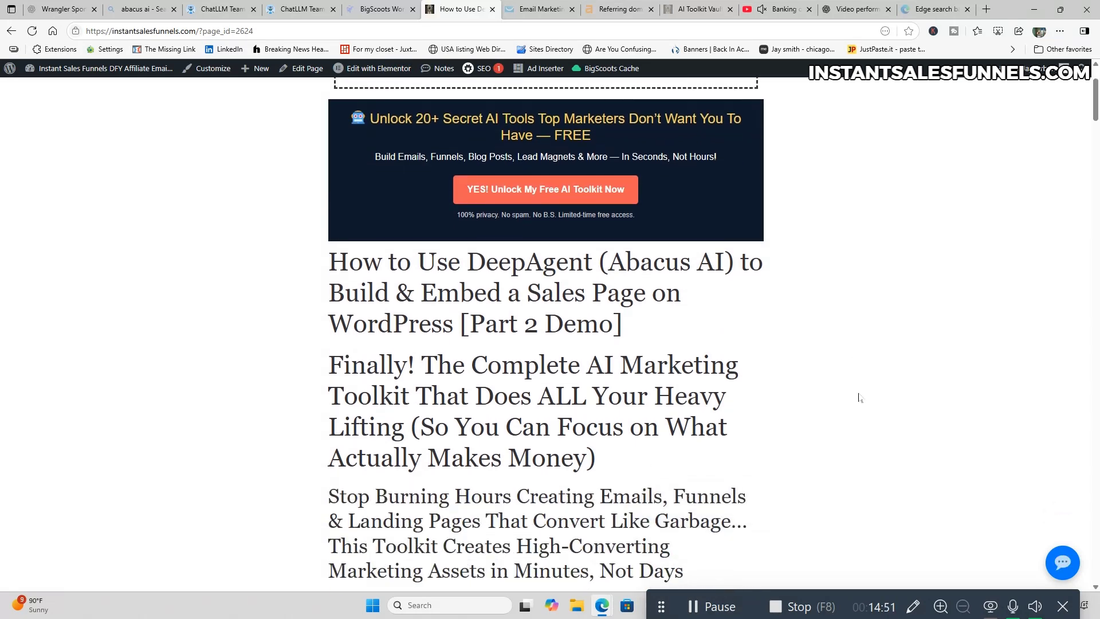
{"action": "scroll", "coordinate": [860, 397], "scroll_direction": "down", "scroll_amount": 2}
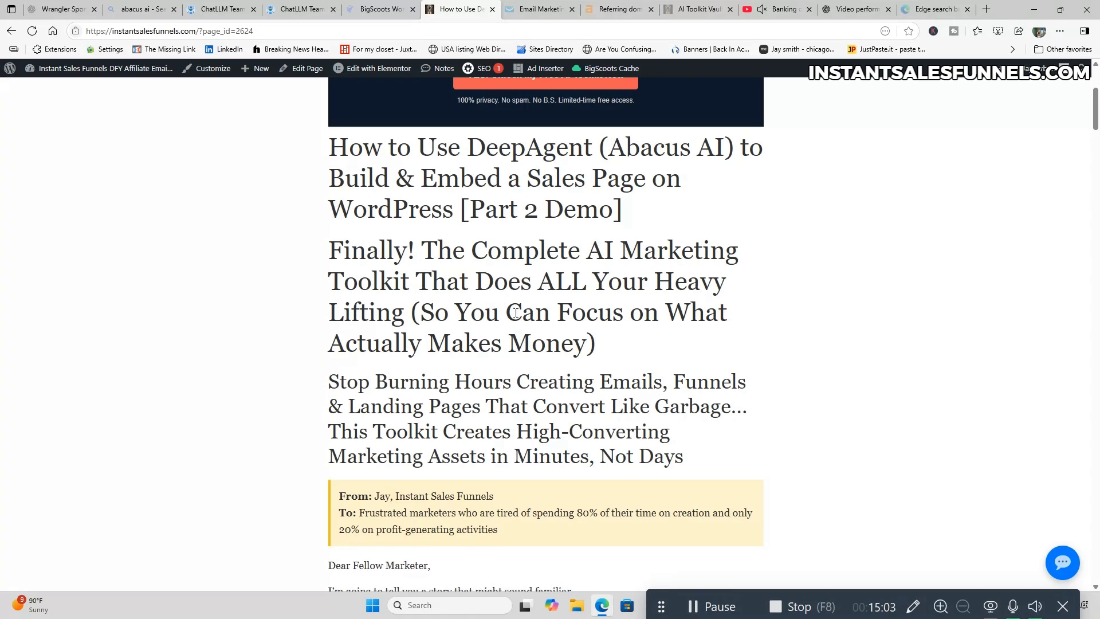
{"action": "scroll", "coordinate": [789, 400], "scroll_direction": "down", "scroll_amount": 2}
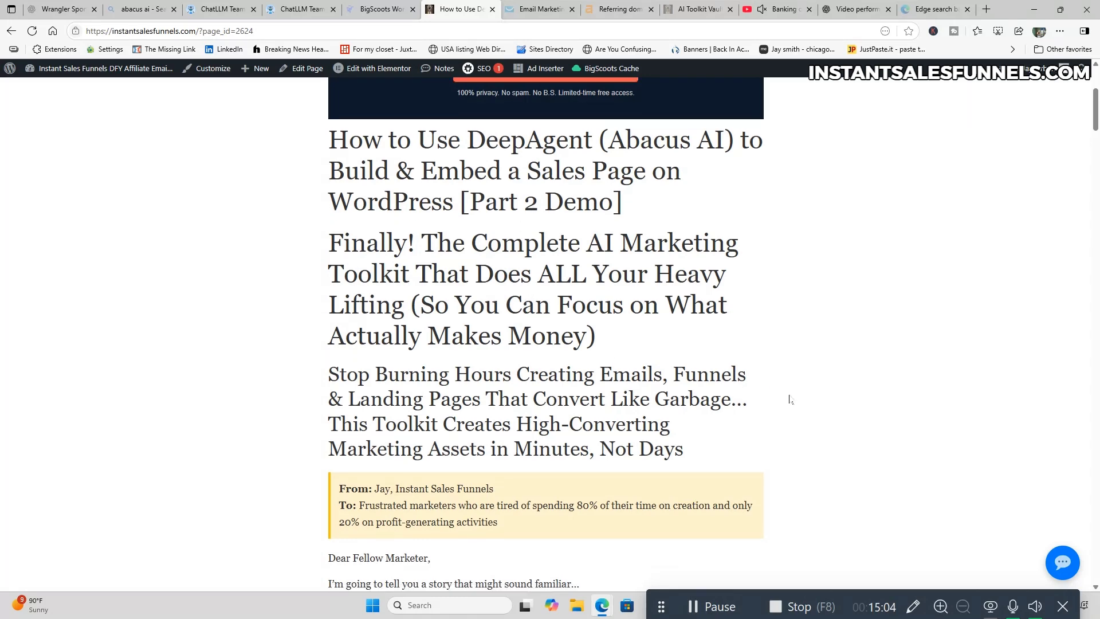
{"action": "scroll", "coordinate": [789, 400], "scroll_direction": "up", "scroll_amount": 2}
{"action": "scroll", "coordinate": [789, 400], "scroll_direction": "down", "scroll_amount": 1}
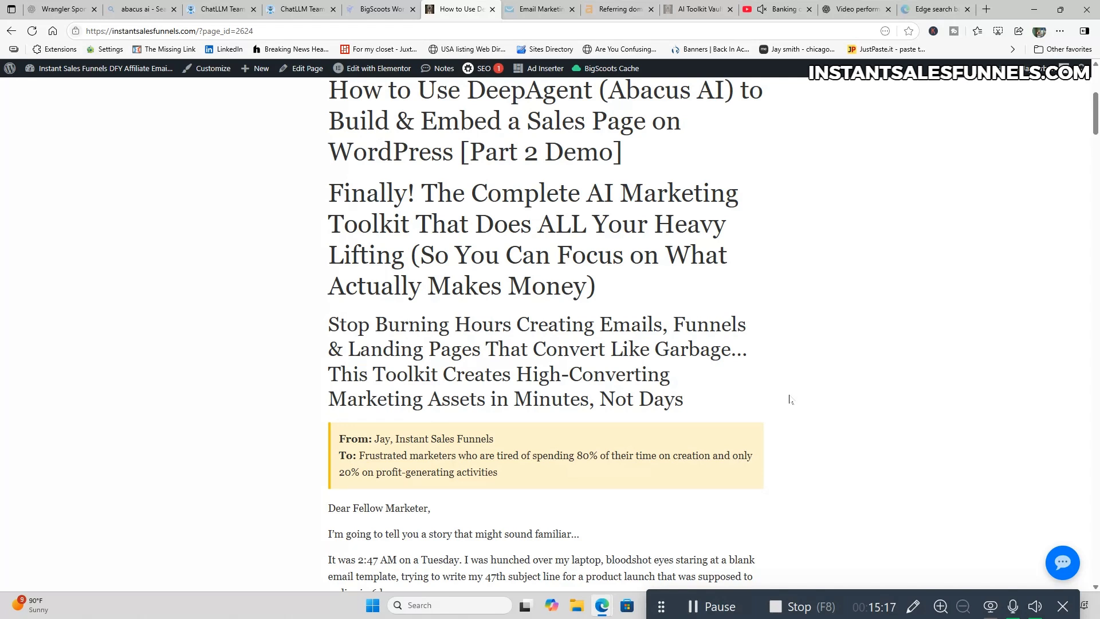
{"action": "scroll", "coordinate": [784, 396], "scroll_direction": "down", "scroll_amount": 1}
{"action": "scroll", "coordinate": [783, 395], "scroll_direction": "down", "scroll_amount": 3}
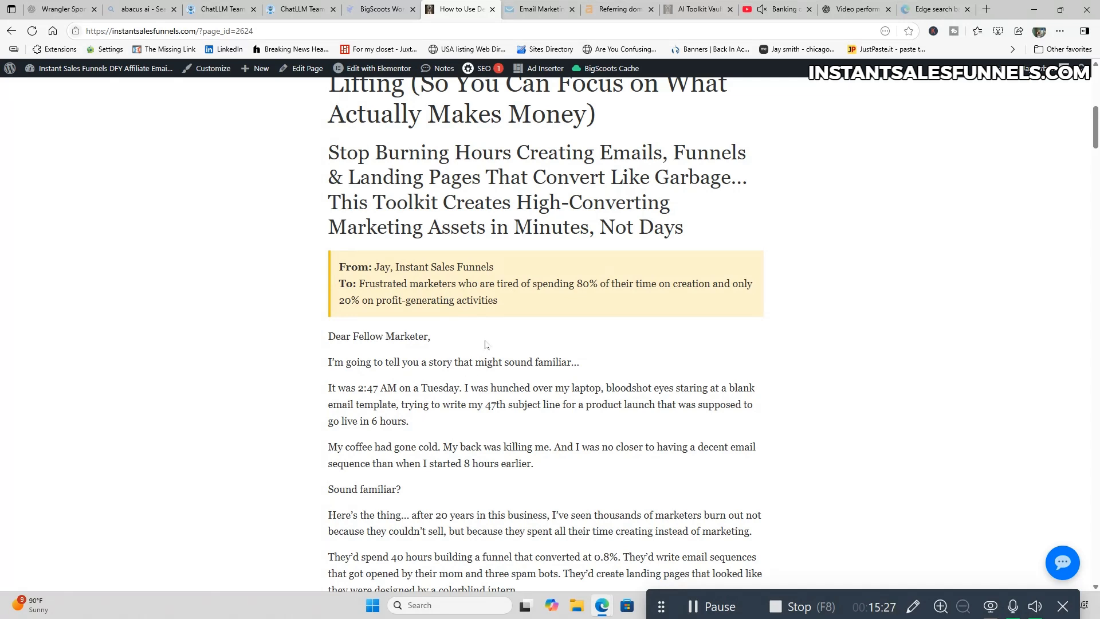
{"action": "scroll", "coordinate": [810, 427], "scroll_direction": "down", "scroll_amount": 2}
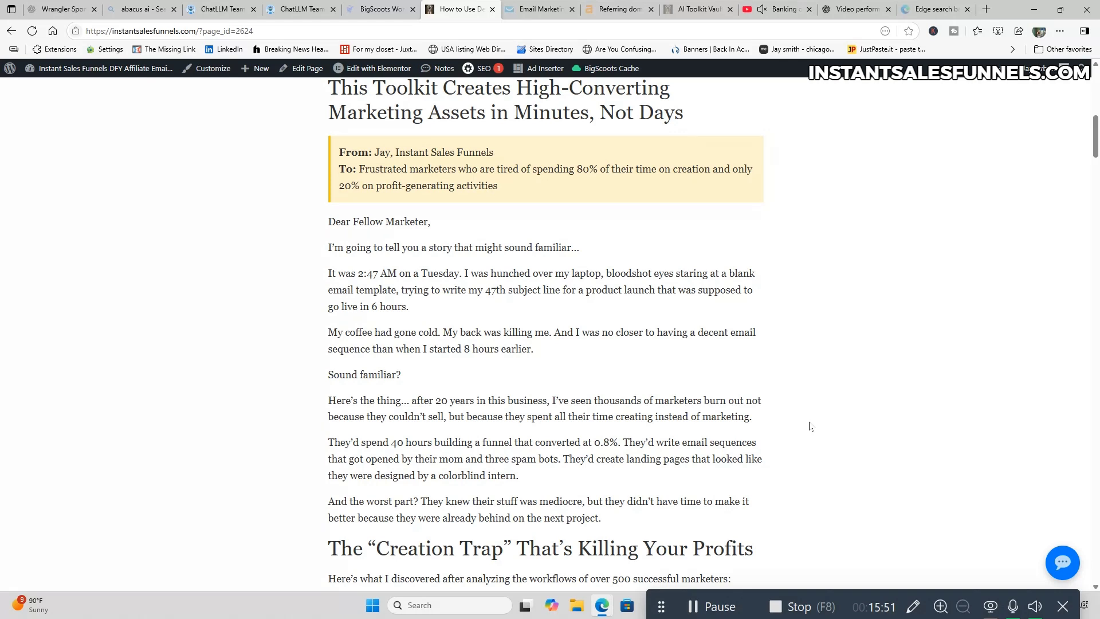
- Examine the previewed sales page from the opening letter through the toolkit feature cards to the business intelligence tools section
{"action": "scroll", "coordinate": [811, 426], "scroll_direction": "down", "scroll_amount": 2}
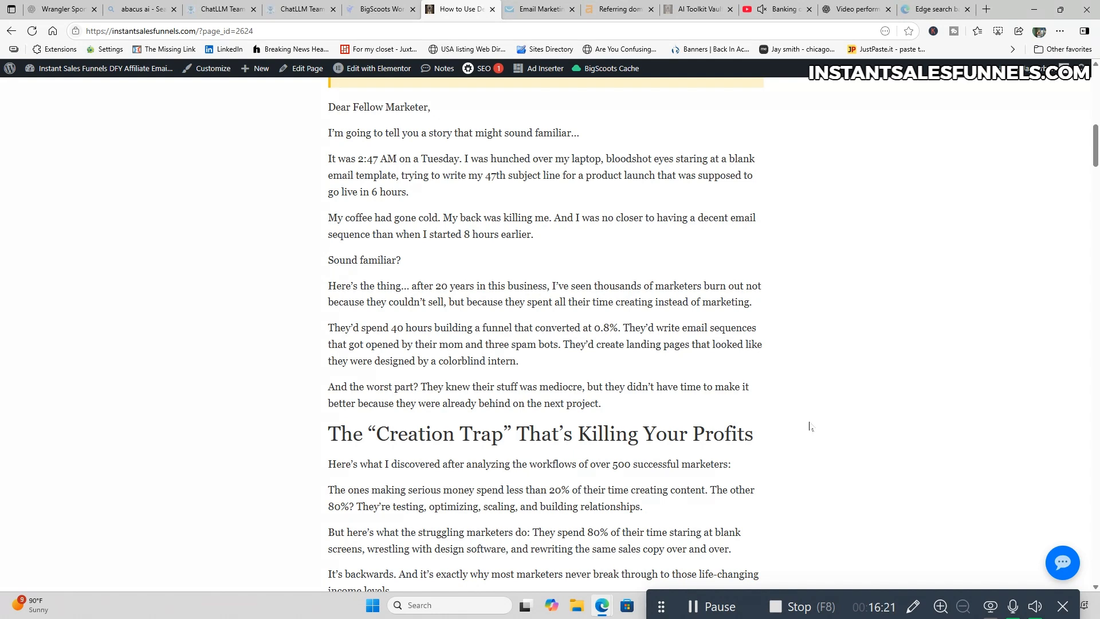
{"action": "scroll", "coordinate": [809, 427], "scroll_direction": "down", "scroll_amount": 3}
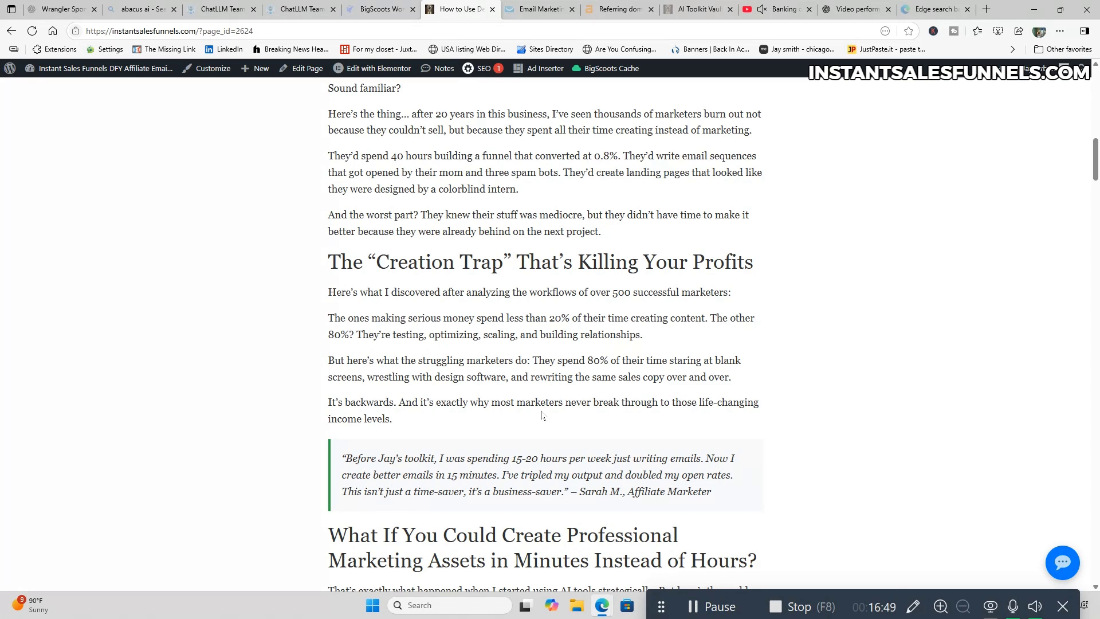
{"action": "scroll", "coordinate": [582, 405], "scroll_direction": "down", "scroll_amount": 2}
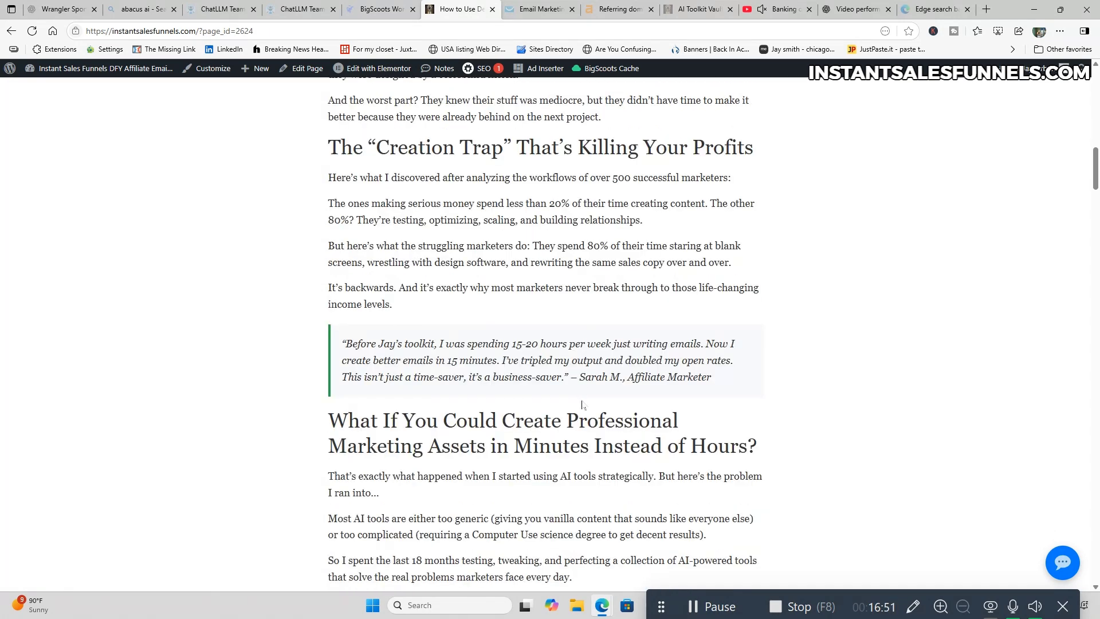
{"action": "scroll", "coordinate": [745, 410], "scroll_direction": "down", "scroll_amount": 3}
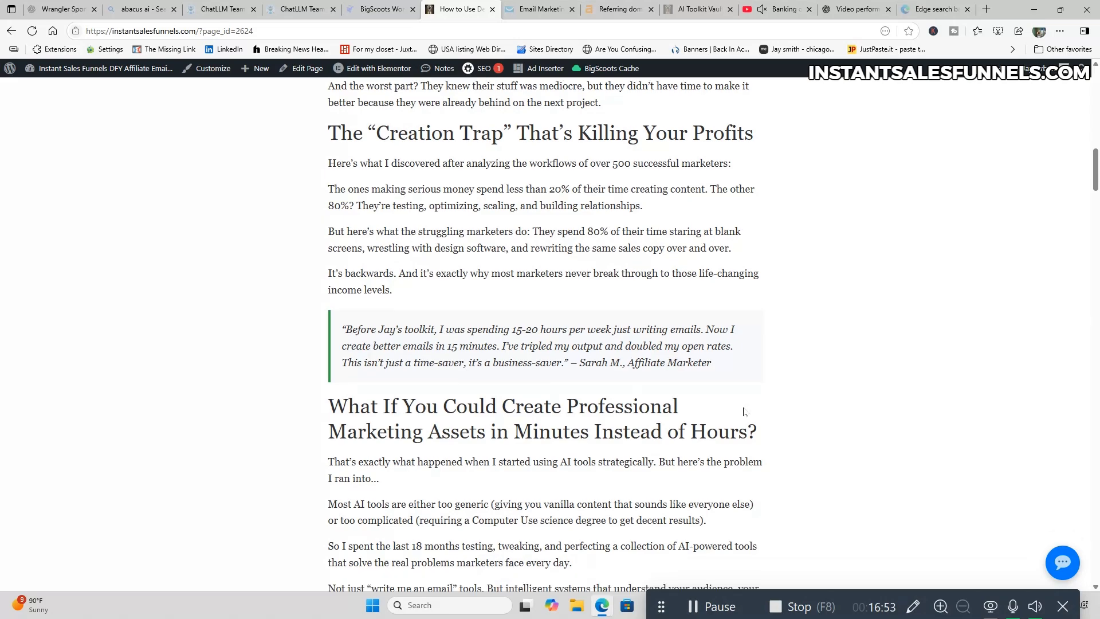
{"action": "scroll", "coordinate": [802, 376], "scroll_direction": "down", "scroll_amount": 3}
{"action": "scroll", "coordinate": [811, 375], "scroll_direction": "down", "scroll_amount": 6}
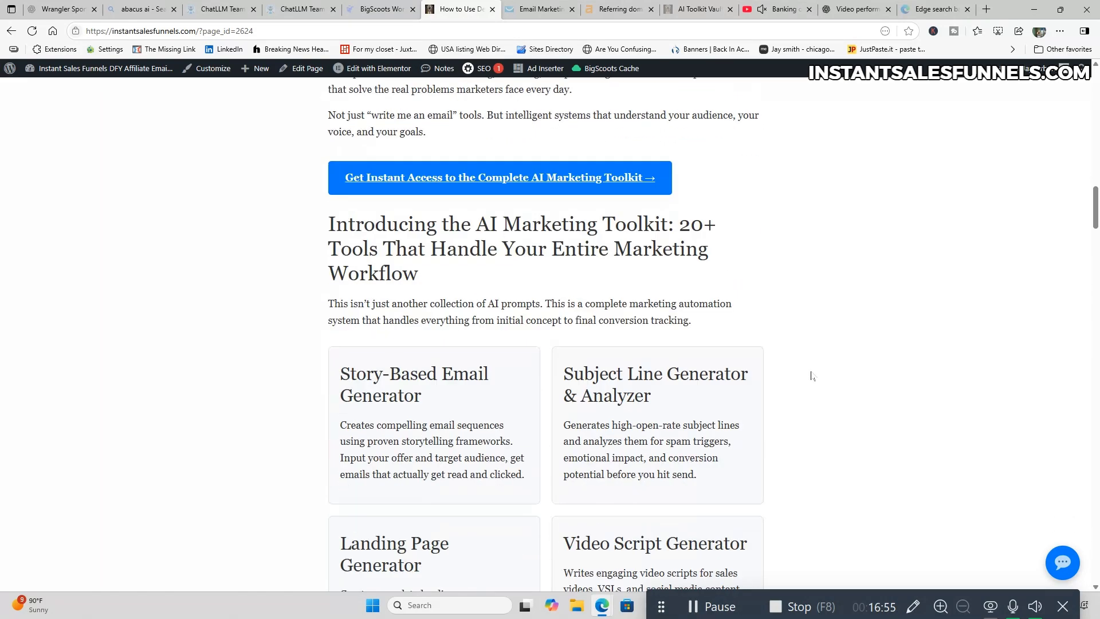
{"action": "scroll", "coordinate": [723, 424], "scroll_direction": "down", "scroll_amount": 1}
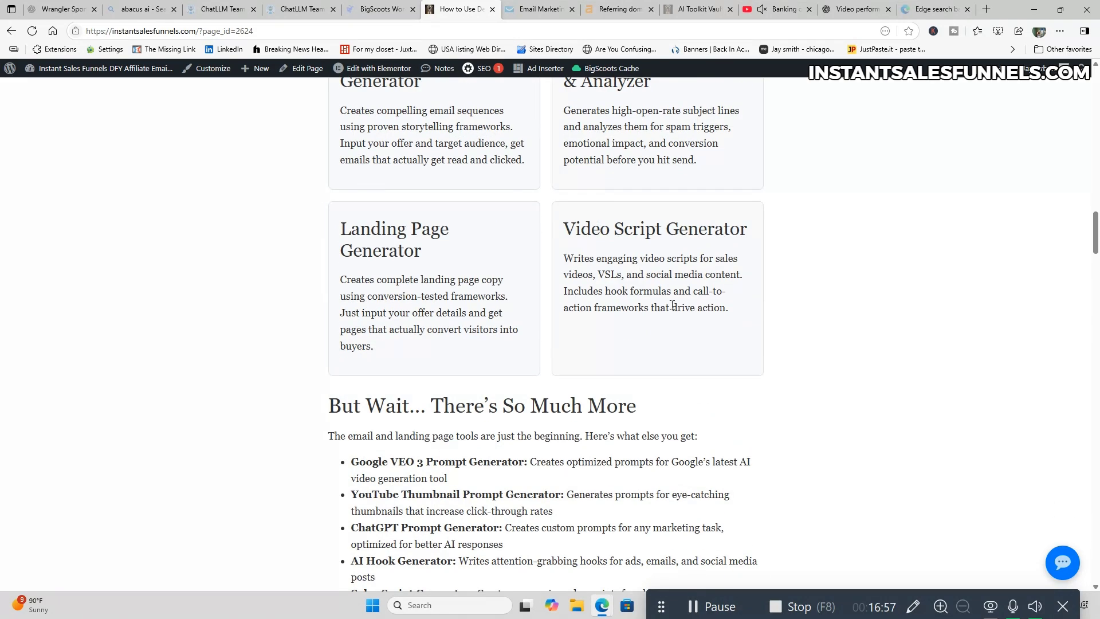
{"action": "scroll", "coordinate": [762, 350], "scroll_direction": "down", "scroll_amount": 6}
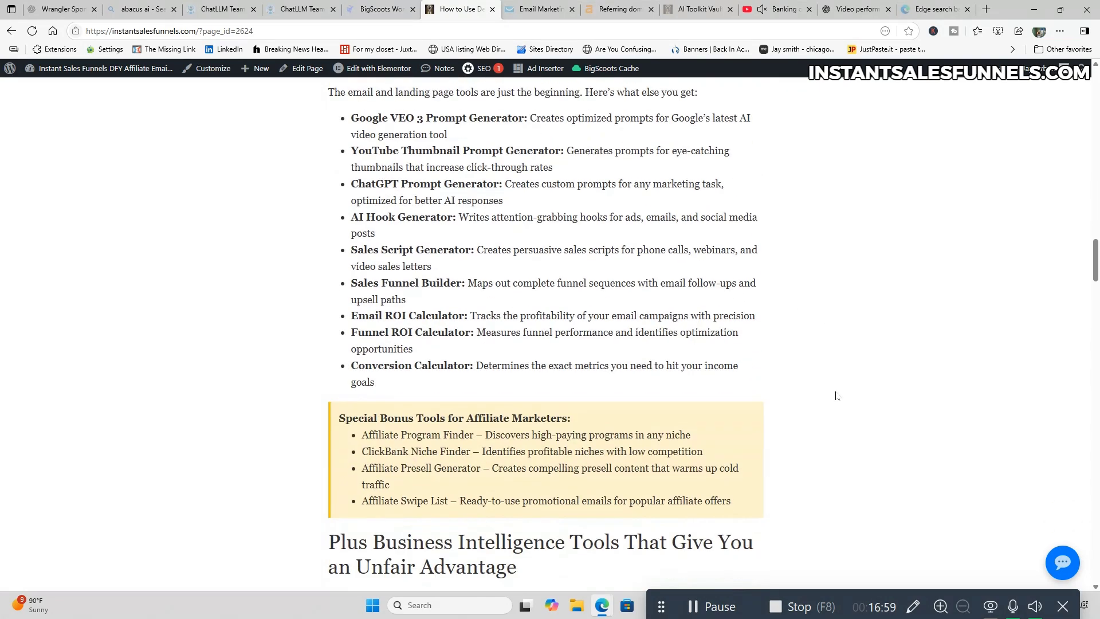
{"action": "scroll", "coordinate": [837, 395], "scroll_direction": "down", "scroll_amount": 5}
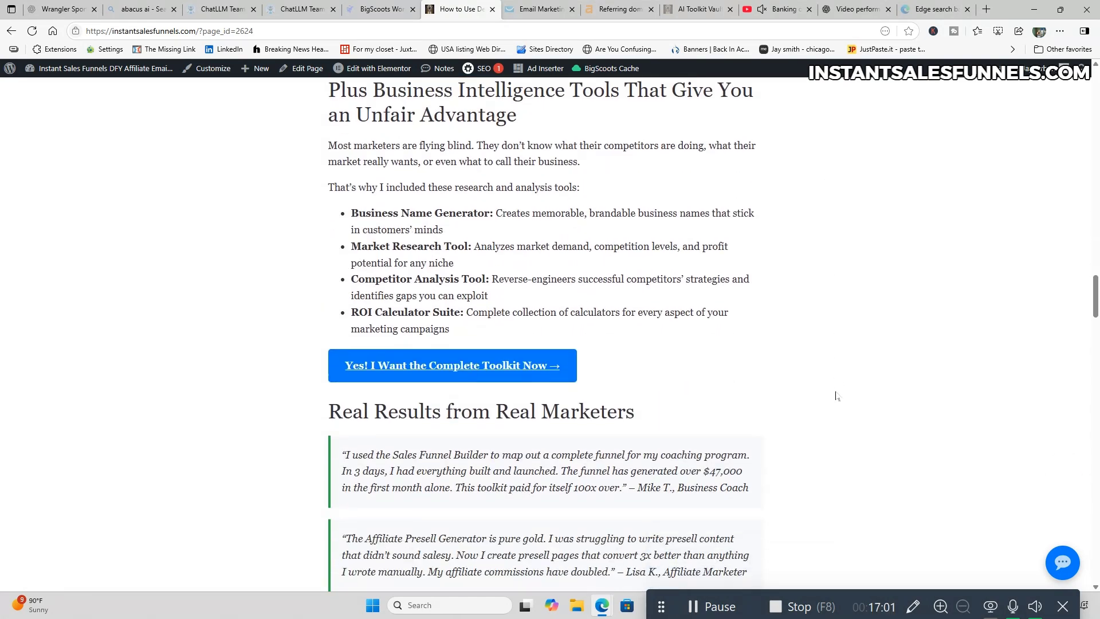
- Review the rest of the previewed page, from the testimonials through the offer and FAQ to the closing P.S. and share section
{"action": "scroll", "coordinate": [837, 395], "scroll_direction": "down", "scroll_amount": 4}
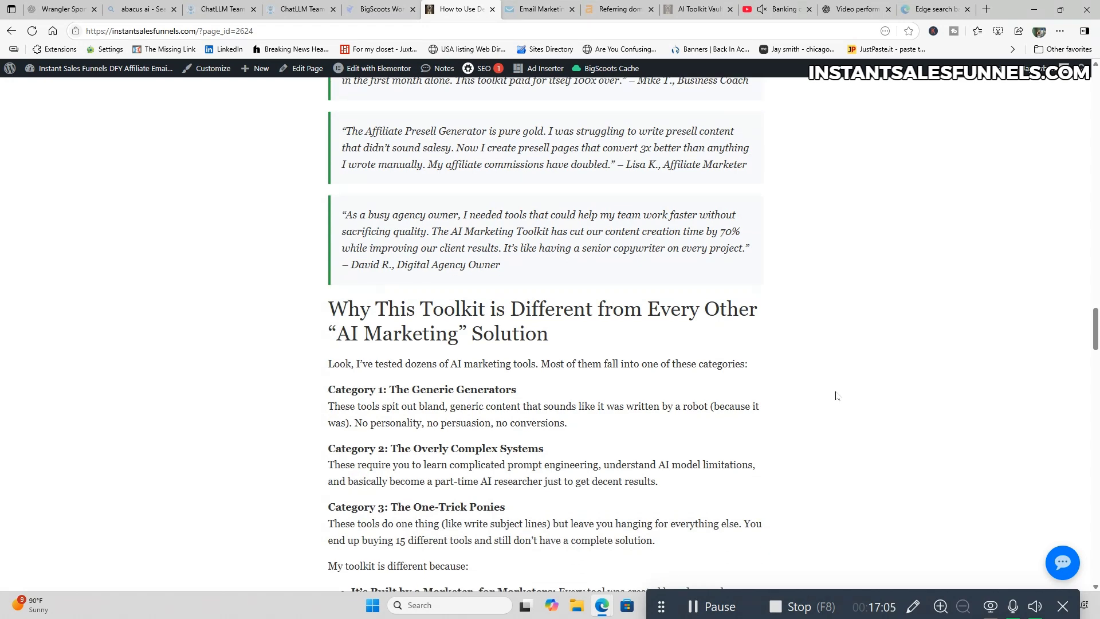
{"action": "scroll", "coordinate": [836, 395], "scroll_direction": "down", "scroll_amount": 5}
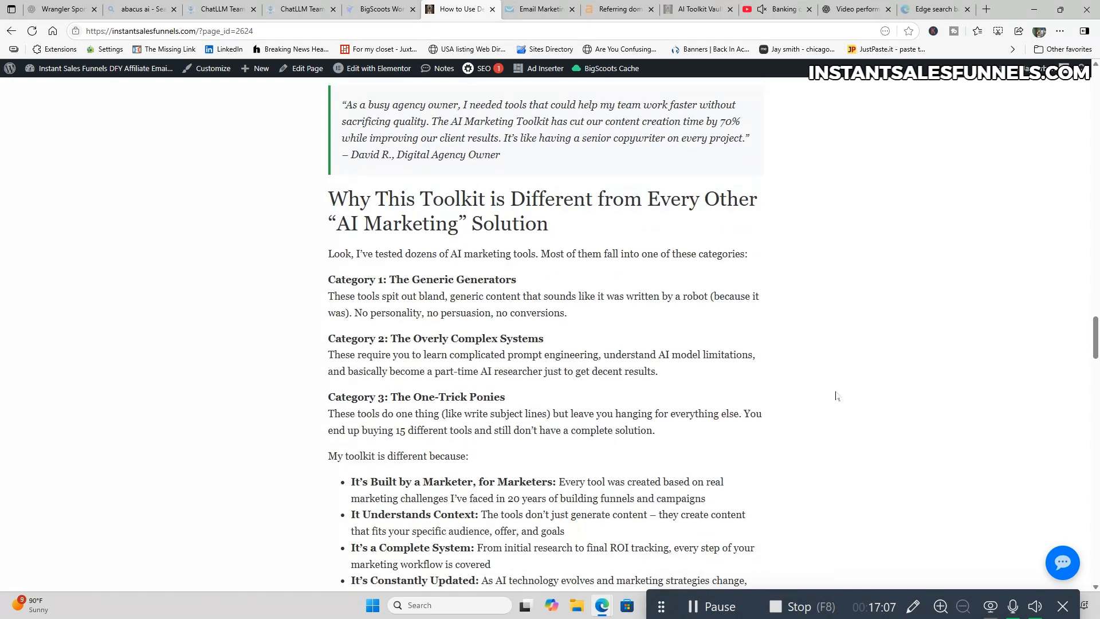
{"action": "scroll", "coordinate": [815, 405], "scroll_direction": "down", "scroll_amount": 8}
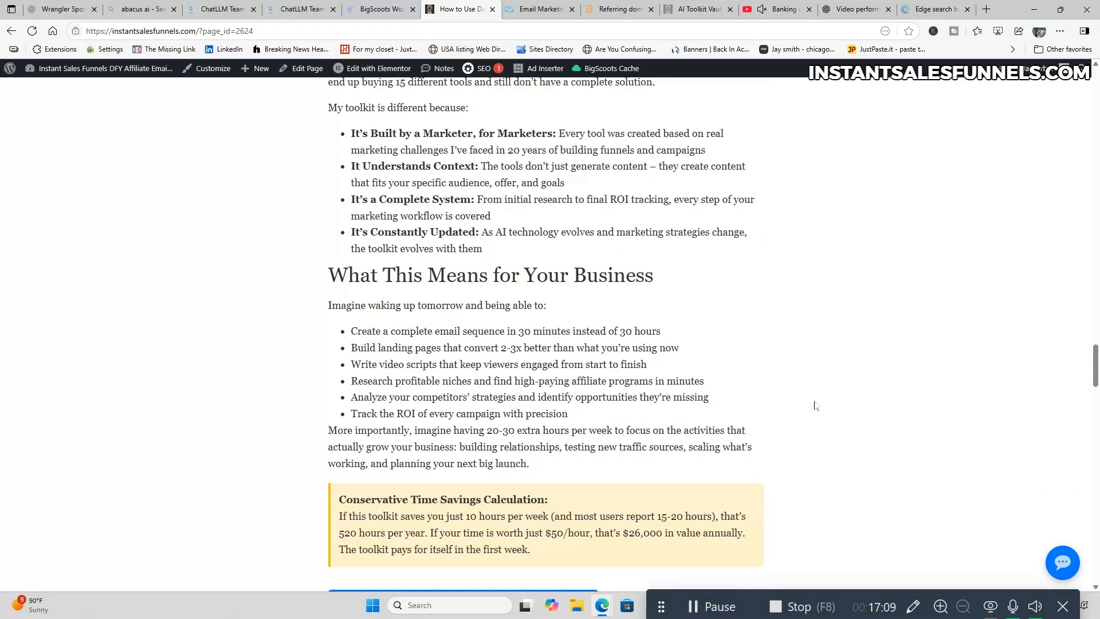
{"action": "scroll", "coordinate": [815, 405], "scroll_direction": "down", "scroll_amount": 10}
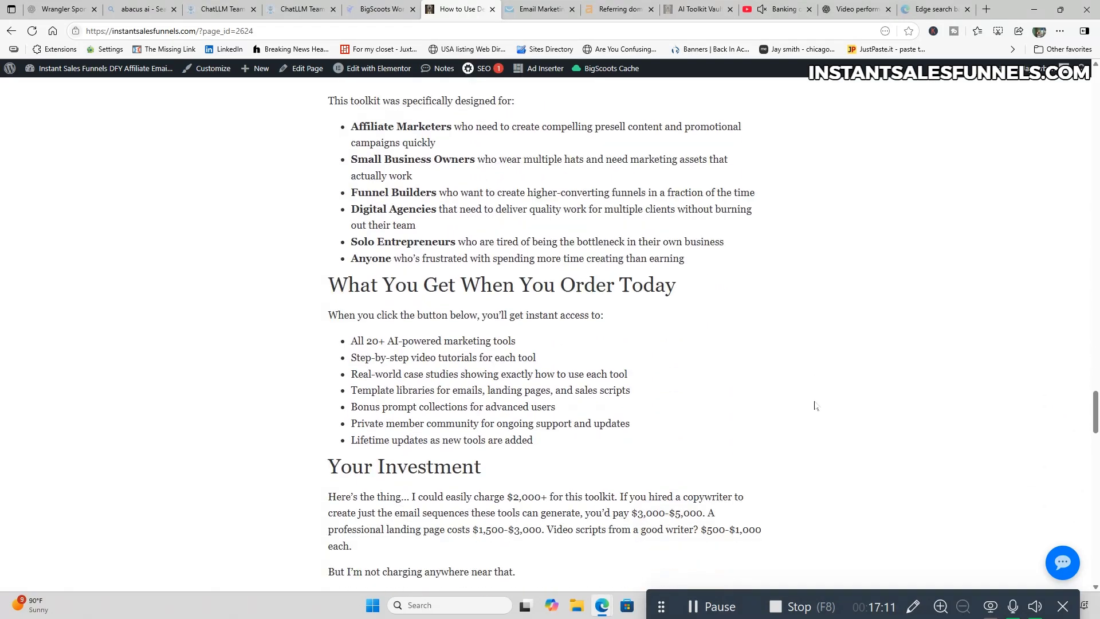
{"action": "scroll", "coordinate": [815, 406], "scroll_direction": "down", "scroll_amount": 10}
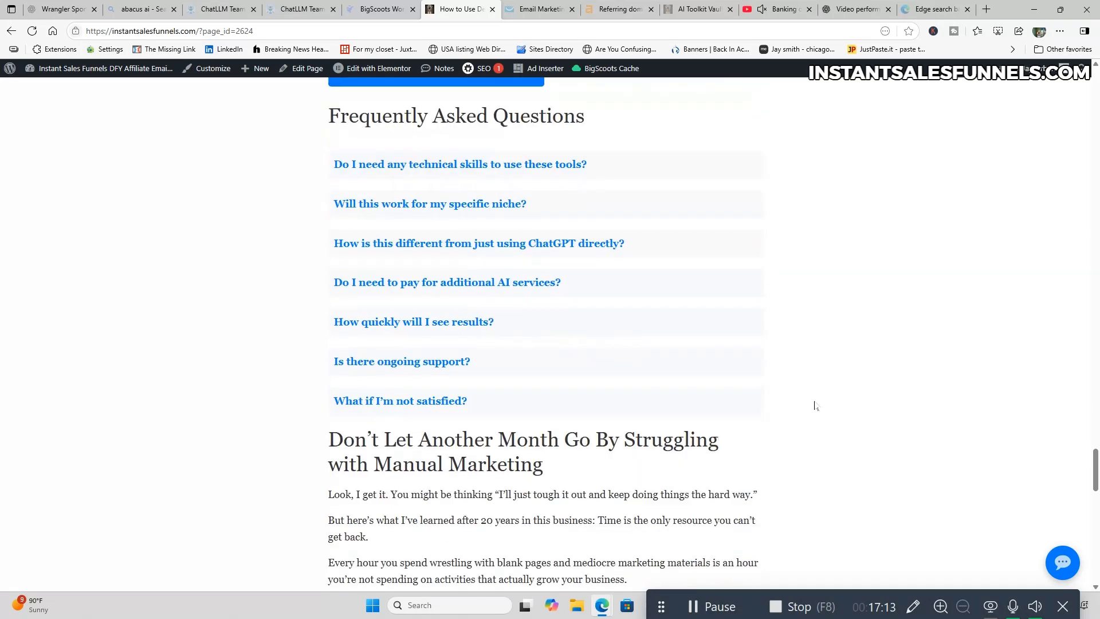
{"action": "scroll", "coordinate": [815, 405], "scroll_direction": "down", "scroll_amount": 3}
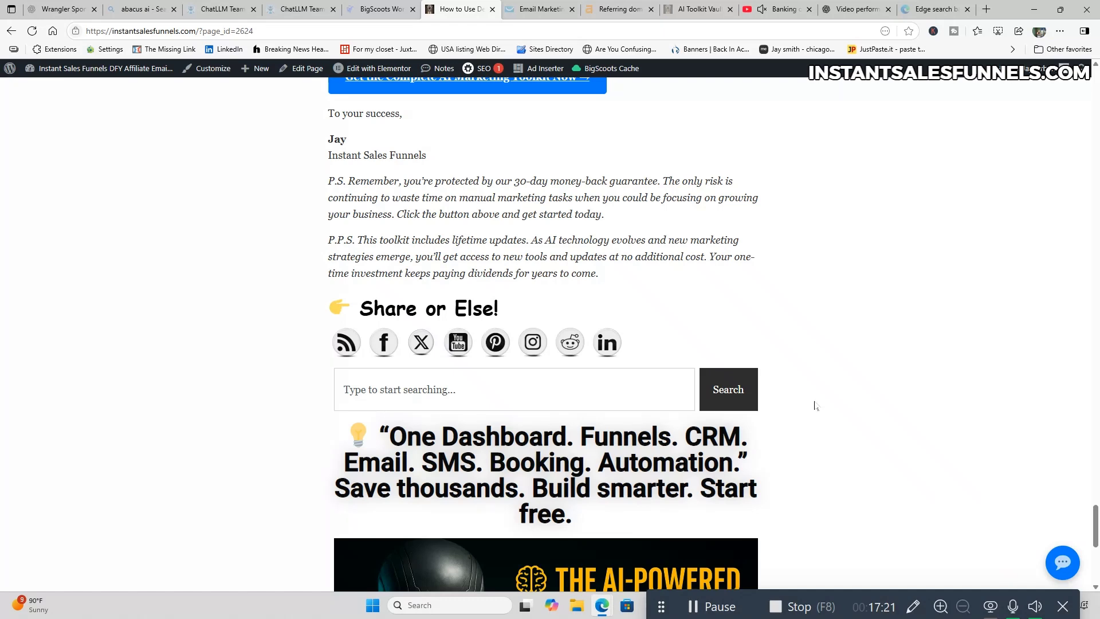
- Go back through the previewed page from the closing section to the page title and main headline
{"action": "scroll", "coordinate": [814, 405], "scroll_direction": "up", "scroll_amount": 15}
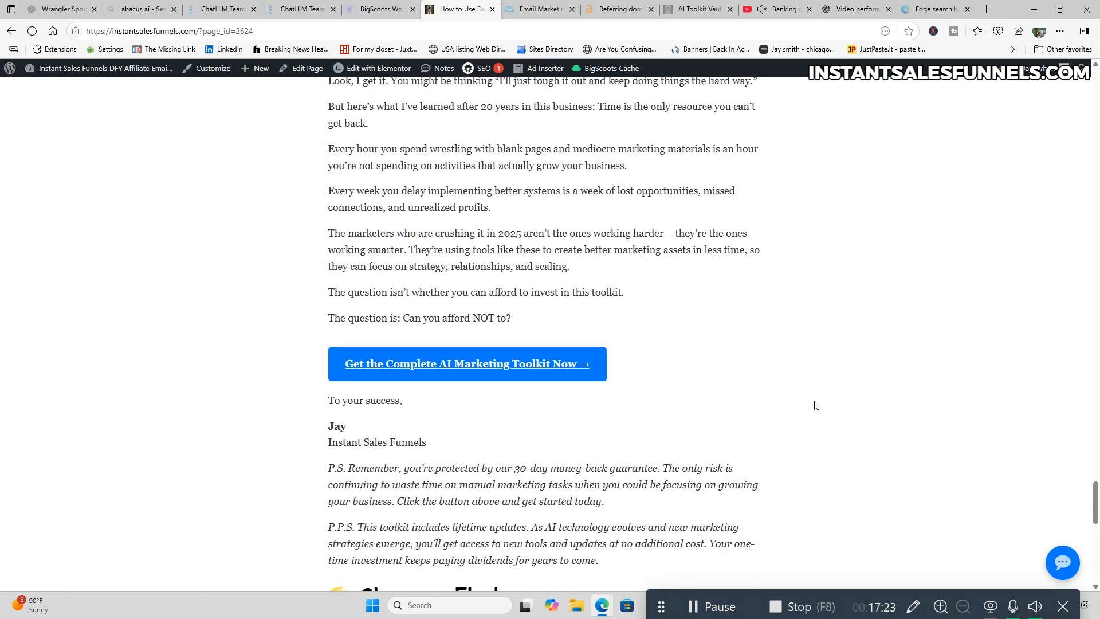
{"action": "scroll", "coordinate": [814, 405], "scroll_direction": "up", "scroll_amount": 20}
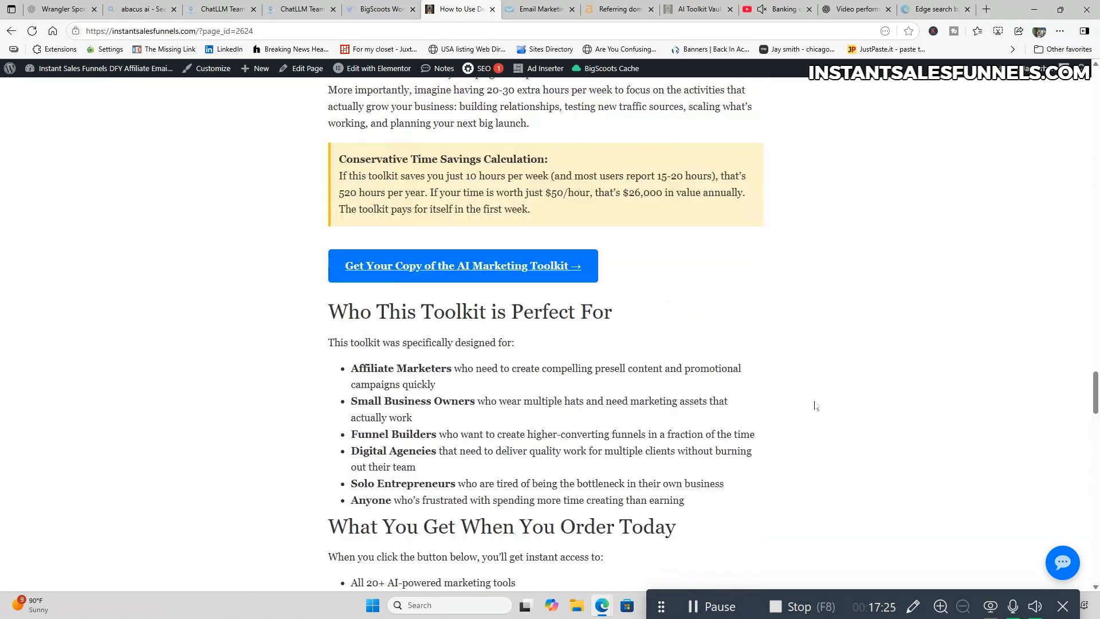
{"action": "scroll", "coordinate": [814, 405], "scroll_direction": "up", "scroll_amount": 20}
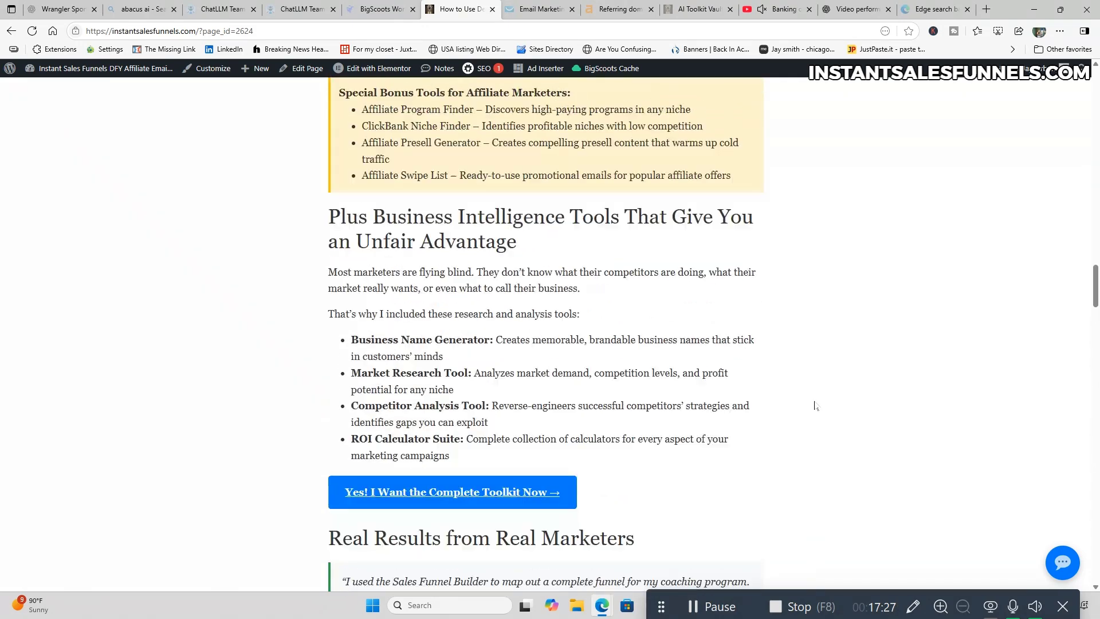
{"action": "scroll", "coordinate": [815, 405], "scroll_direction": "up", "scroll_amount": 3}
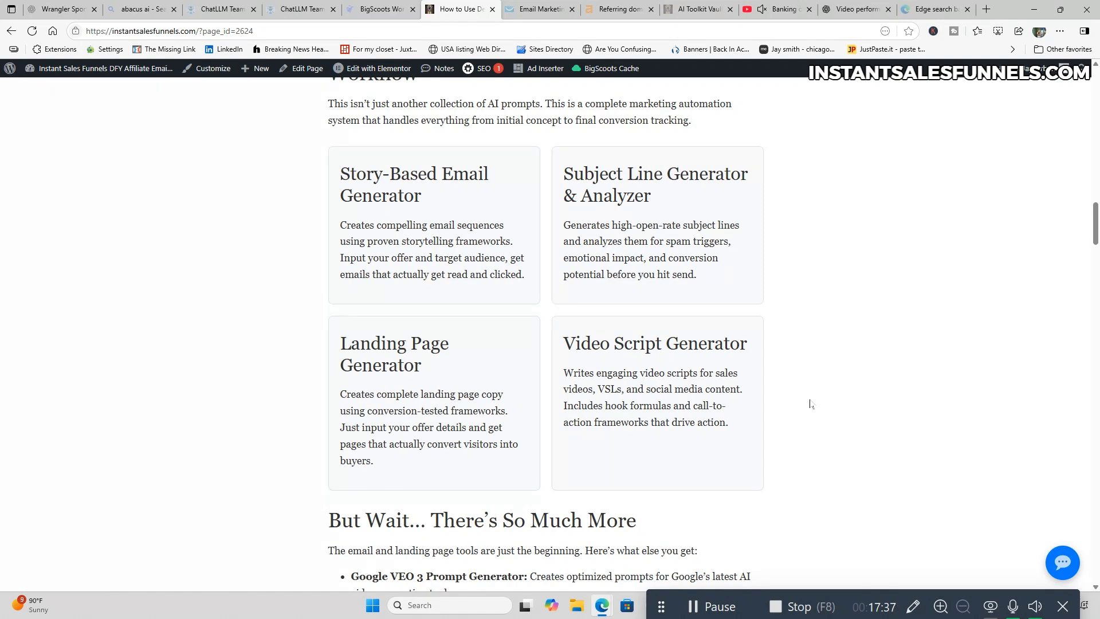
{"action": "scroll", "coordinate": [810, 404], "scroll_direction": "up", "scroll_amount": 20}
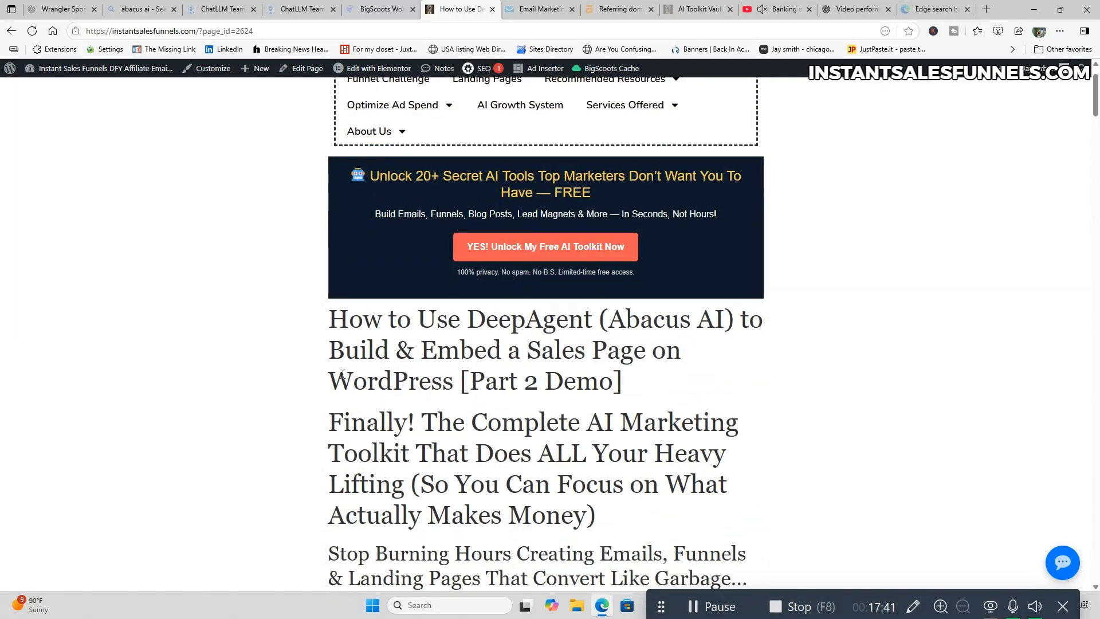
- Test the Frequently Asked Questions accordion by expanding its first four questions, from technical skills to paying for additional AI services
{"action": "scroll", "coordinate": [596, 484], "scroll_direction": "down", "scroll_amount": 3}
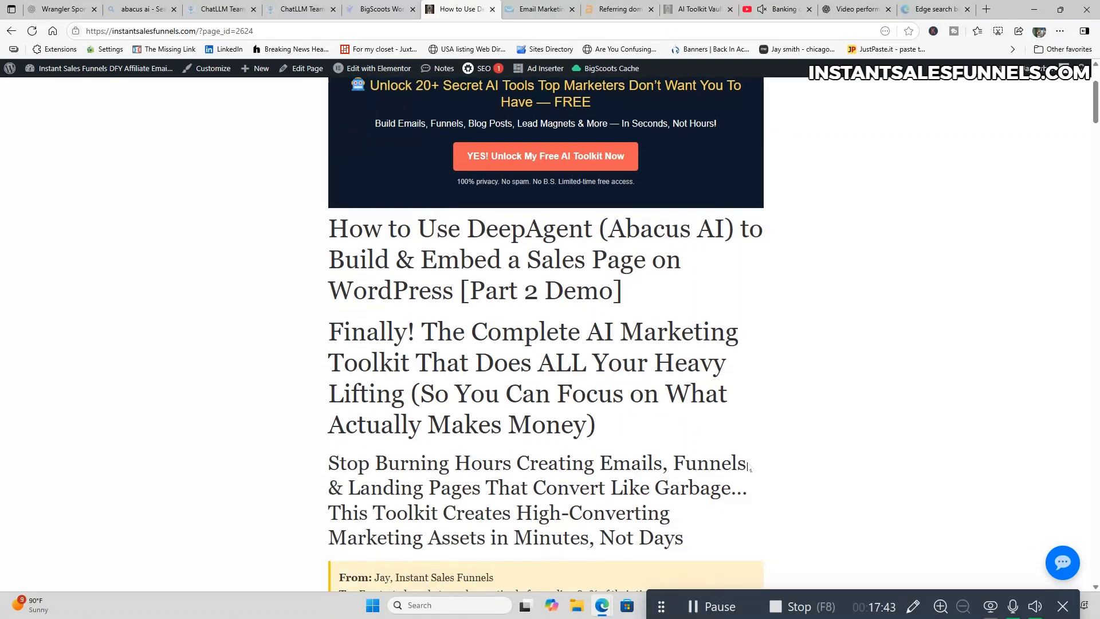
{"action": "scroll", "coordinate": [800, 400], "scroll_direction": "down", "scroll_amount": 20}
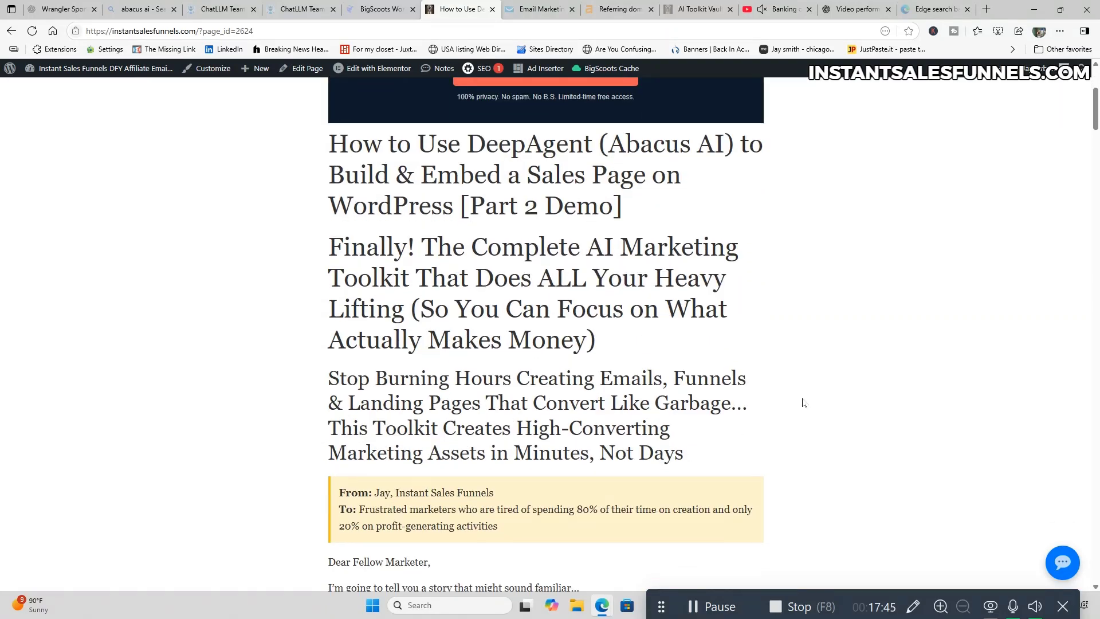
{"action": "scroll", "coordinate": [810, 410], "scroll_direction": "down", "scroll_amount": 20}
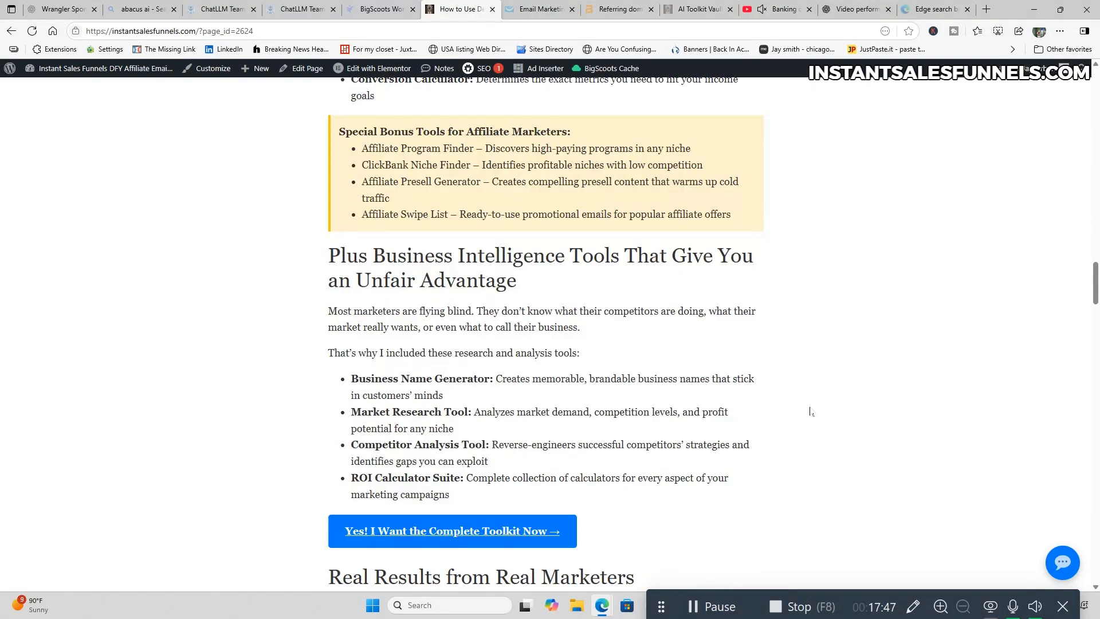
{"action": "scroll", "coordinate": [810, 411], "scroll_direction": "down", "scroll_amount": 17}
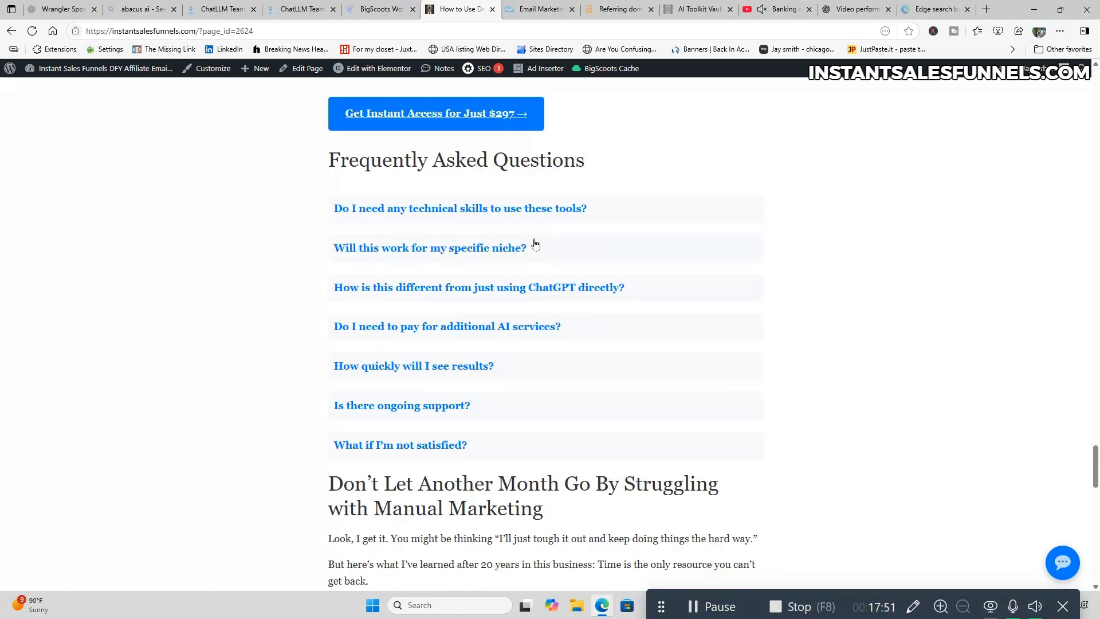
{"action": "left_click", "coordinate": [542, 217]}
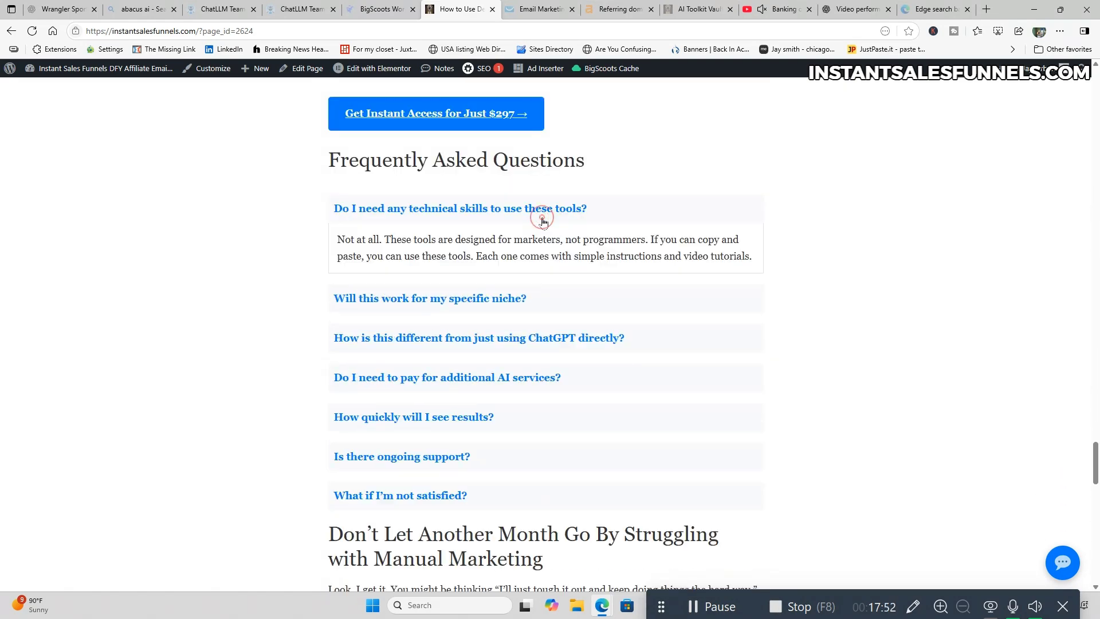
{"action": "left_click", "coordinate": [518, 307]}
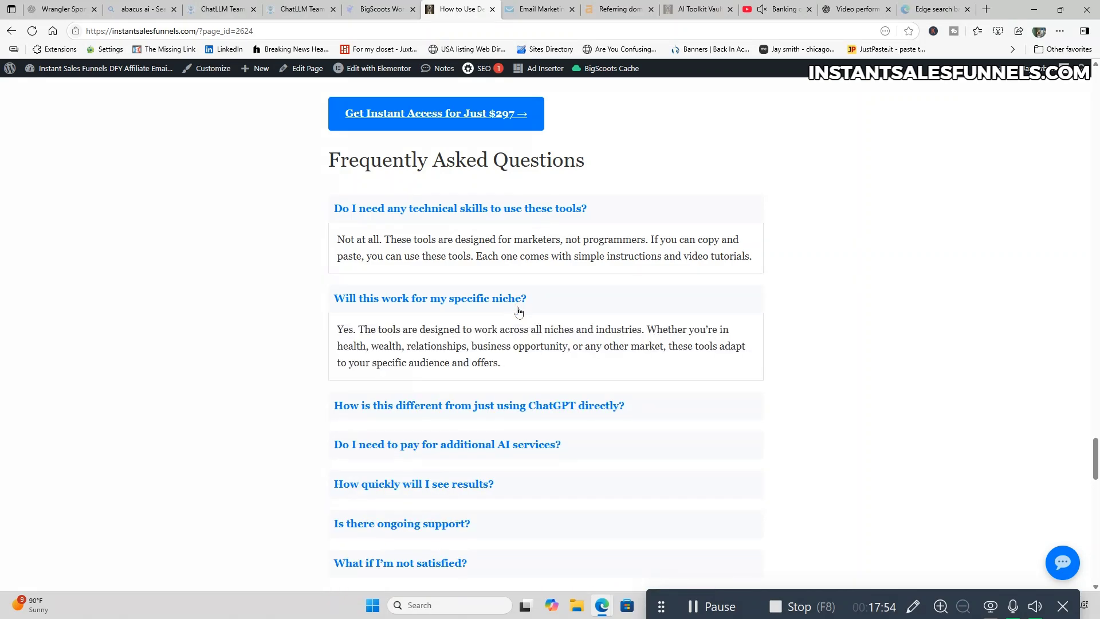
{"action": "left_click", "coordinate": [504, 406]}
{"action": "scroll", "coordinate": [520, 423], "scroll_direction": "down", "scroll_amount": 3}
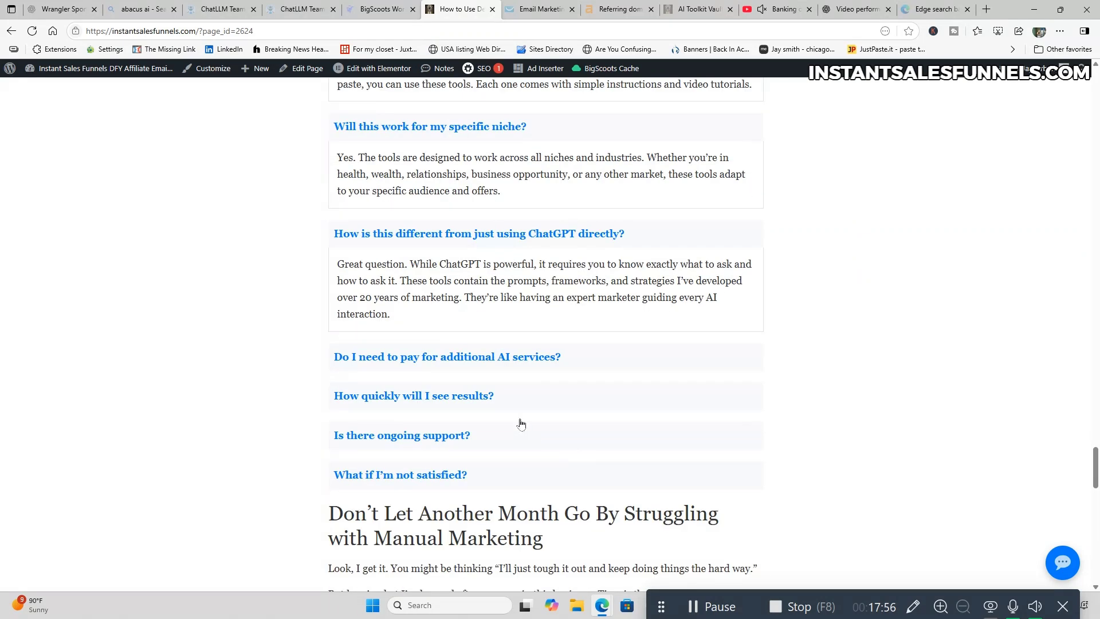
{"action": "left_click", "coordinate": [504, 368]}
- Check the final "Get the Complete AI Marketing Toolkit Now" link and the P.S. text, finishing back at the page's navigation header
{"action": "scroll", "coordinate": [720, 437], "scroll_direction": "down", "scroll_amount": 4}
{"action": "scroll", "coordinate": [720, 437], "scroll_direction": "down", "scroll_amount": 3}
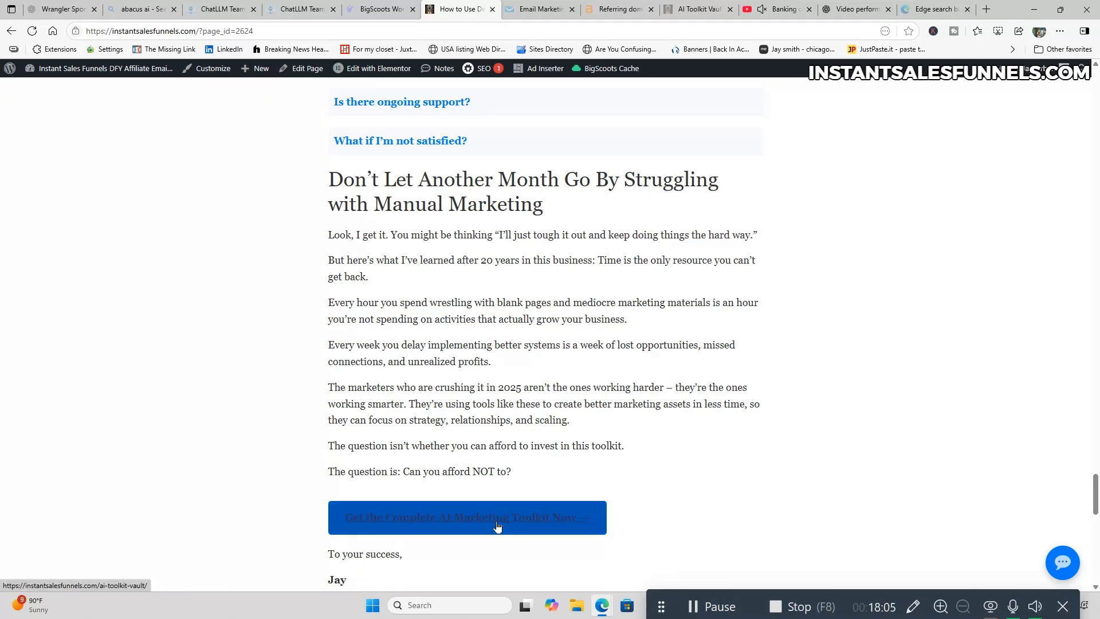
{"action": "scroll", "coordinate": [772, 457], "scroll_direction": "down", "scroll_amount": 5}
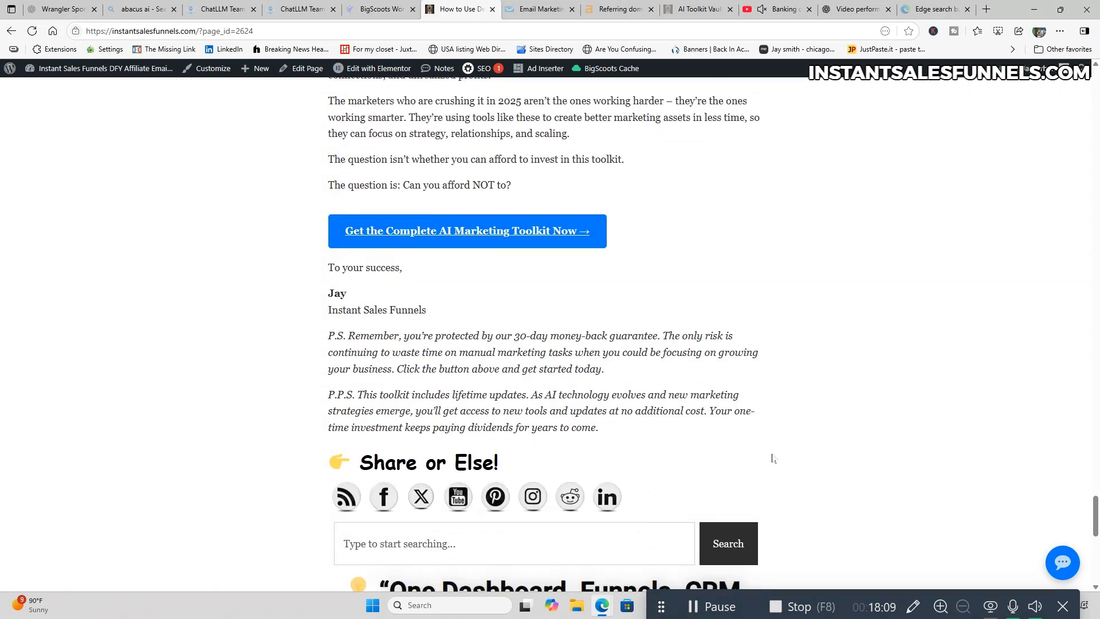
{"action": "scroll", "coordinate": [772, 457], "scroll_direction": "down", "scroll_amount": 2}
{"action": "scroll", "coordinate": [772, 457], "scroll_direction": "up", "scroll_amount": 12}
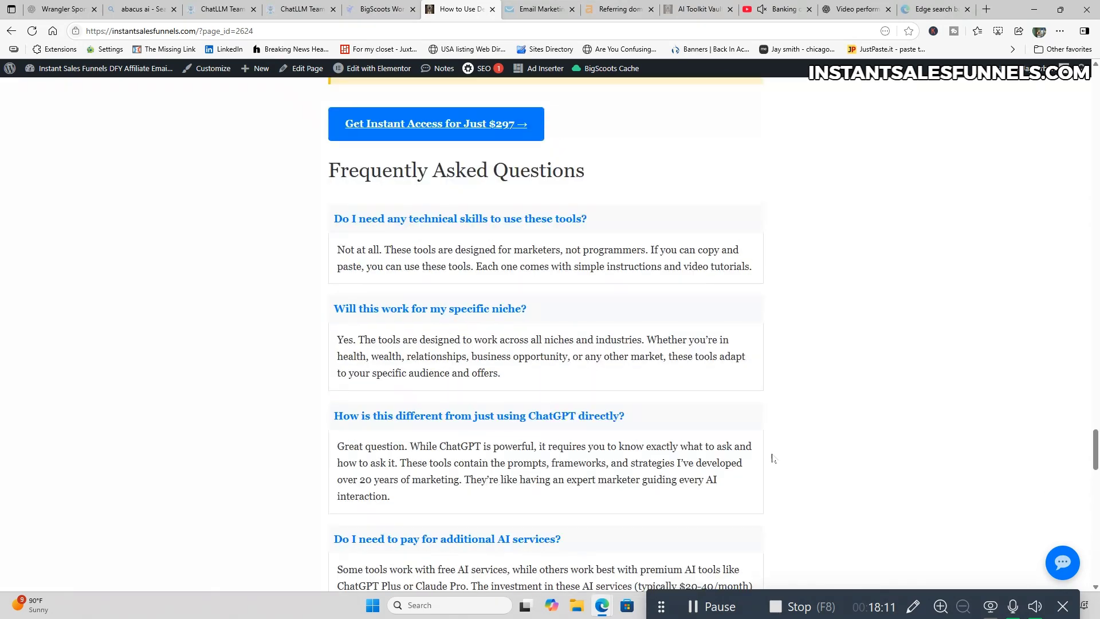
{"action": "scroll", "coordinate": [772, 458], "scroll_direction": "up", "scroll_amount": 20}
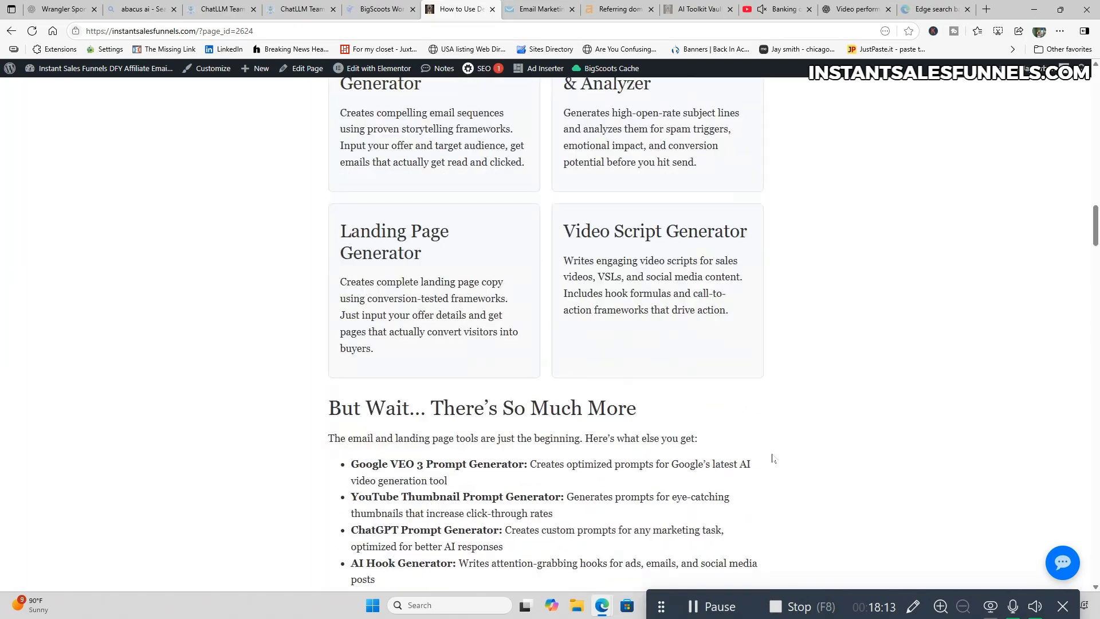
{"action": "scroll", "coordinate": [771, 457], "scroll_direction": "up", "scroll_amount": 20}
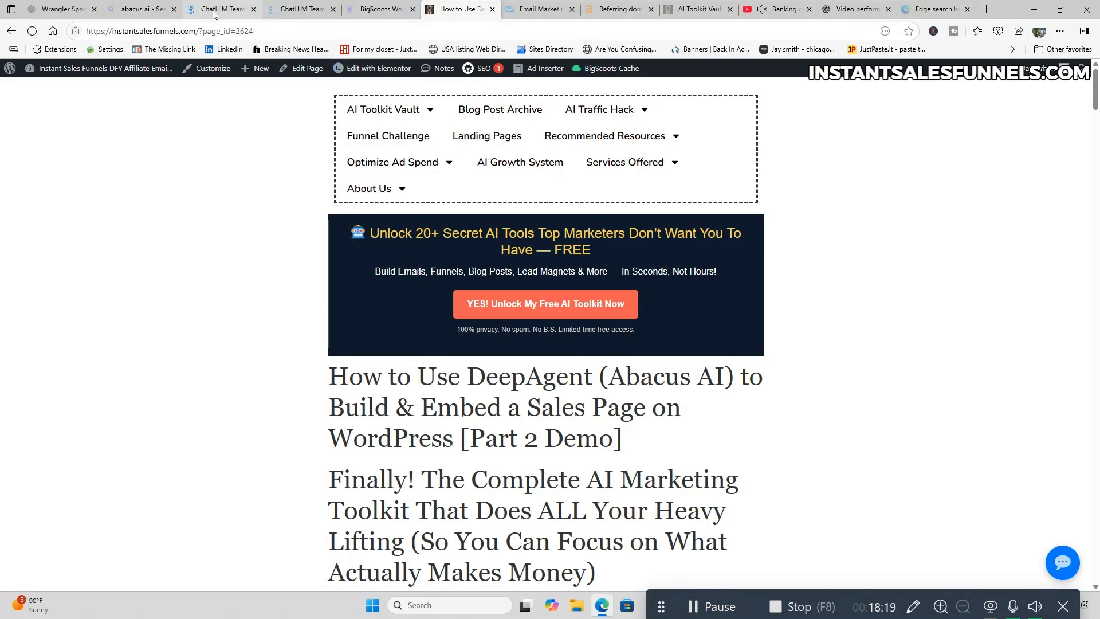
- Switch to the DeepAgent sales page task and review its completion summary, including the key highlights and the feature checklist
{"action": "mouse_move", "coordinate": [213, 15]}
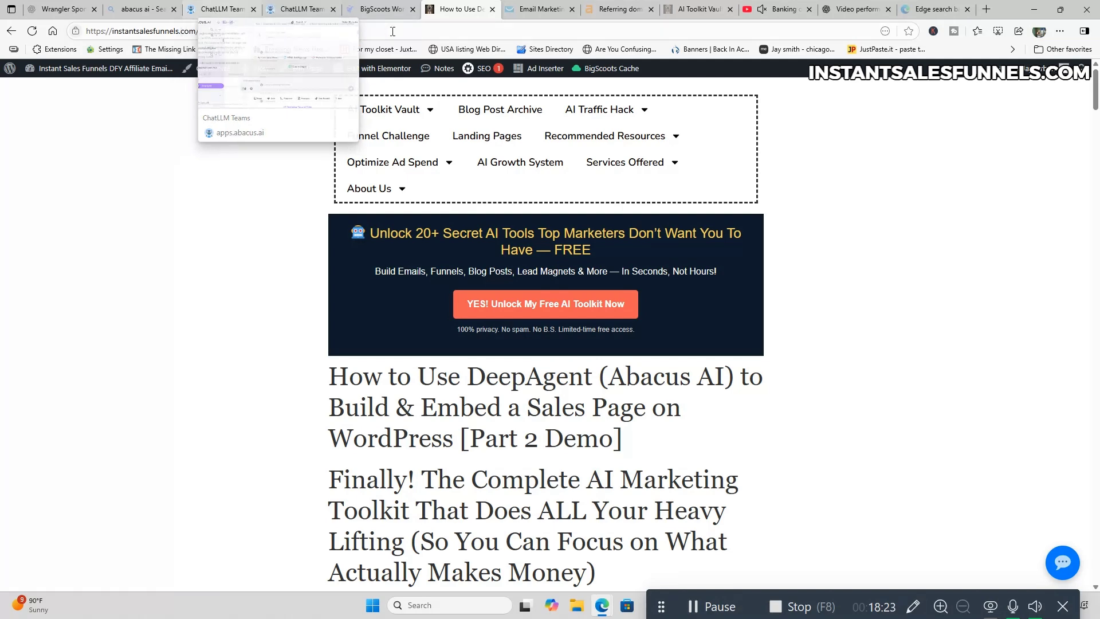
{"action": "left_click", "coordinate": [314, 12]}
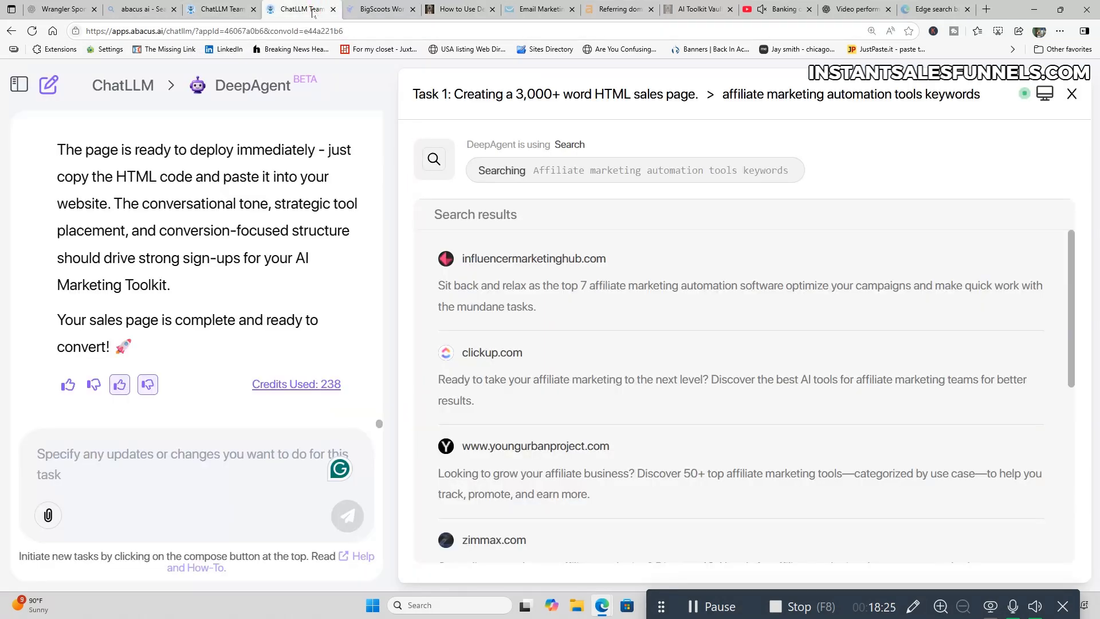
{"action": "scroll", "coordinate": [293, 366], "scroll_direction": "up", "scroll_amount": 10}
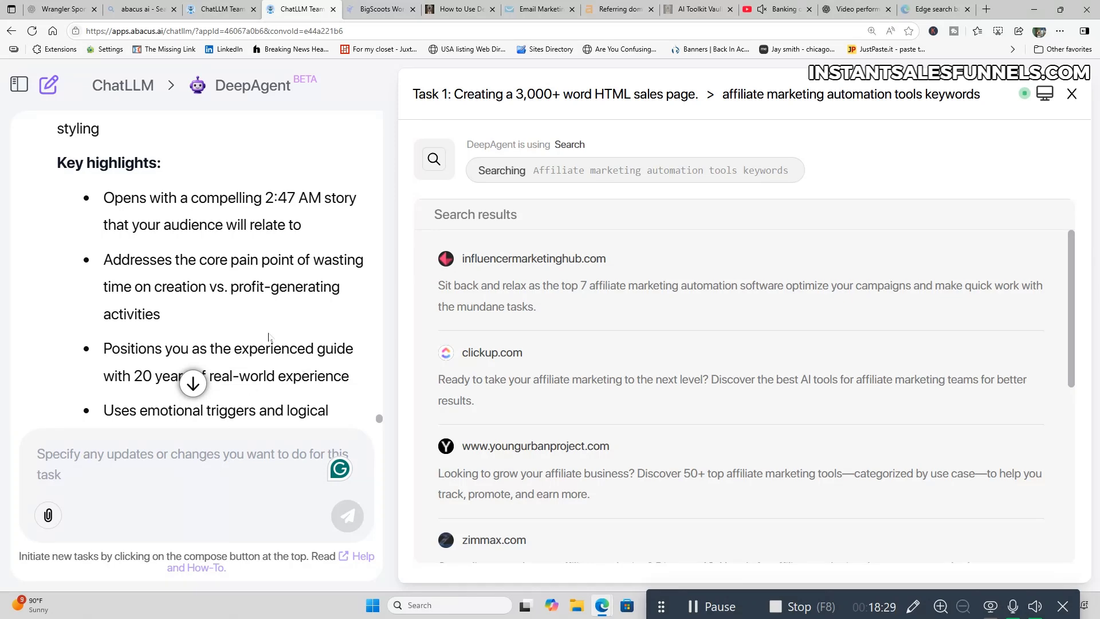
{"action": "scroll", "coordinate": [269, 336], "scroll_direction": "up", "scroll_amount": 15}
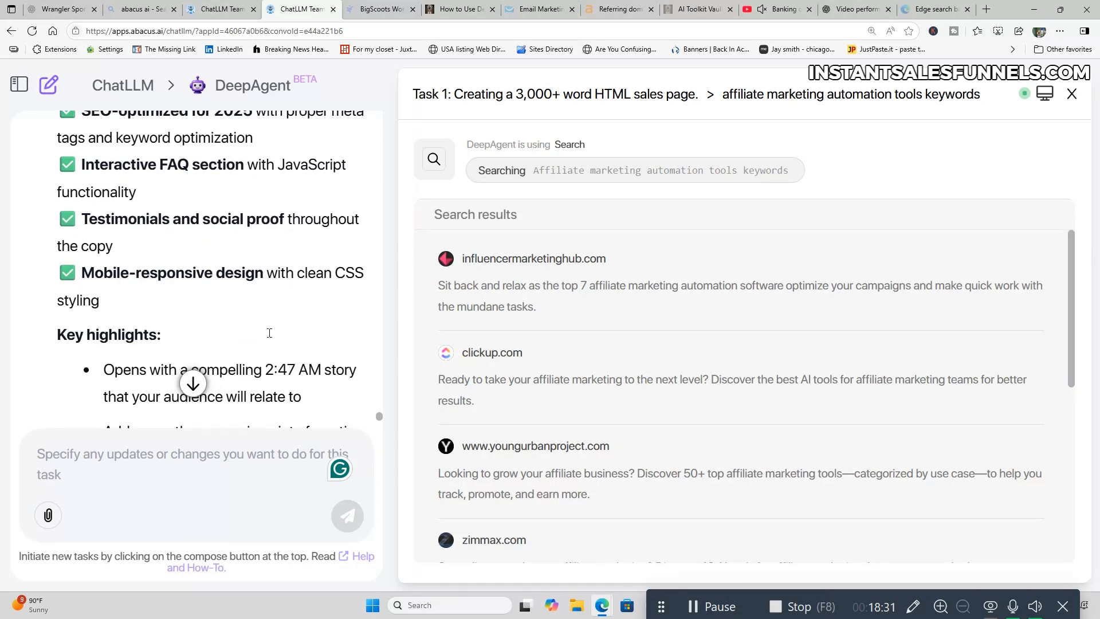
{"action": "scroll", "coordinate": [268, 336], "scroll_direction": "up", "scroll_amount": 3}
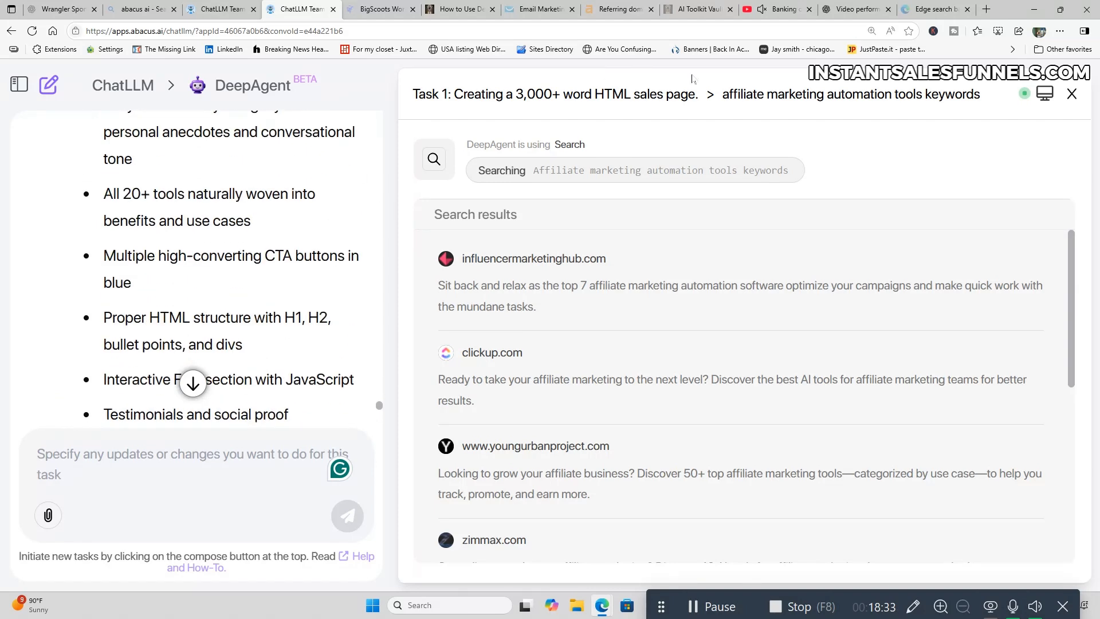
- Find the "FINAL DEEPAGENT PROMPT" in the ChatGPT conversation and highlight its opening copywriter and SEO strategist role instruction
{"action": "left_click", "coordinate": [845, 13]}
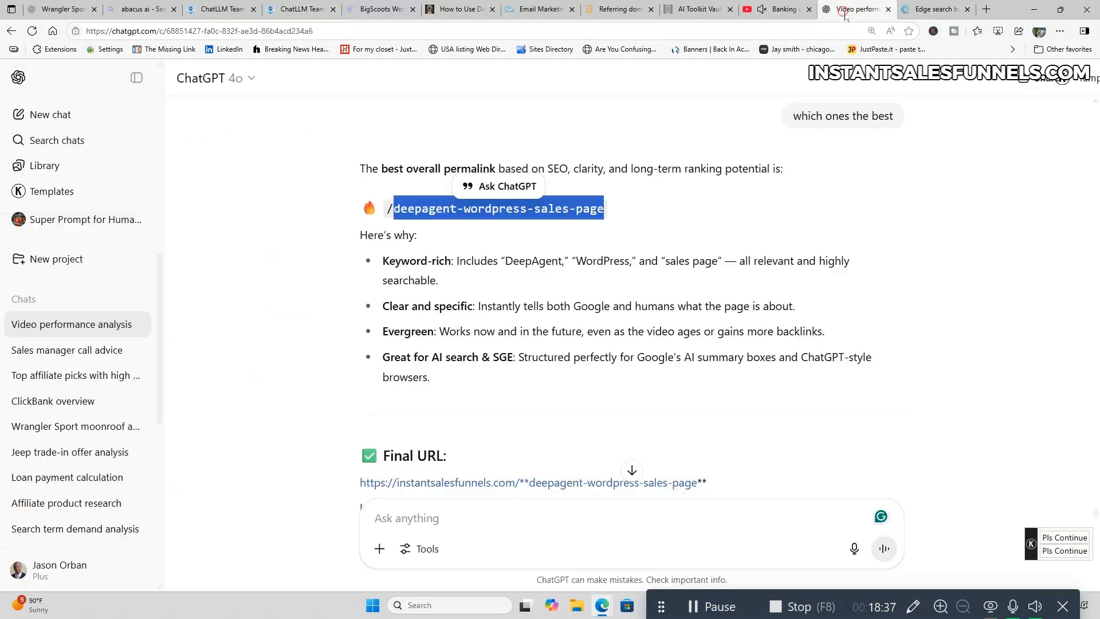
{"action": "scroll", "coordinate": [785, 315], "scroll_direction": "up", "scroll_amount": 10}
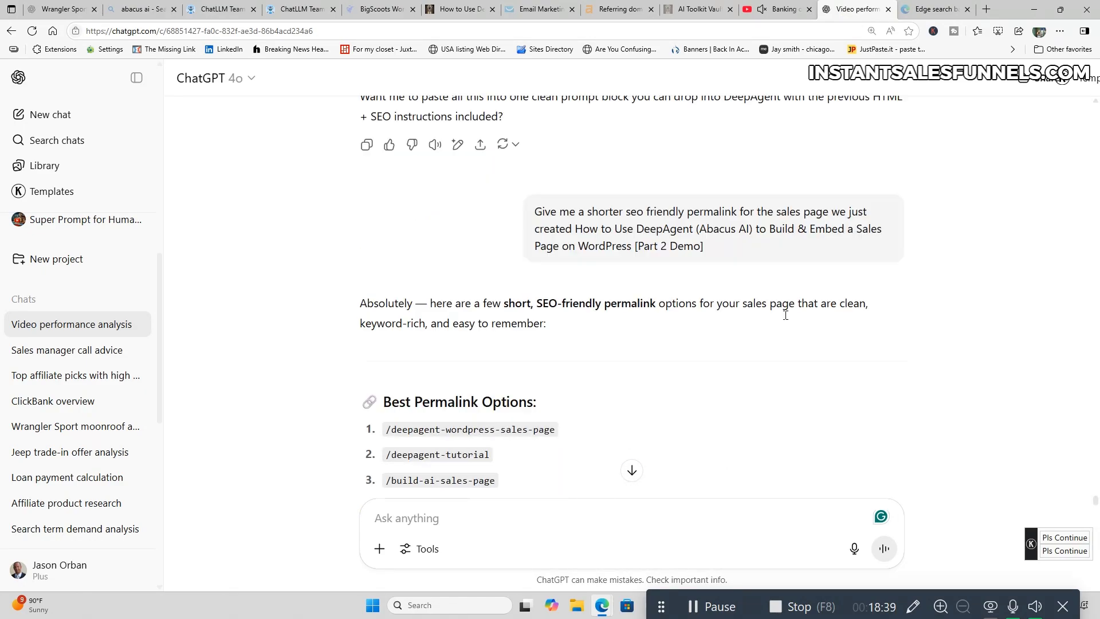
{"action": "scroll", "coordinate": [786, 314], "scroll_direction": "up", "scroll_amount": 20}
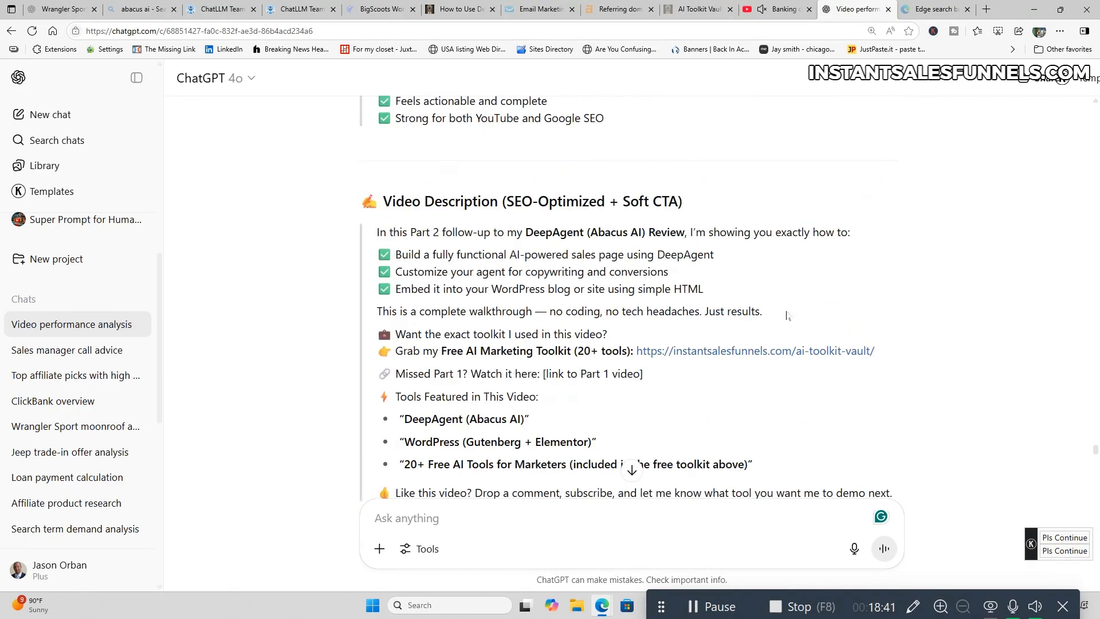
{"action": "scroll", "coordinate": [785, 314], "scroll_direction": "up", "scroll_amount": 20}
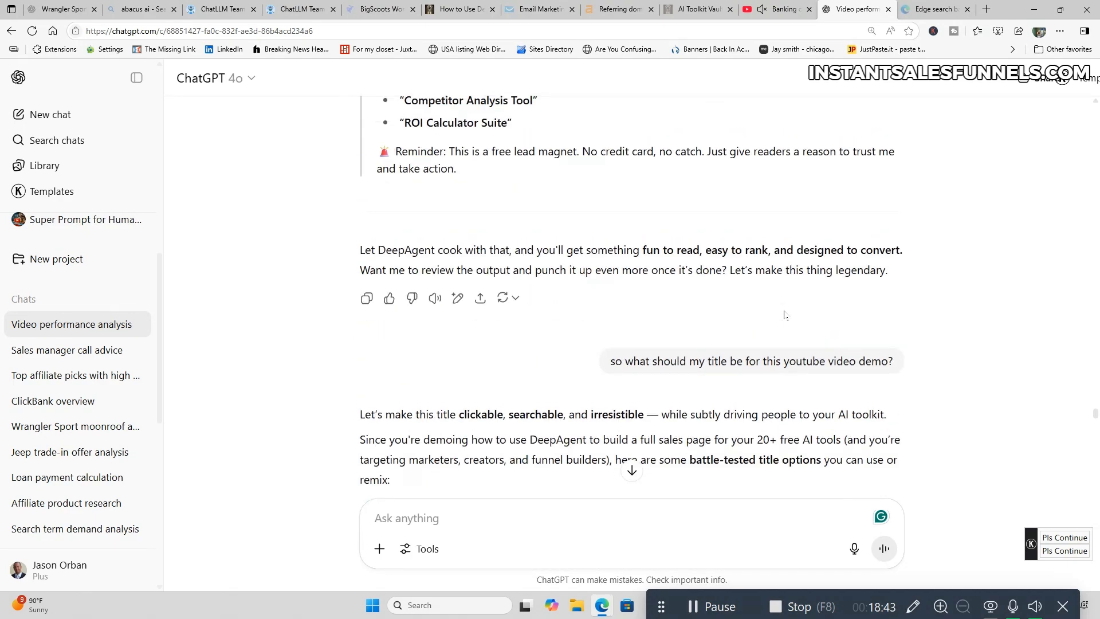
{"action": "scroll", "coordinate": [786, 315], "scroll_direction": "up", "scroll_amount": 20}
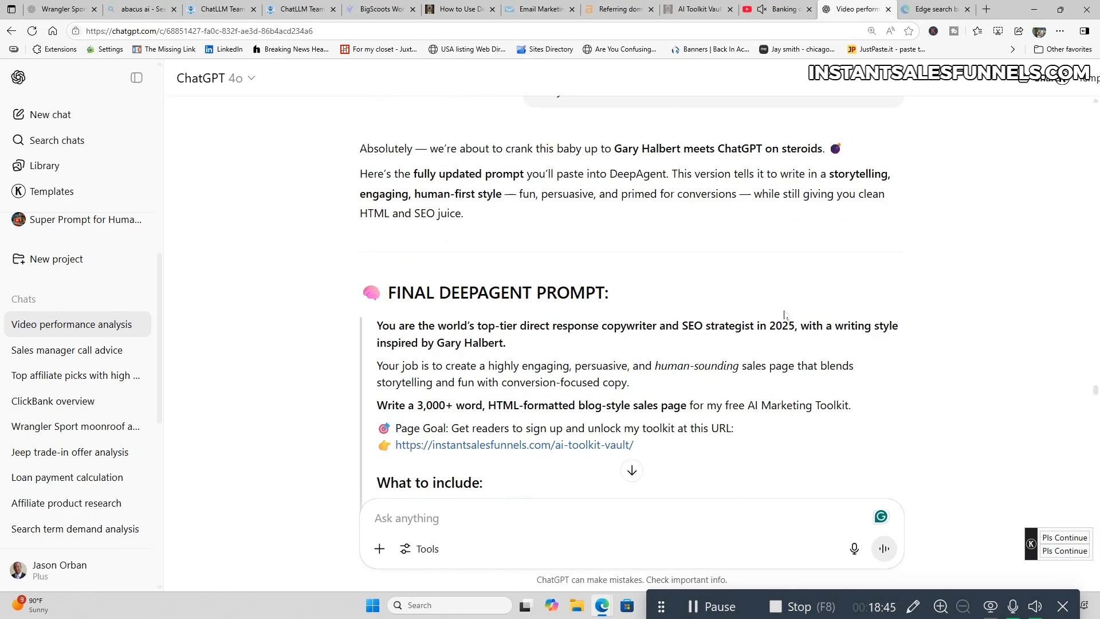
{"action": "scroll", "coordinate": [784, 314], "scroll_direction": "down", "scroll_amount": 5}
{"action": "scroll", "coordinate": [784, 315], "scroll_direction": "up", "scroll_amount": 2}
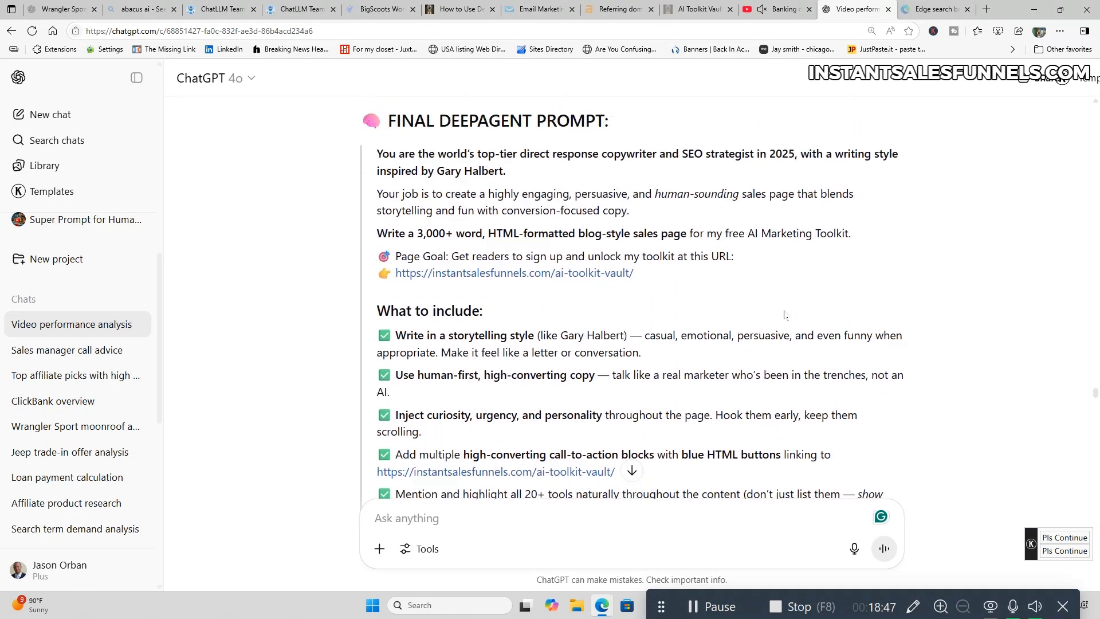
{"action": "left_click_drag", "start_coordinate": [379, 153], "coordinate": [450, 176]}
{"action": "left_click", "coordinate": [376, 150]}
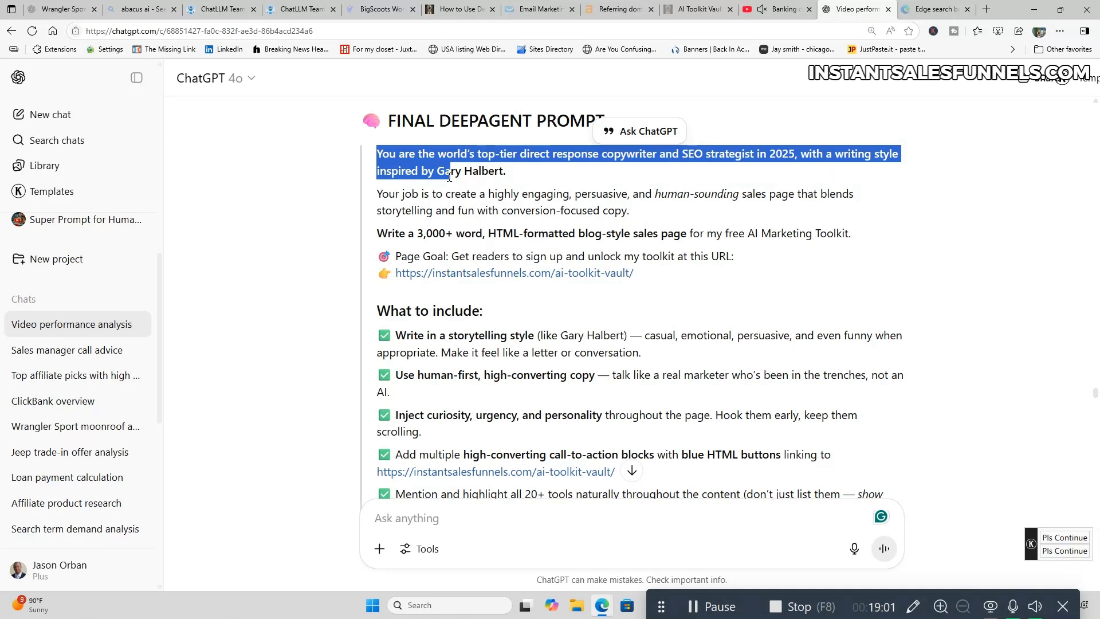
- Read the prompt's "What to include" requirements, from storytelling style through page sections to SEO best practices for 2025
{"action": "scroll", "coordinate": [735, 371], "scroll_direction": "down", "scroll_amount": 2}
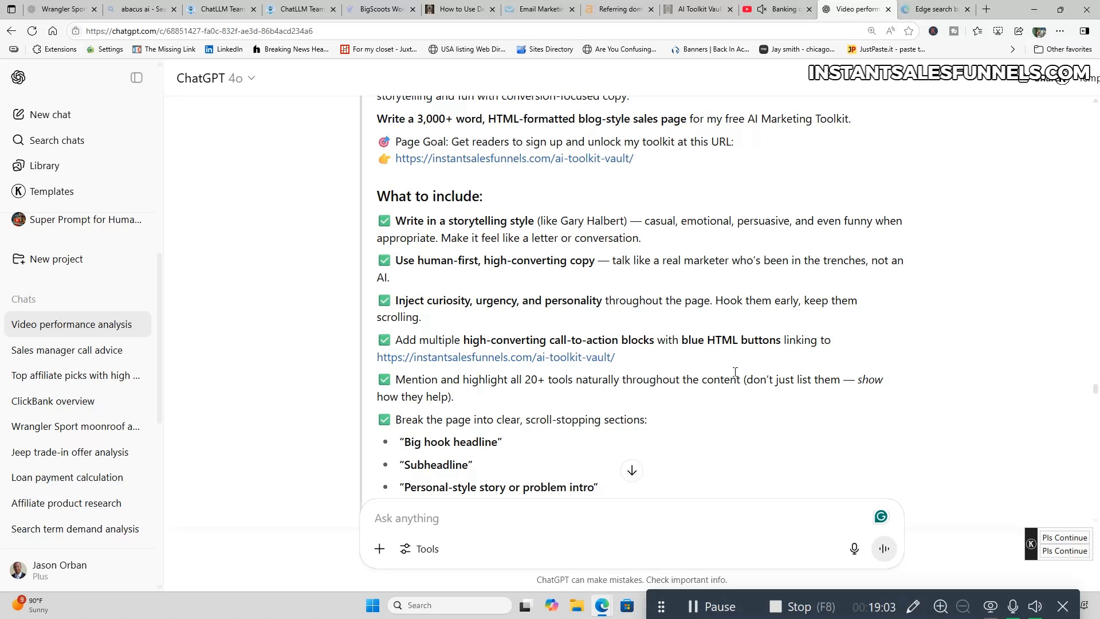
{"action": "scroll", "coordinate": [734, 374], "scroll_direction": "down", "scroll_amount": 2}
{"action": "scroll", "coordinate": [734, 376], "scroll_direction": "down", "scroll_amount": 2}
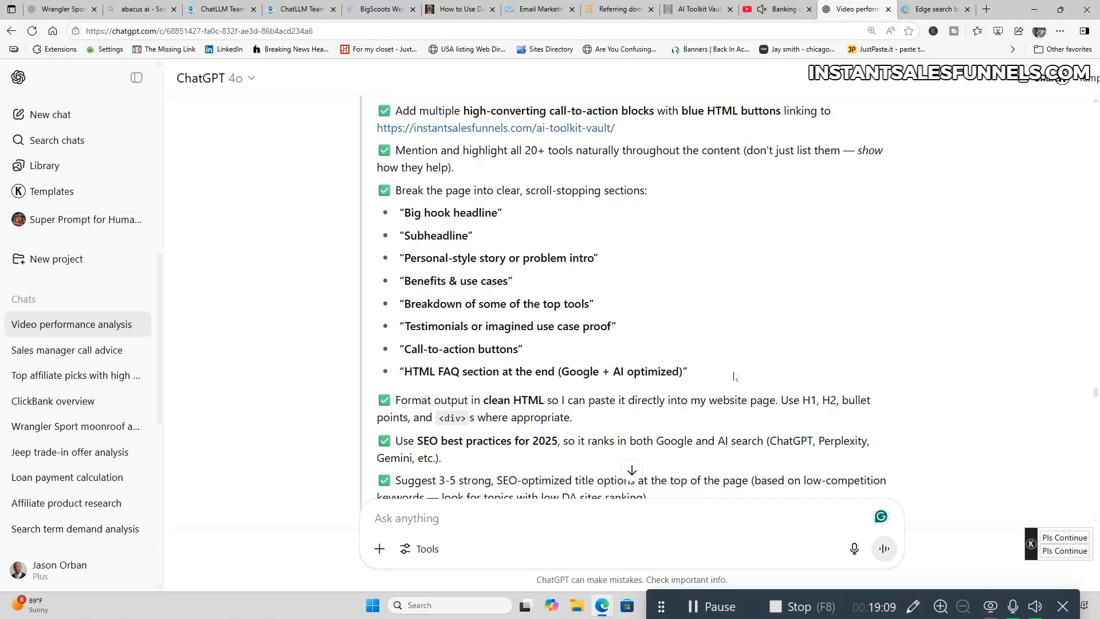
{"action": "scroll", "coordinate": [734, 376], "scroll_direction": "down", "scroll_amount": 2}
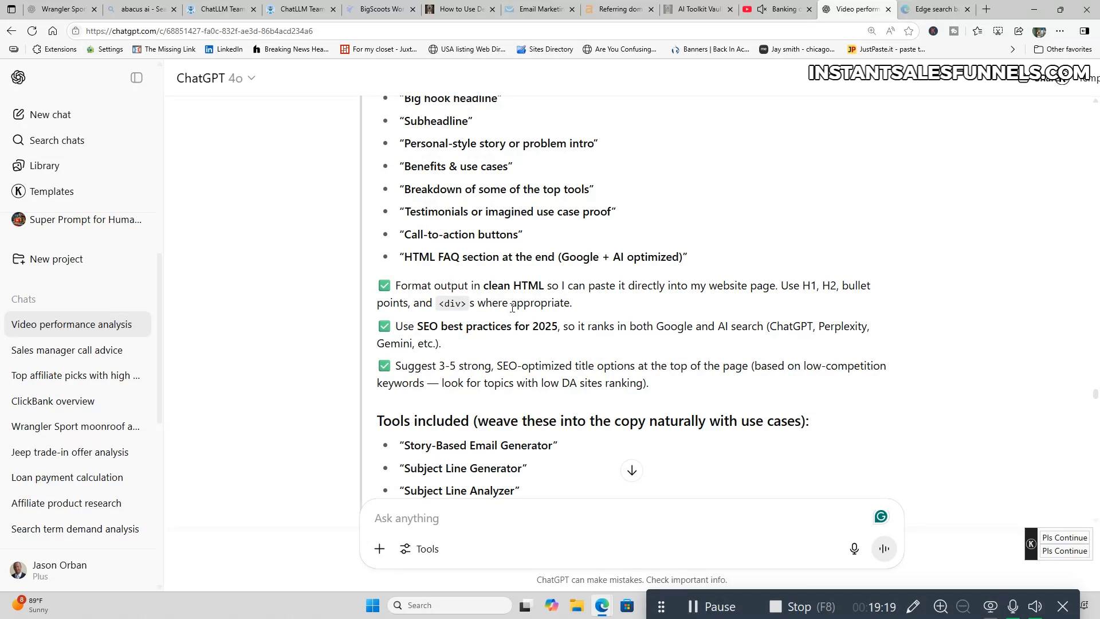
- Highlight the prompt's "Format output in clean HTML" instruction and check the end of the generated HTML code in DeepAgent
{"action": "left_click_drag", "start_coordinate": [395, 285], "coordinate": [586, 309]}
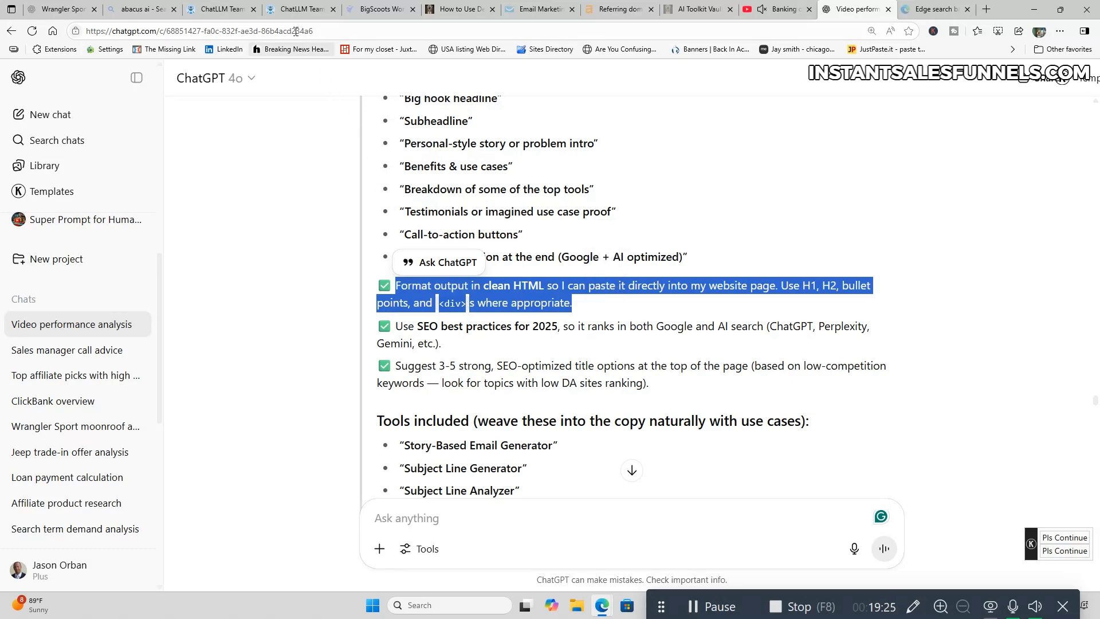
{"action": "left_click", "coordinate": [301, 10]}
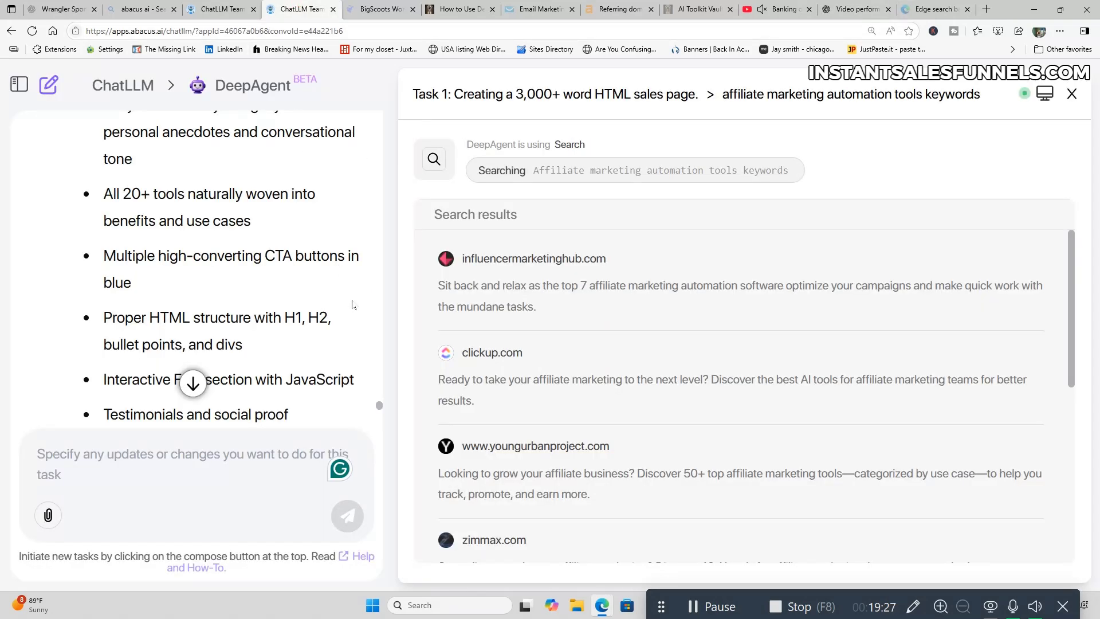
{"action": "scroll", "coordinate": [353, 304], "scroll_direction": "up", "scroll_amount": 15}
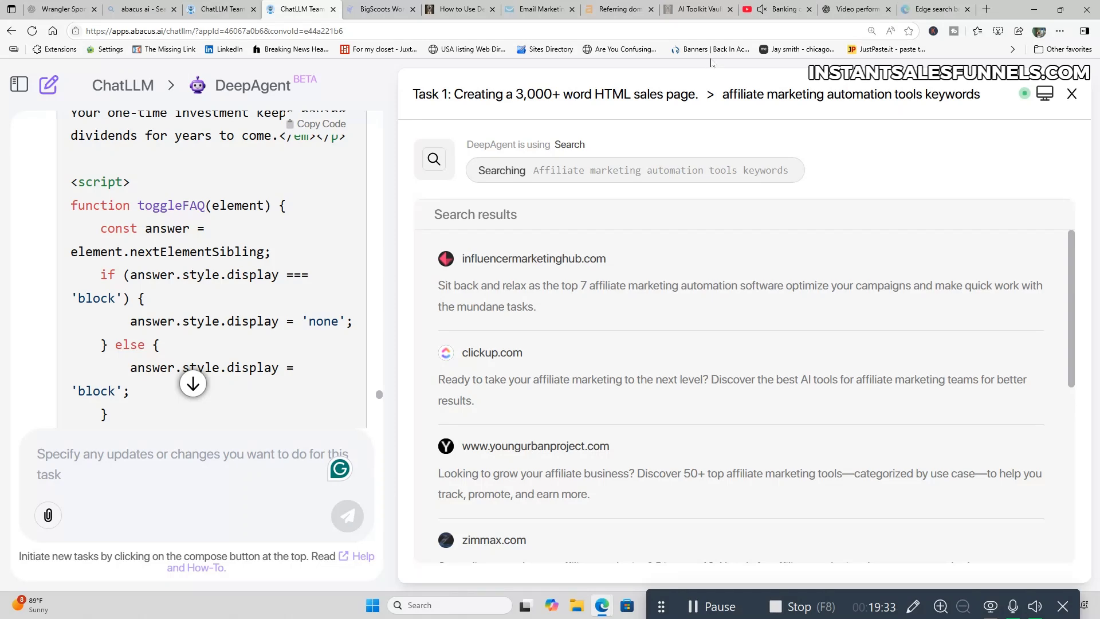
- Open the AI Toolkit Vault page and look it over from the main headline to the closing 25-minute demo video section
{"action": "mouse_move", "coordinate": [707, 16]}
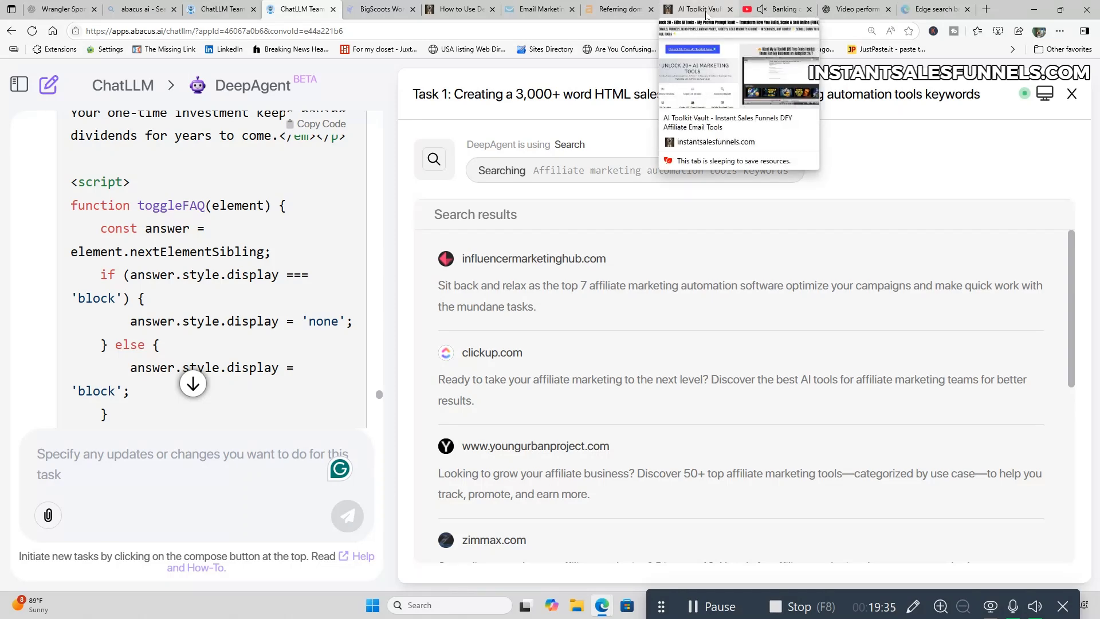
{"action": "left_click", "coordinate": [707, 12]}
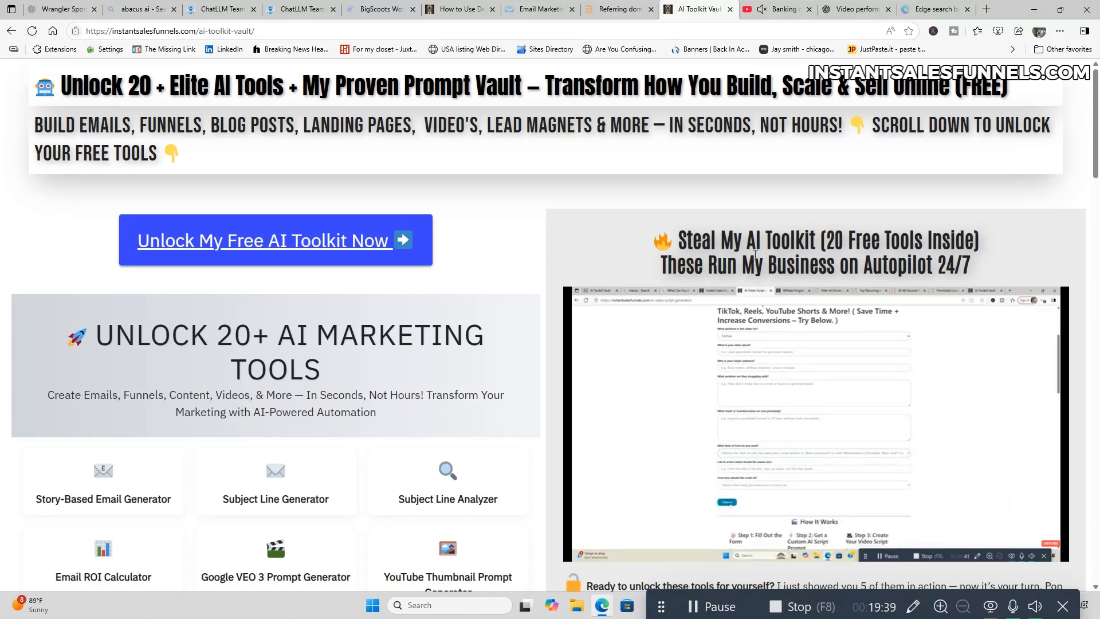
{"action": "scroll", "coordinate": [755, 255], "scroll_direction": "down", "scroll_amount": 2}
{"action": "scroll", "coordinate": [756, 255], "scroll_direction": "up", "scroll_amount": 2}
{"action": "scroll", "coordinate": [842, 375], "scroll_direction": "down", "scroll_amount": 10}
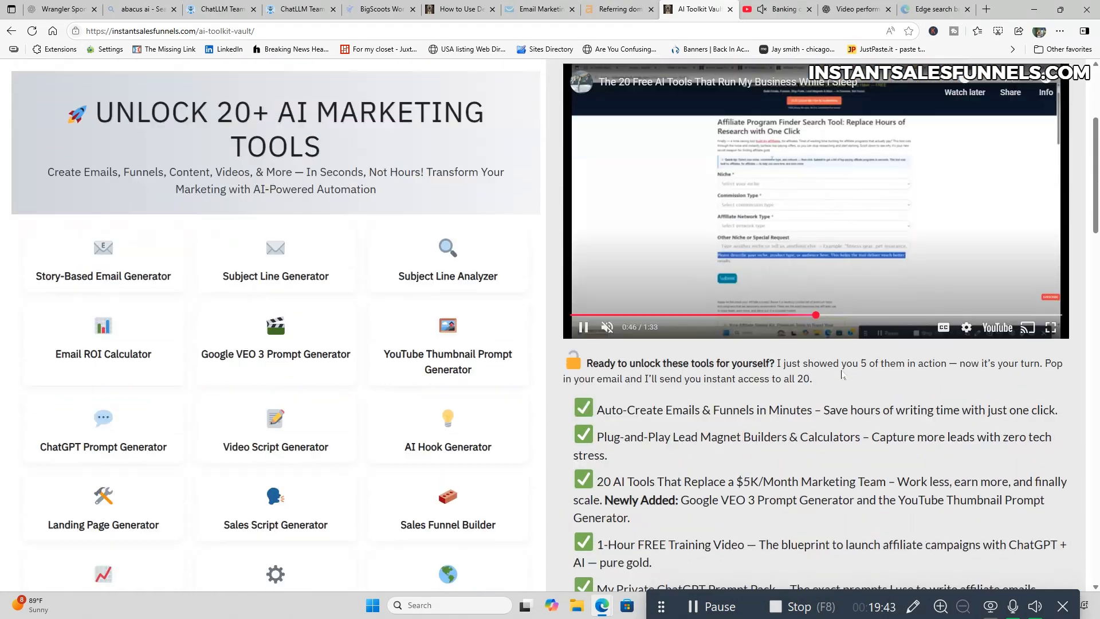
{"action": "scroll", "coordinate": [842, 375], "scroll_direction": "down", "scroll_amount": 15}
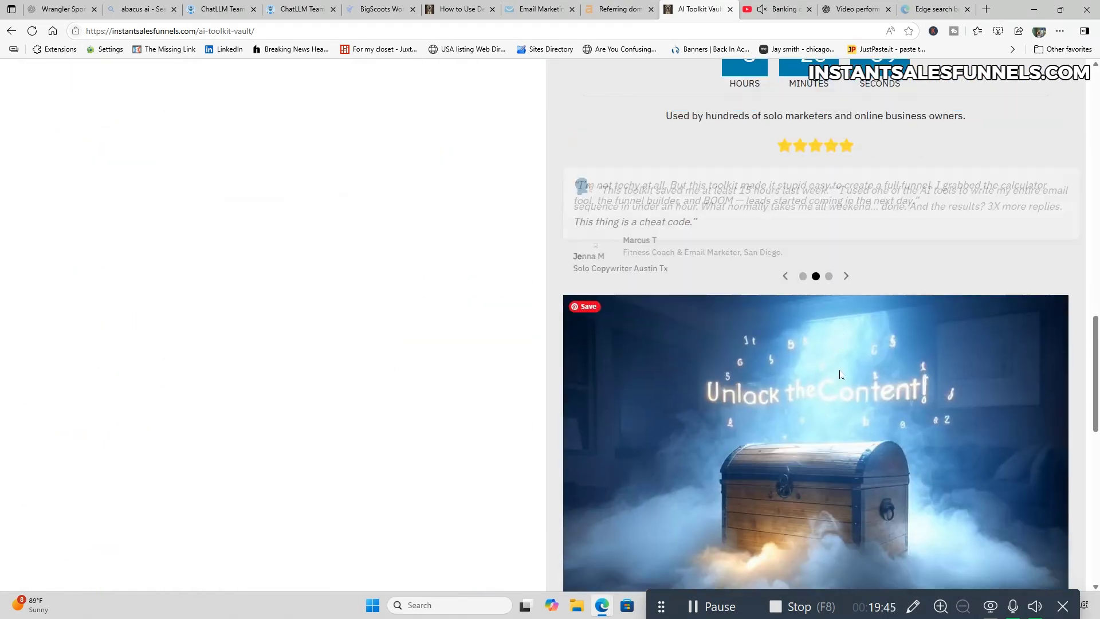
{"action": "scroll", "coordinate": [840, 376], "scroll_direction": "down", "scroll_amount": 5}
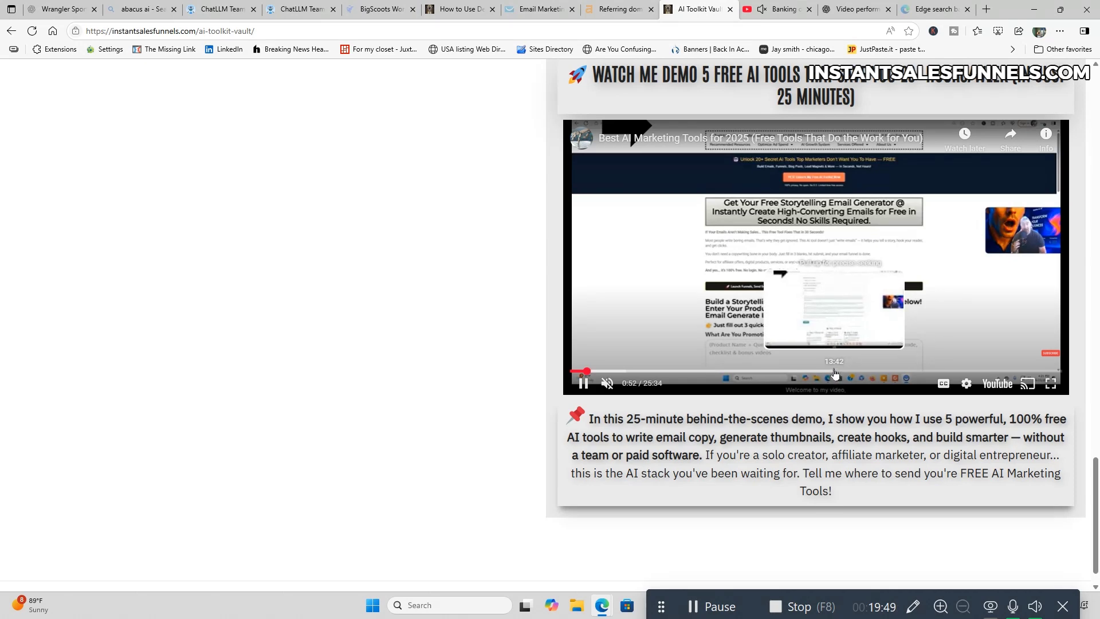
{"action": "scroll", "coordinate": [836, 374], "scroll_direction": "up", "scroll_amount": 1}
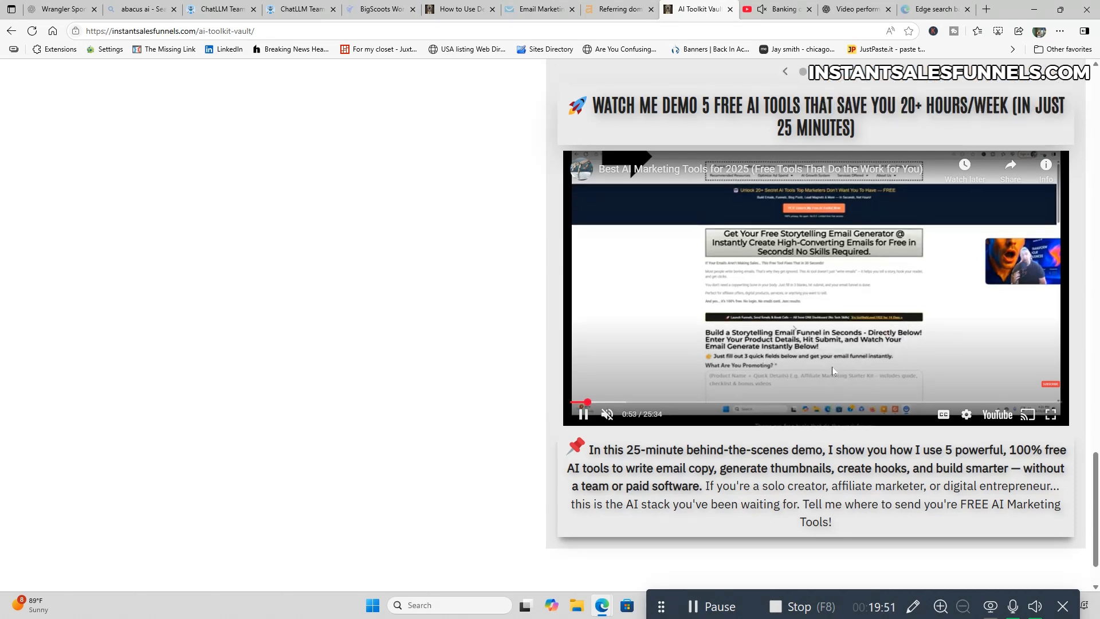
{"action": "scroll", "coordinate": [829, 375], "scroll_direction": "up", "scroll_amount": 2}
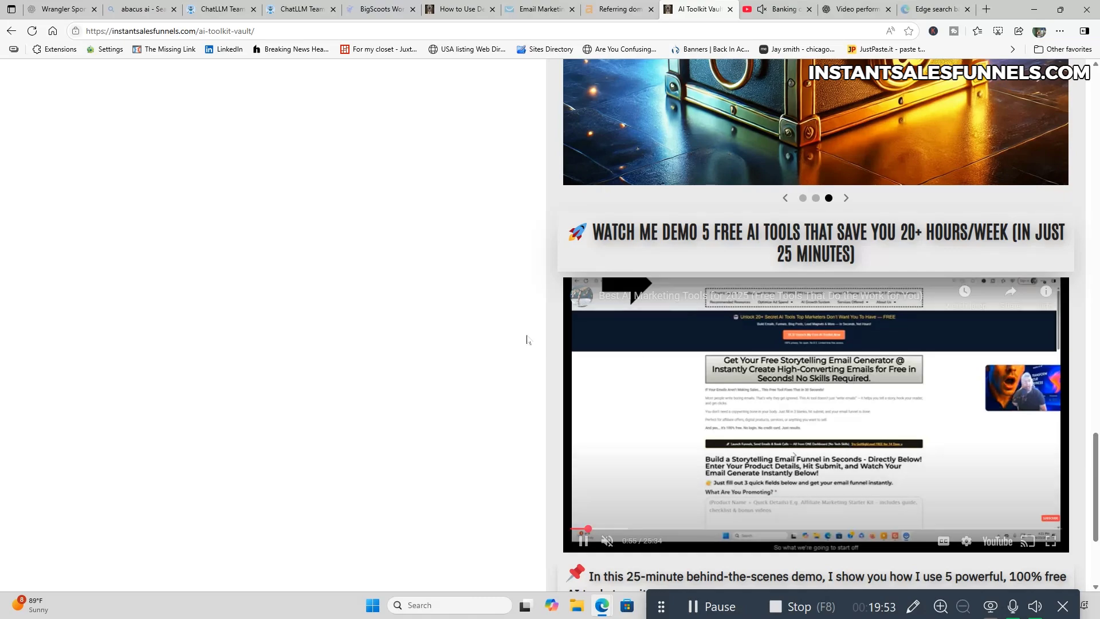
- Review the grid of AI marketing tools on the AI Toolkit Vault page, finishing back at the main headline
{"action": "scroll", "coordinate": [525, 339], "scroll_direction": "up", "scroll_amount": 10}
{"action": "scroll", "coordinate": [521, 337], "scroll_direction": "up", "scroll_amount": 7}
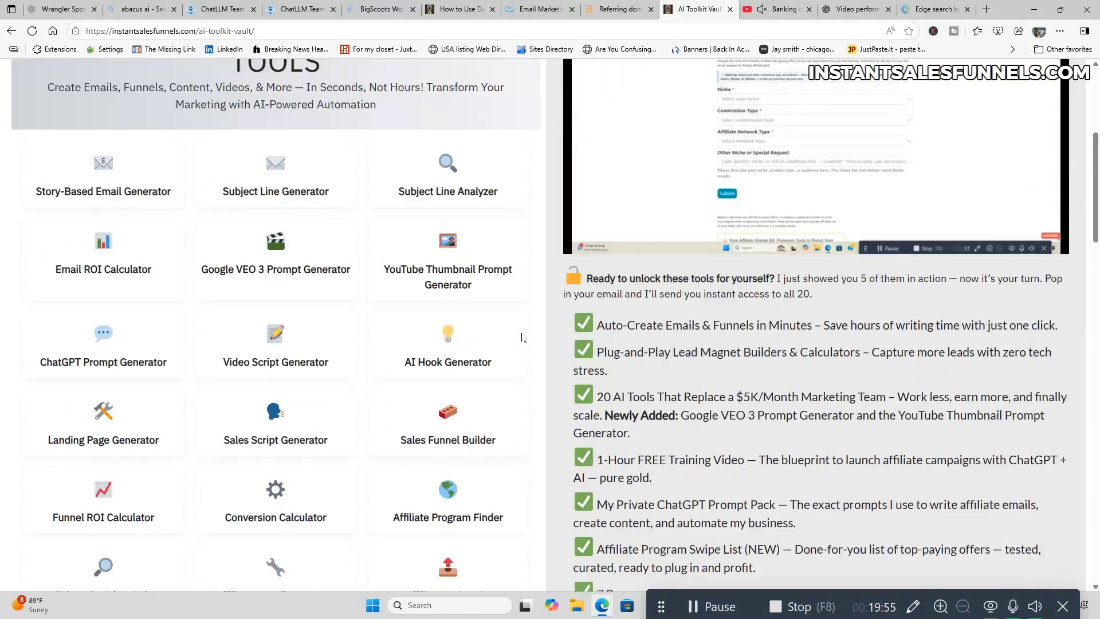
{"action": "scroll", "coordinate": [521, 337], "scroll_direction": "down", "scroll_amount": 3}
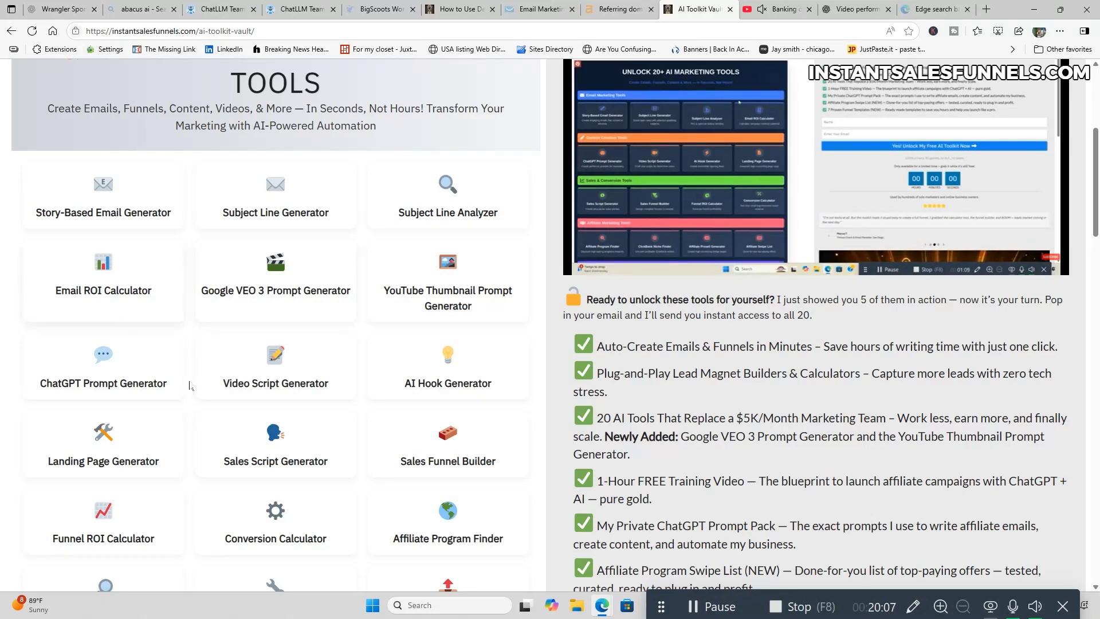
{"action": "scroll", "coordinate": [337, 400], "scroll_direction": "down", "scroll_amount": 2}
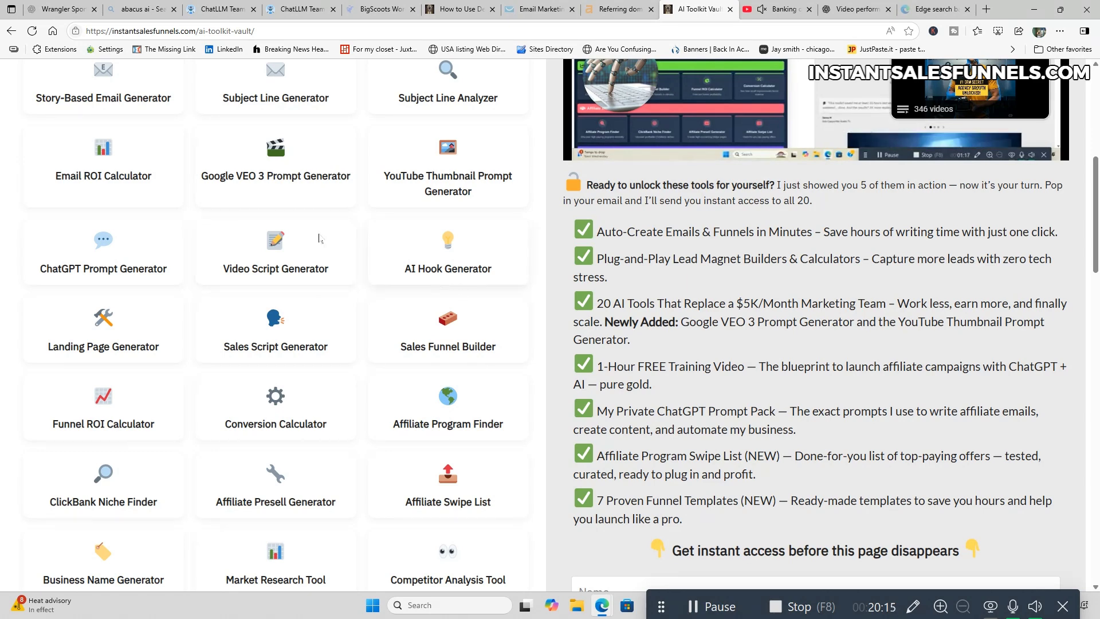
{"action": "scroll", "coordinate": [479, 406], "scroll_direction": "down", "scroll_amount": 1}
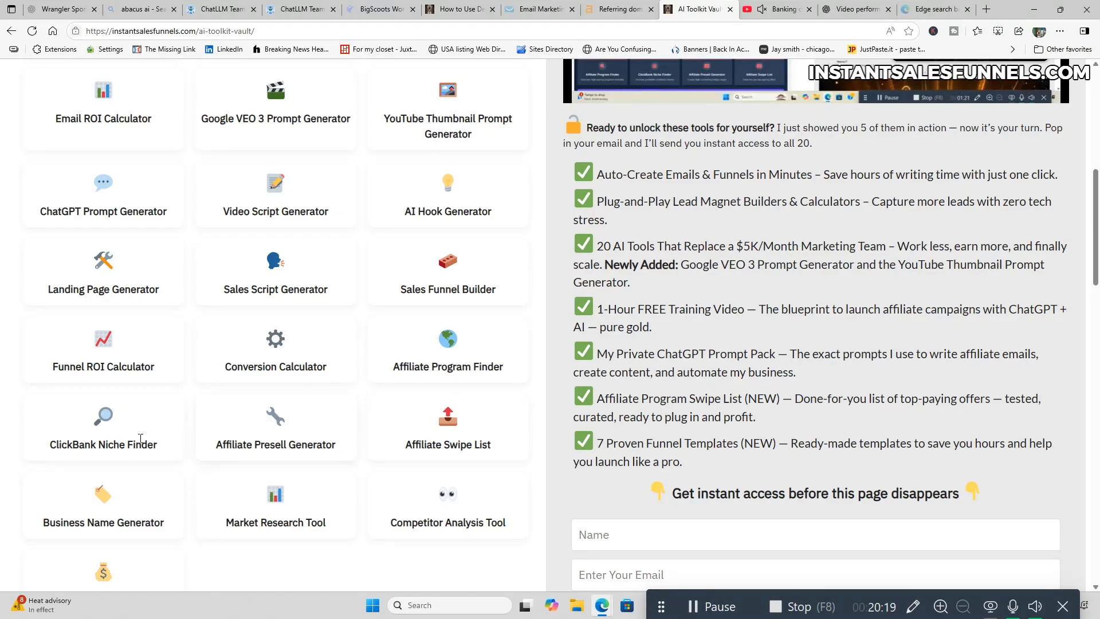
{"action": "scroll", "coordinate": [424, 401], "scroll_direction": "up", "scroll_amount": 8}
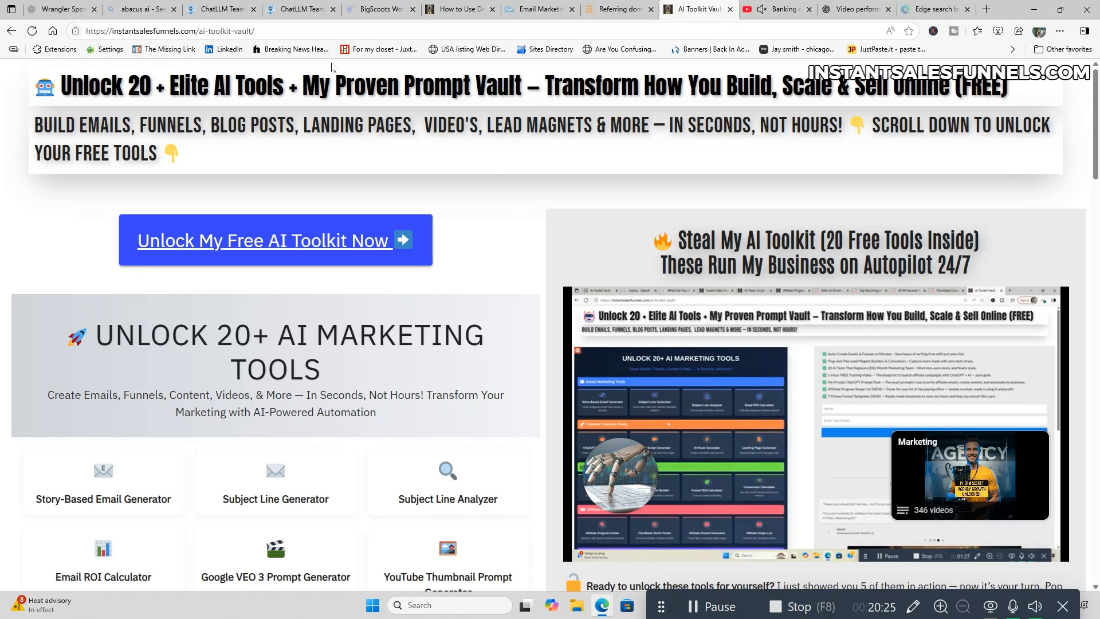
- Go back to DeepAgent, open its start page and browse the Featured example projects, finishing at the task entry box
{"action": "left_click", "coordinate": [302, 10]}
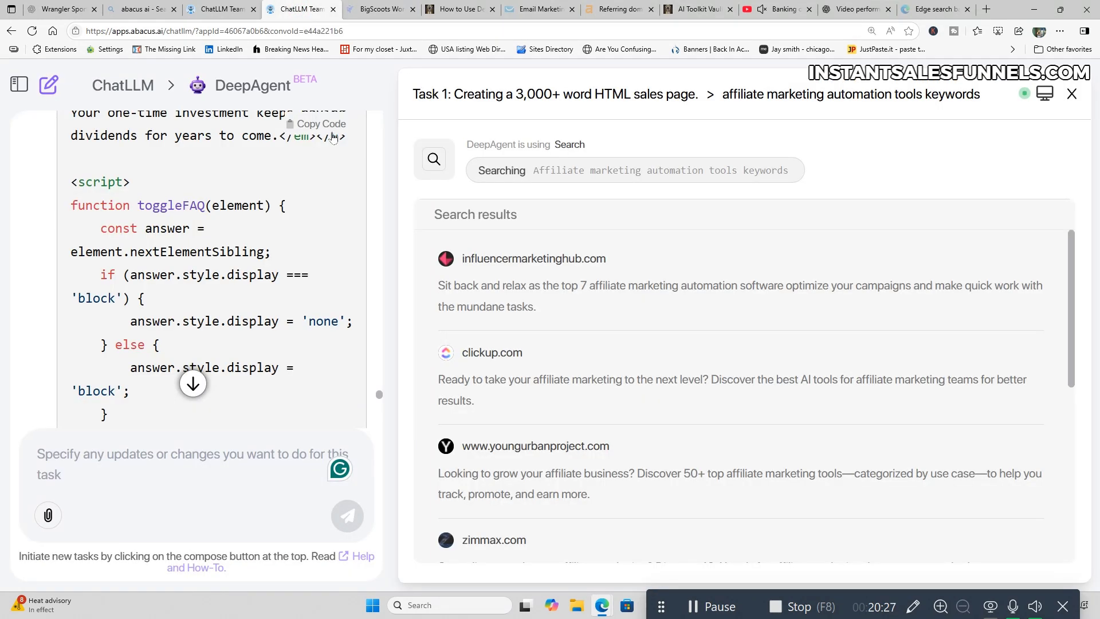
{"action": "scroll", "coordinate": [348, 265], "scroll_direction": "up", "scroll_amount": 3}
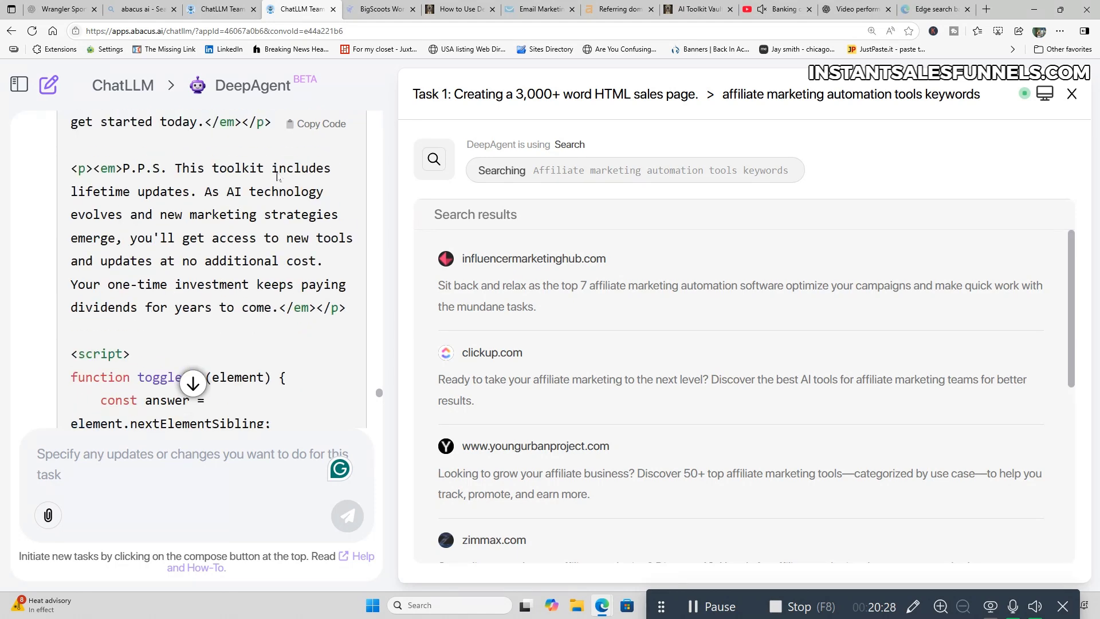
{"action": "left_click", "coordinate": [266, 90]}
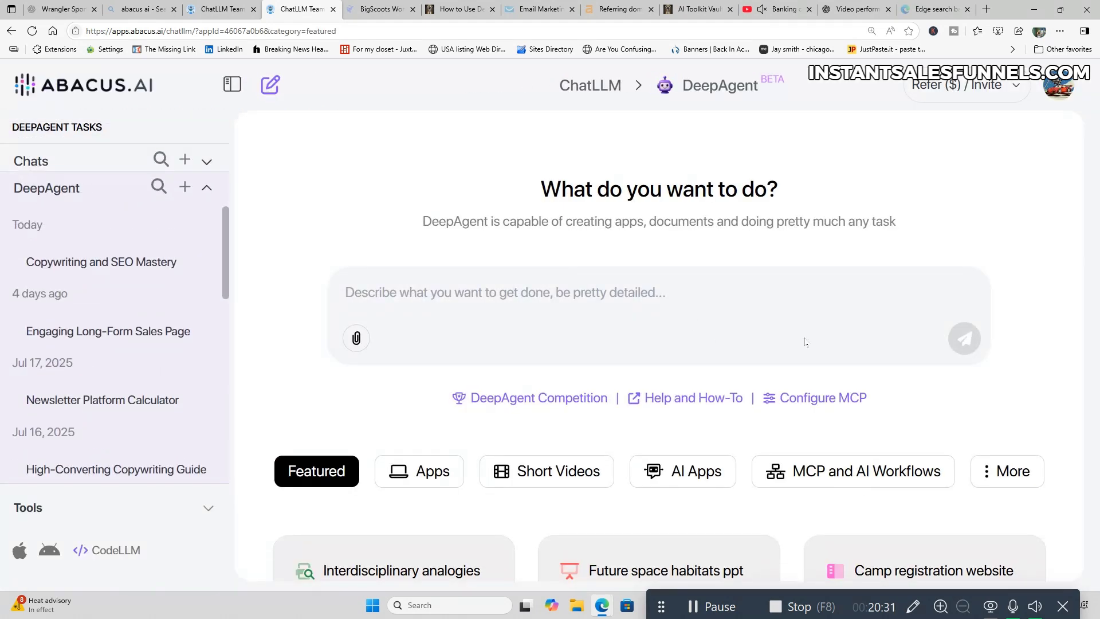
{"action": "scroll", "coordinate": [812, 333], "scroll_direction": "down", "scroll_amount": 2}
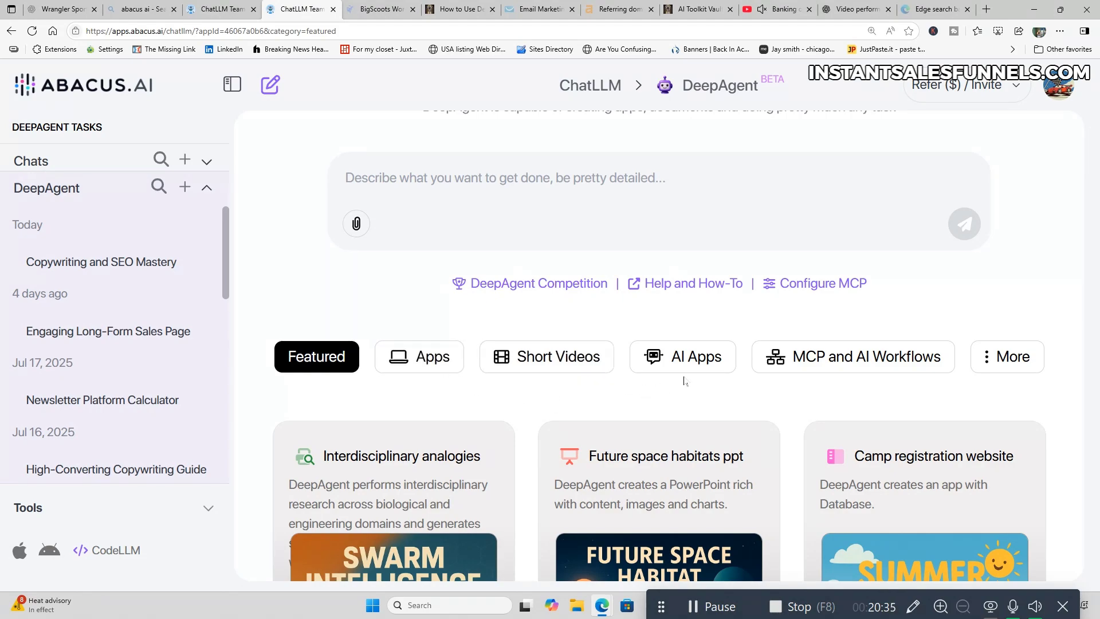
{"action": "scroll", "coordinate": [765, 375], "scroll_direction": "down", "scroll_amount": 3}
{"action": "scroll", "coordinate": [768, 376], "scroll_direction": "down", "scroll_amount": 11}
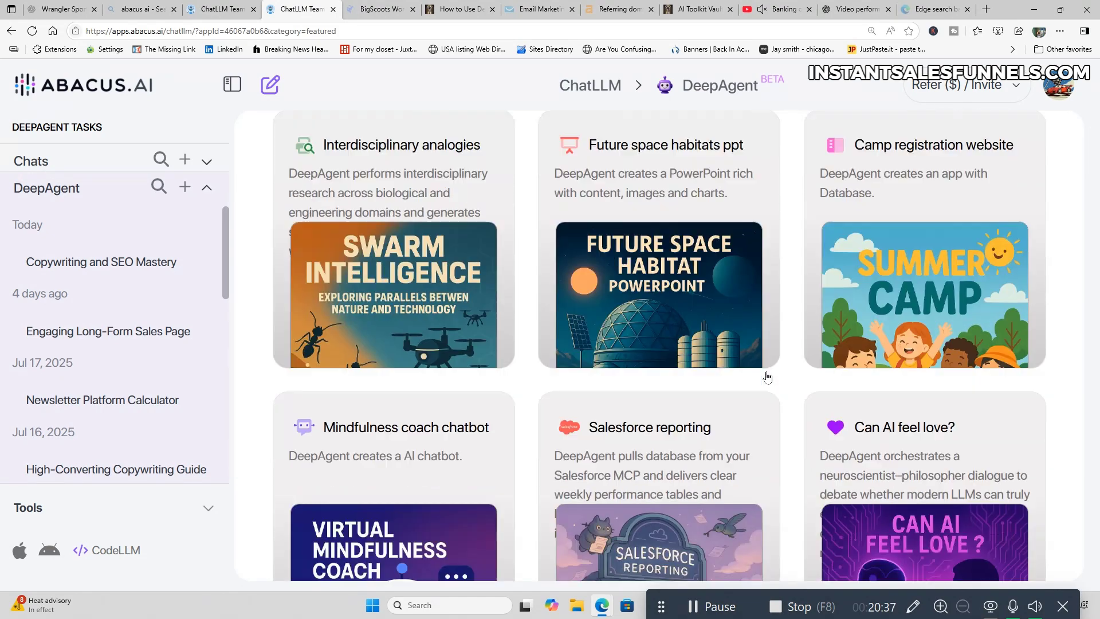
{"action": "scroll", "coordinate": [768, 377], "scroll_direction": "down", "scroll_amount": 1}
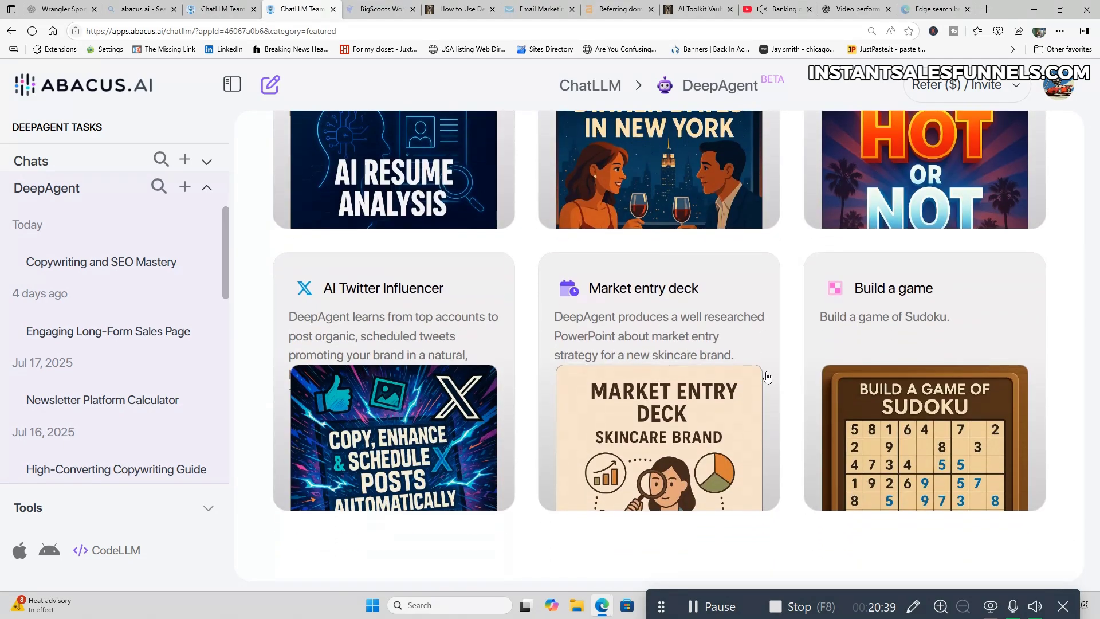
{"action": "scroll", "coordinate": [768, 376], "scroll_direction": "up", "scroll_amount": 15}
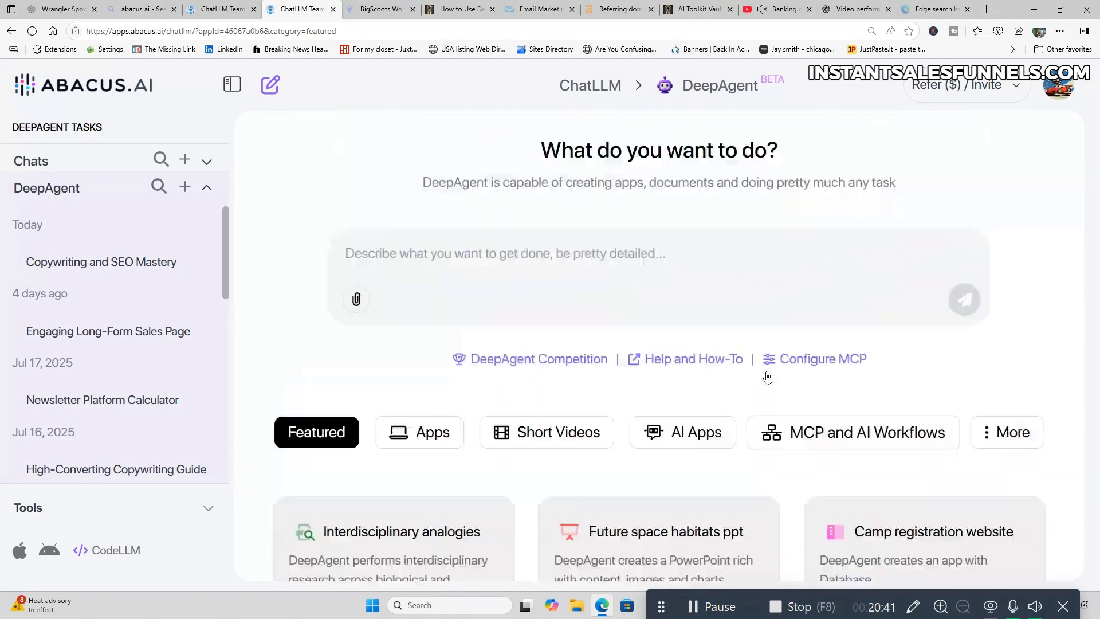